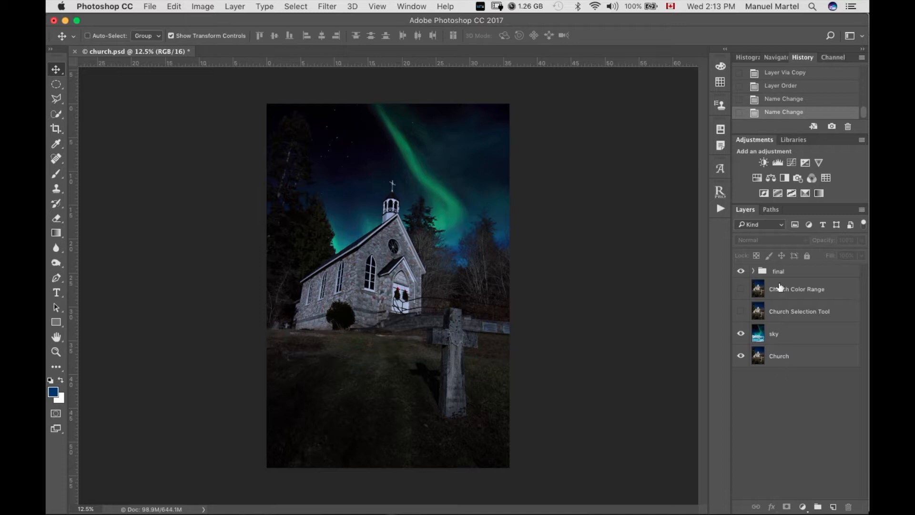
Hide the final group and toggle the sky layer off and on to compare the church and aurora photos
click(740, 272)
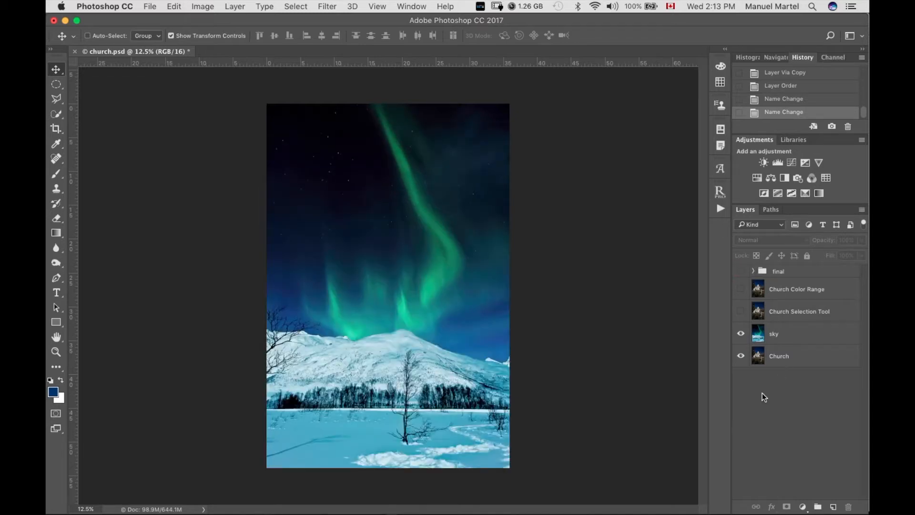
click(740, 334)
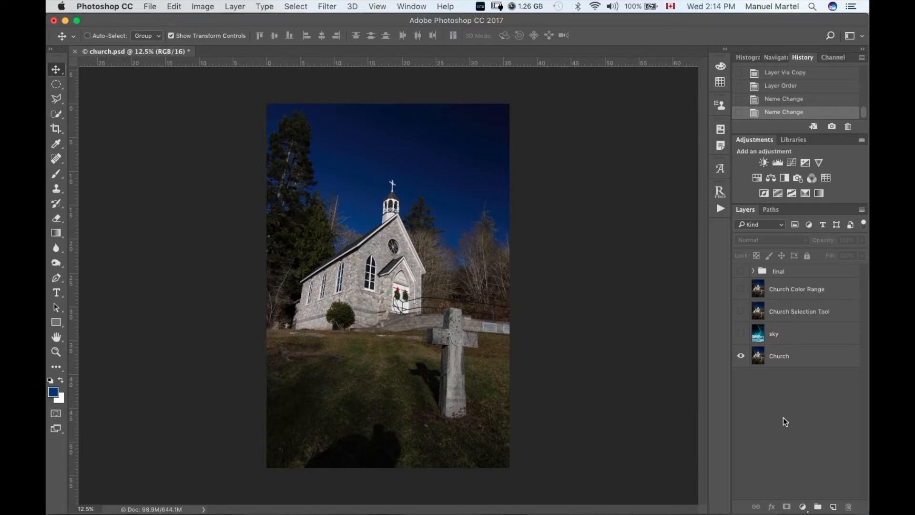
click(741, 333)
Switch to Firefox to view the Aurora Borealis source photo on Flickr, and return to Photoshop
key(ctrl+Up)
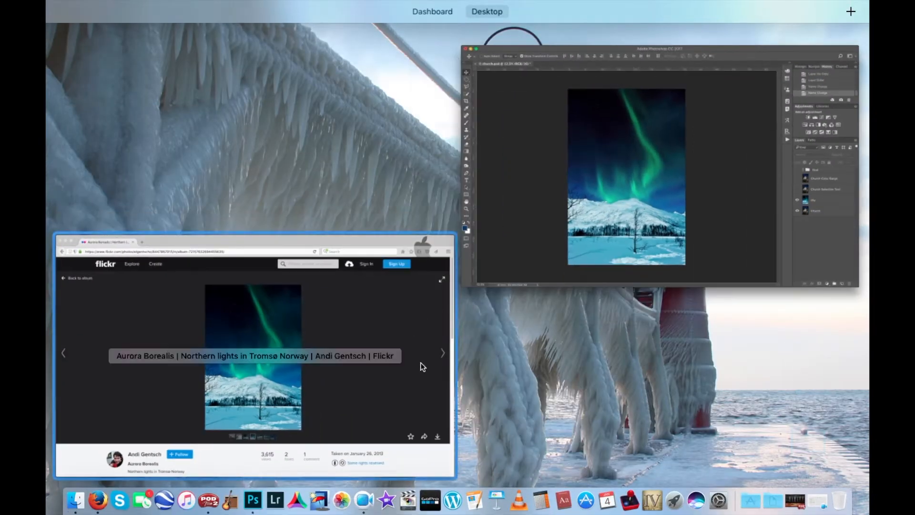
click(420, 362)
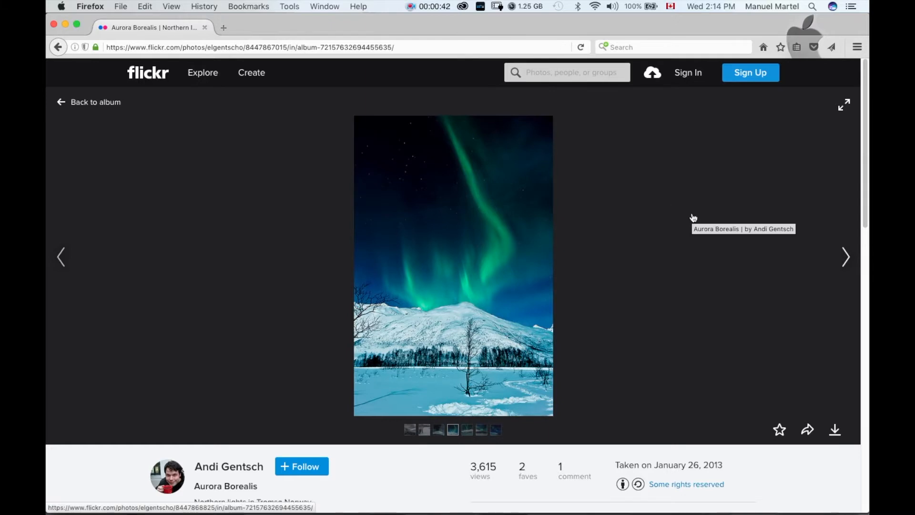
key(ctrl+Up)
click(722, 215)
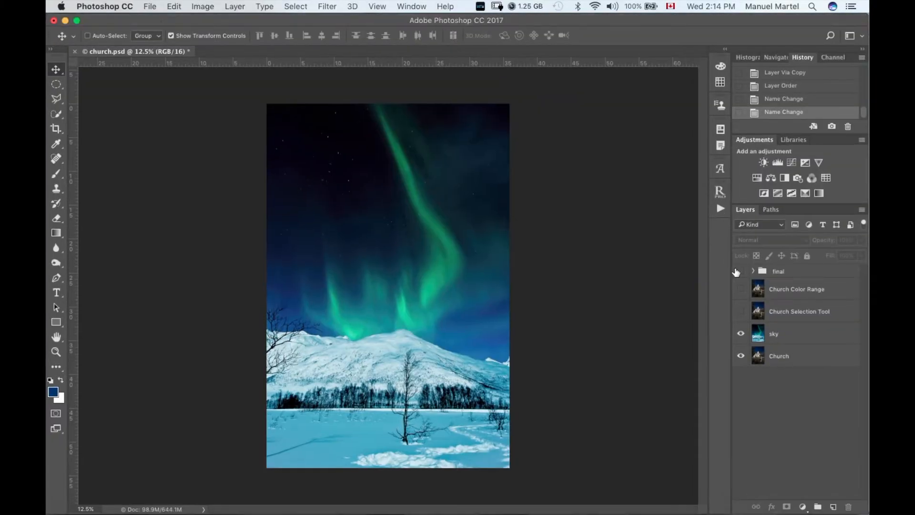
Hide the sky layer, and briefly show the final group to compare the finished composite with the original church photo
click(741, 335)
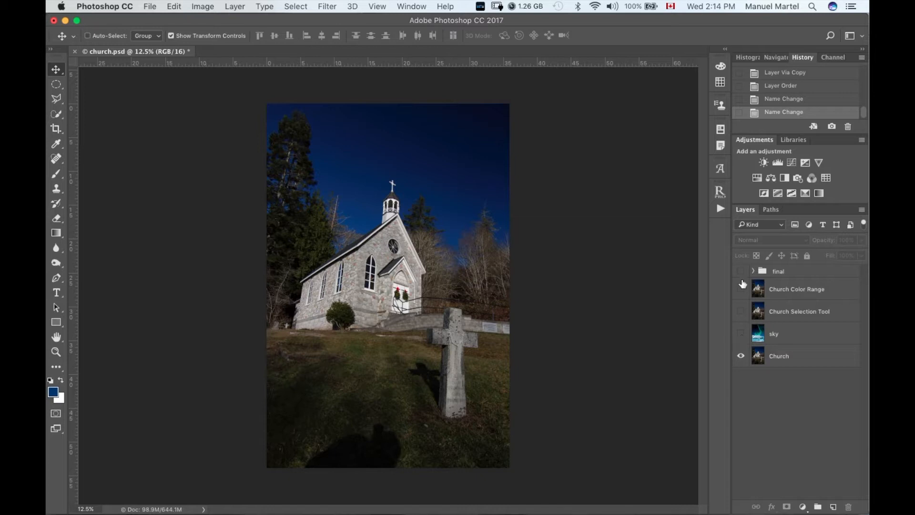
click(741, 271)
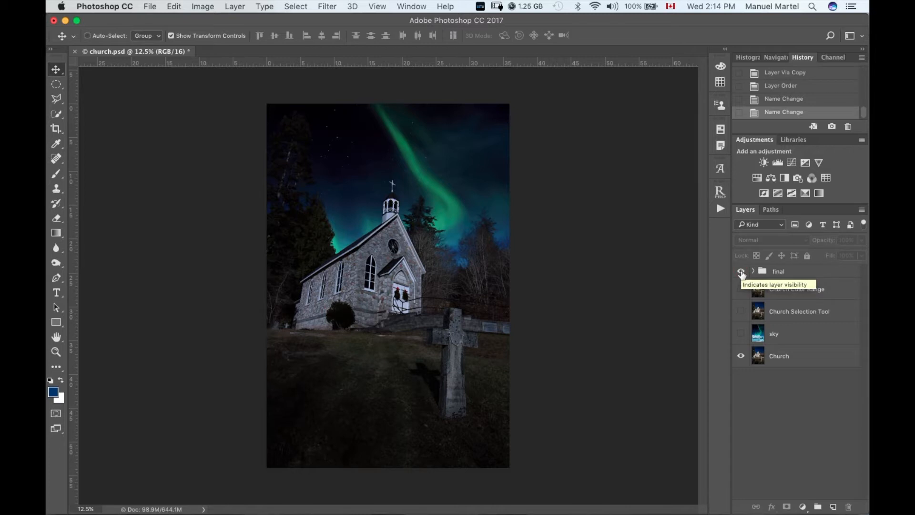
click(741, 271)
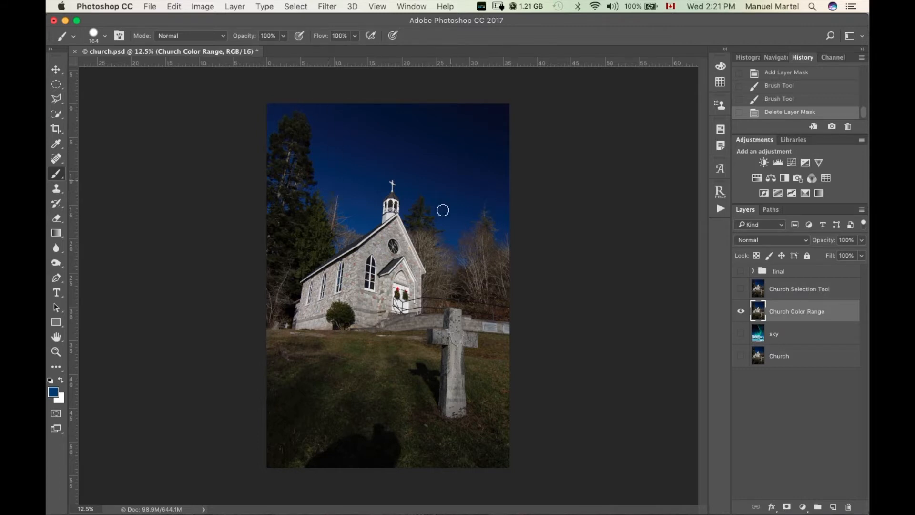
Examine the tree branches, roofline and steeple against the blue sky at close range across the photo
key(super+equal)
key(super+equal)
key(super+equal)
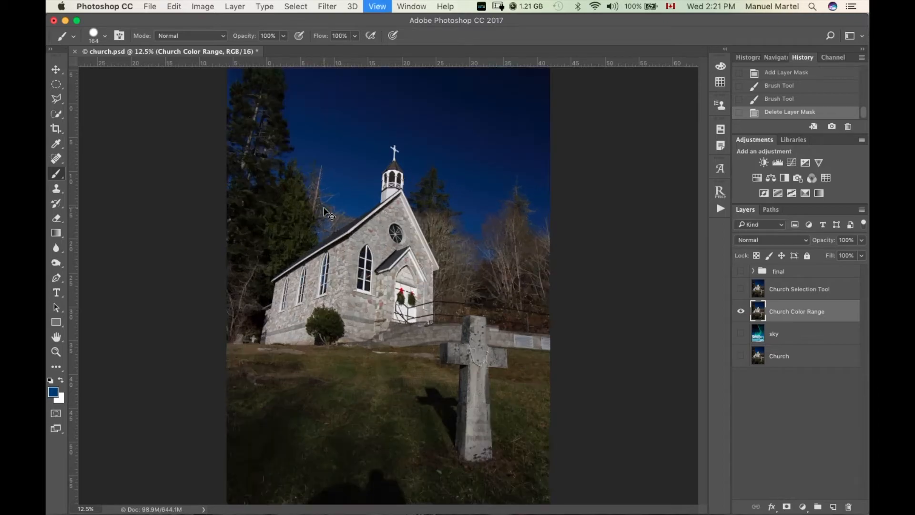
key(super+equal)
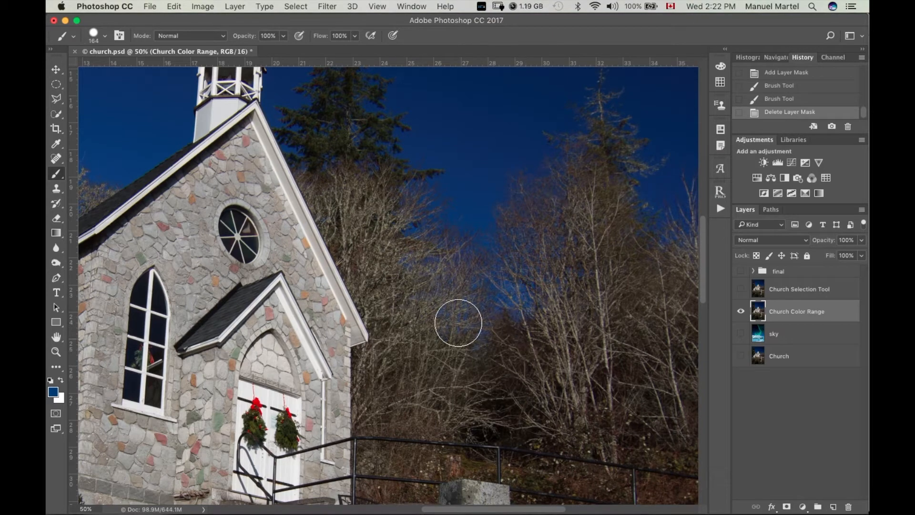
key(space)
mouse_move(614, 283)
mouse_down()
mouse_move(579, 299)
mouse_move(478, 302)
mouse_up()
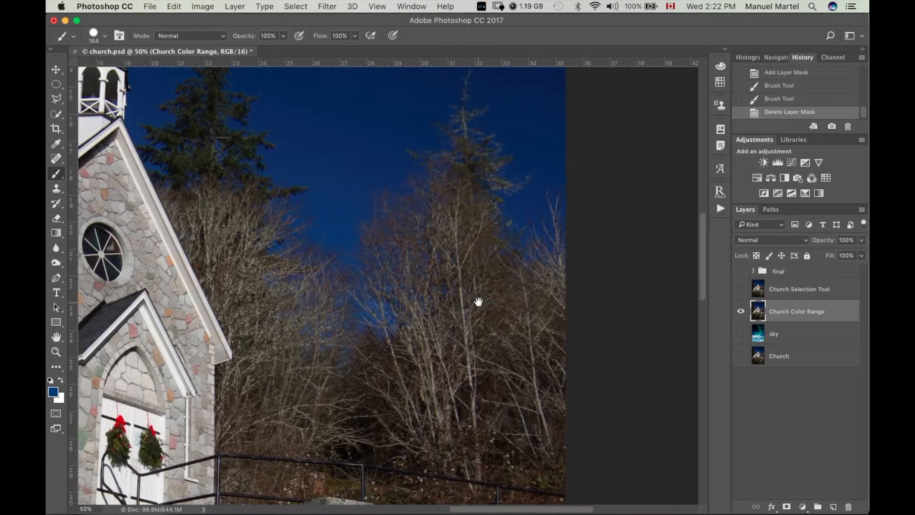
drag(348, 261, 631, 299)
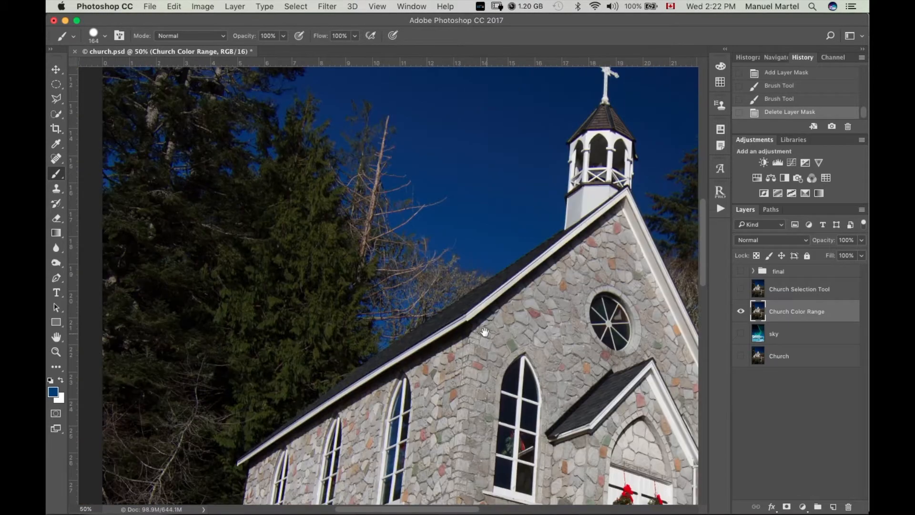
drag(241, 216, 302, 351)
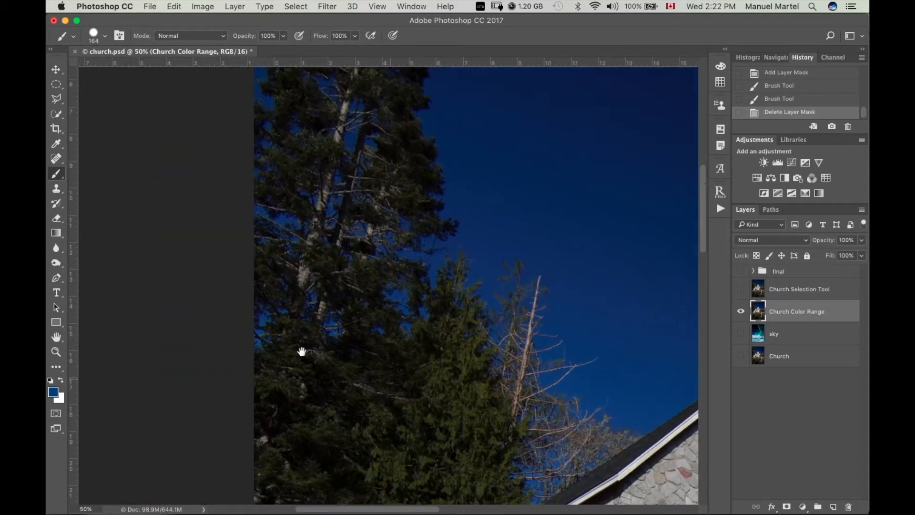
key(super+minus)
key(super+minus)
key(super+minus)
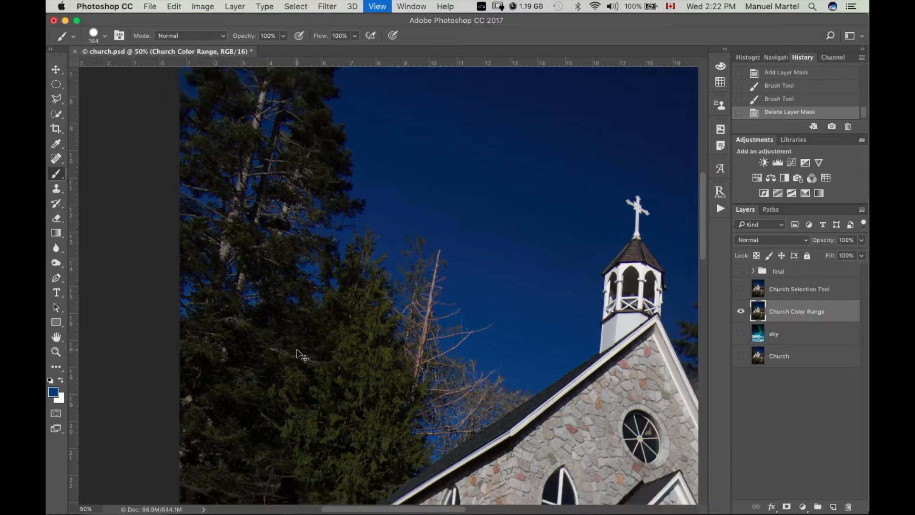
key(super+minus)
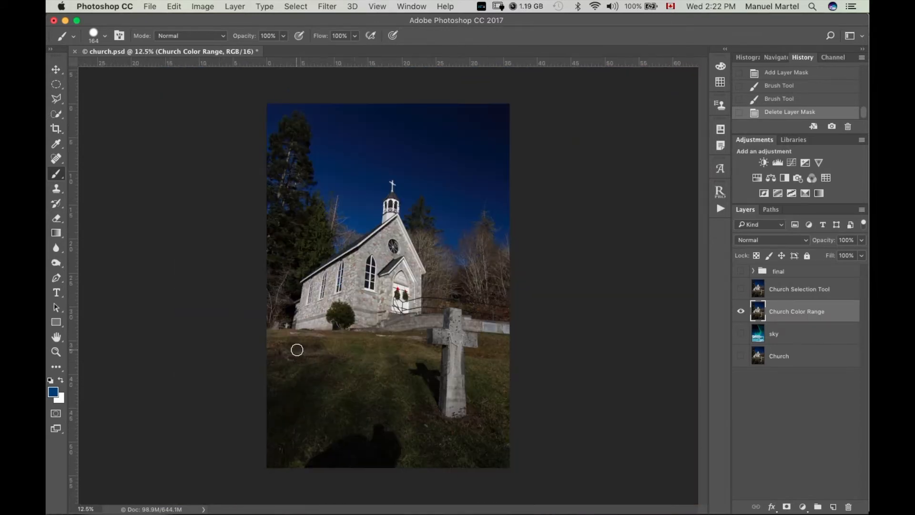
Start a Color Range selection on the Church Color Range layer, compare the mask without inversion, and keep Invert enabled
click(289, 5)
click(293, 6)
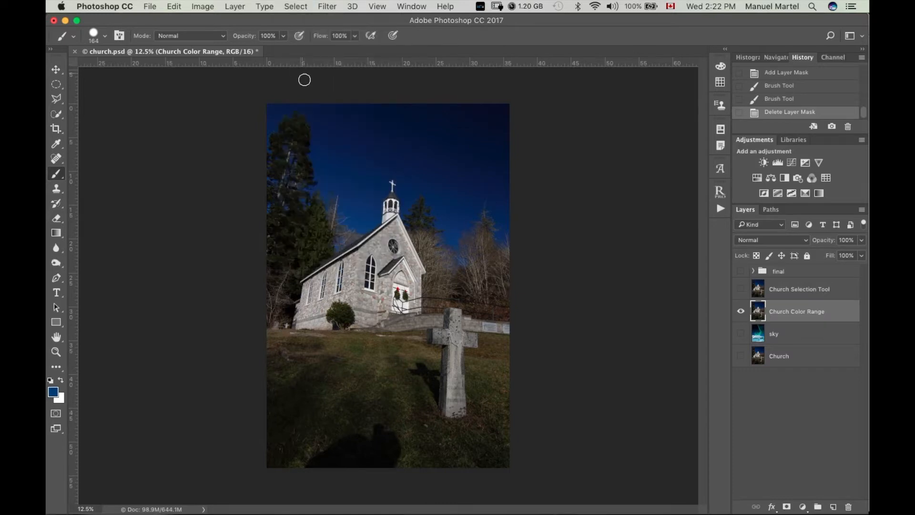
click(298, 6)
click(323, 121)
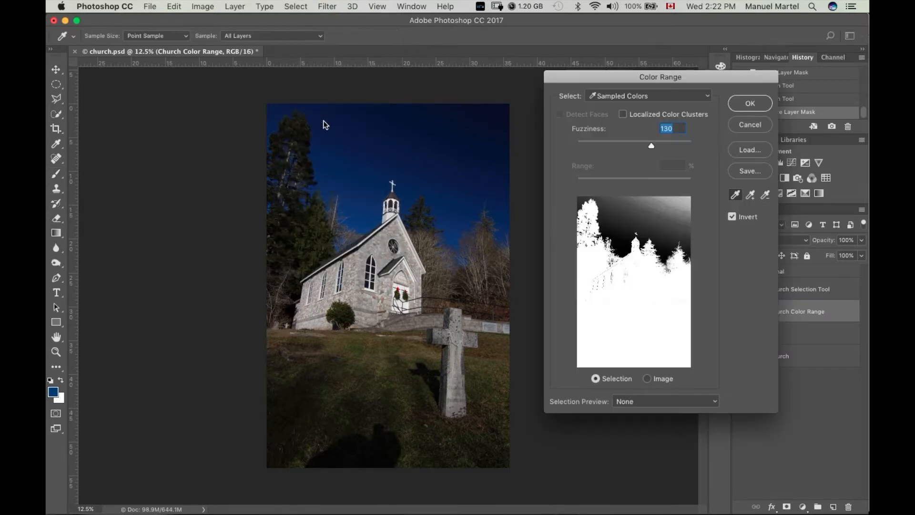
click(732, 216)
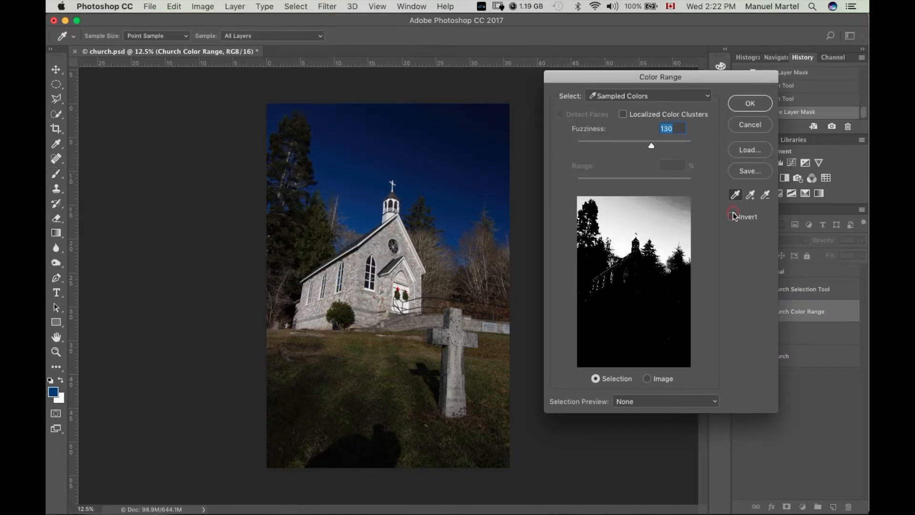
click(733, 216)
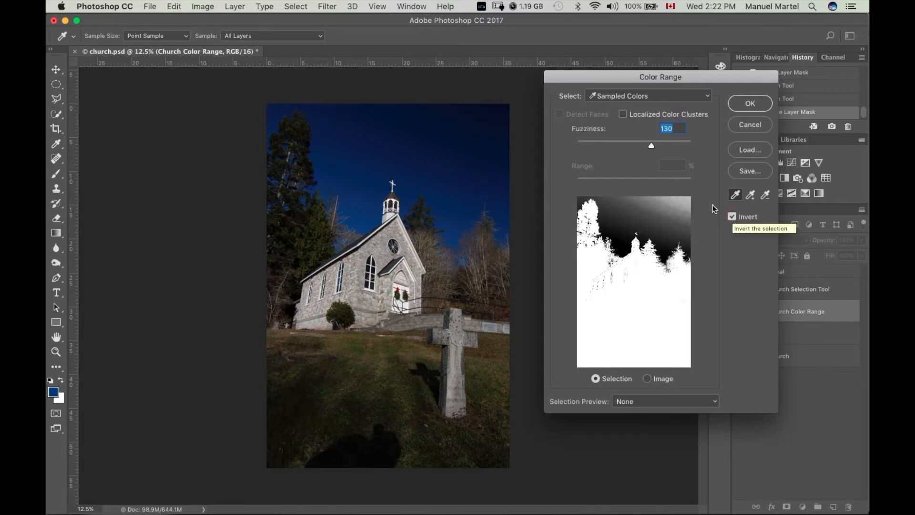
Sample the blue sky beside the steeple, try a fuzziness of 200, and set the fuzziness to 125
drag(348, 186, 324, 186)
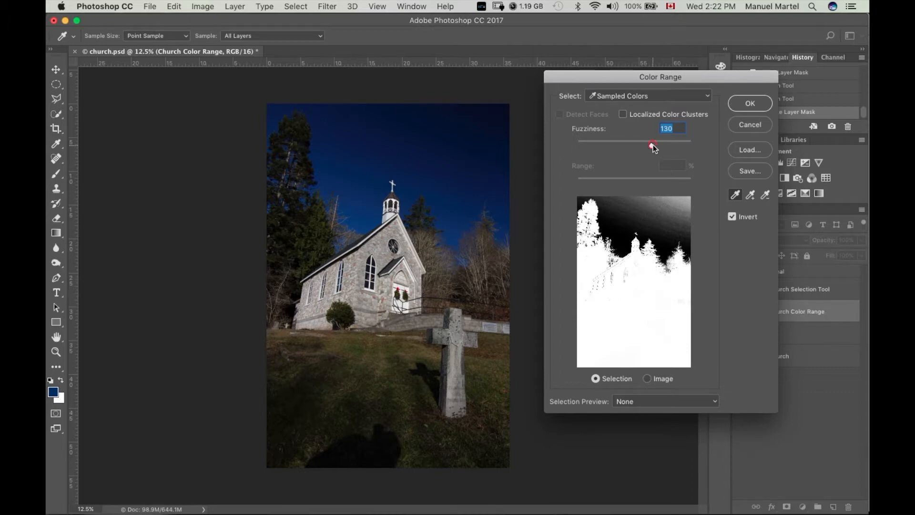
drag(653, 145, 705, 152)
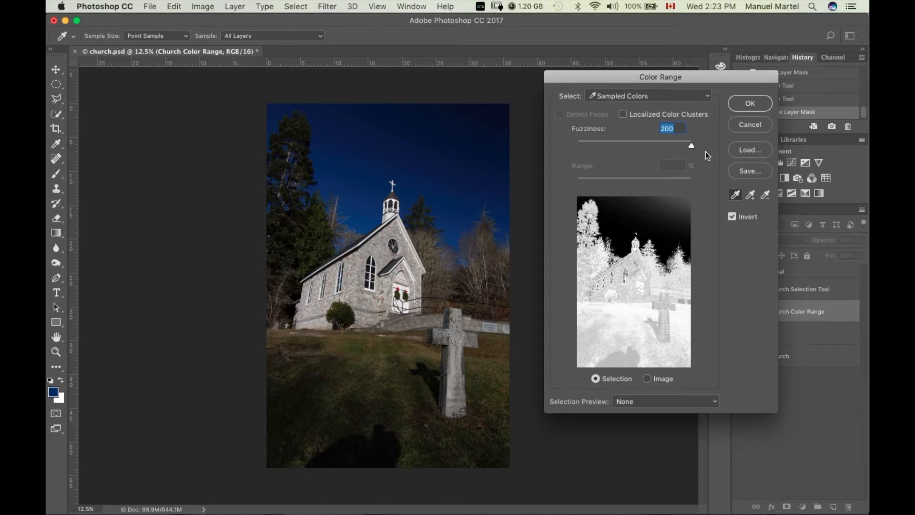
drag(693, 153, 649, 147)
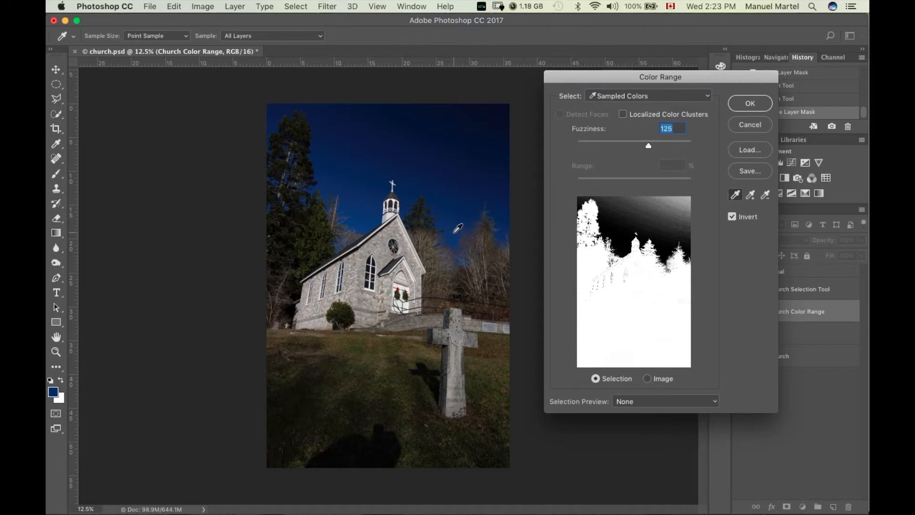
Resample the sky near the trees beside the church, create the selection, and turn it into a layer mask
drag(452, 232, 455, 243)
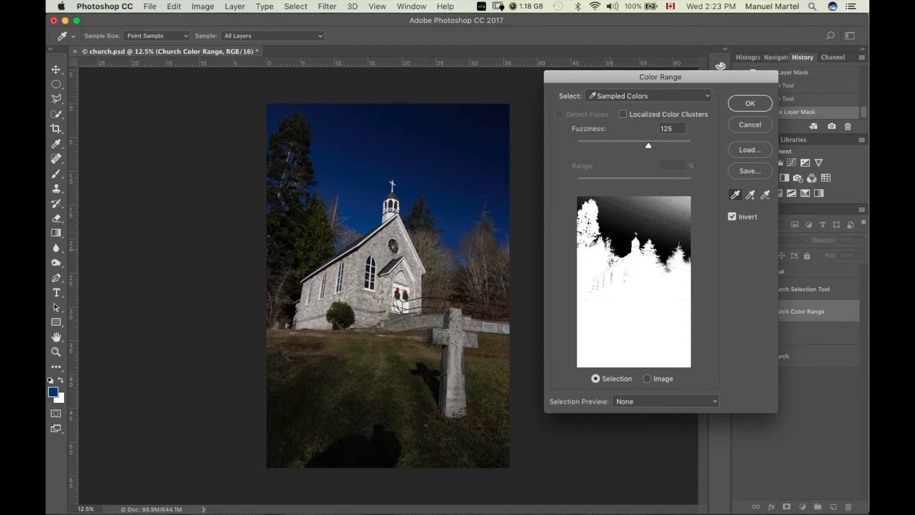
click(458, 234)
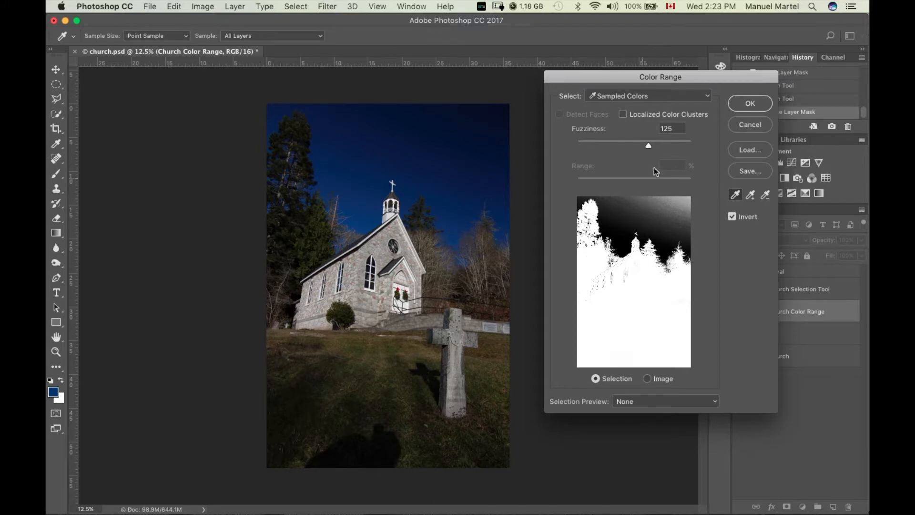
click(751, 102)
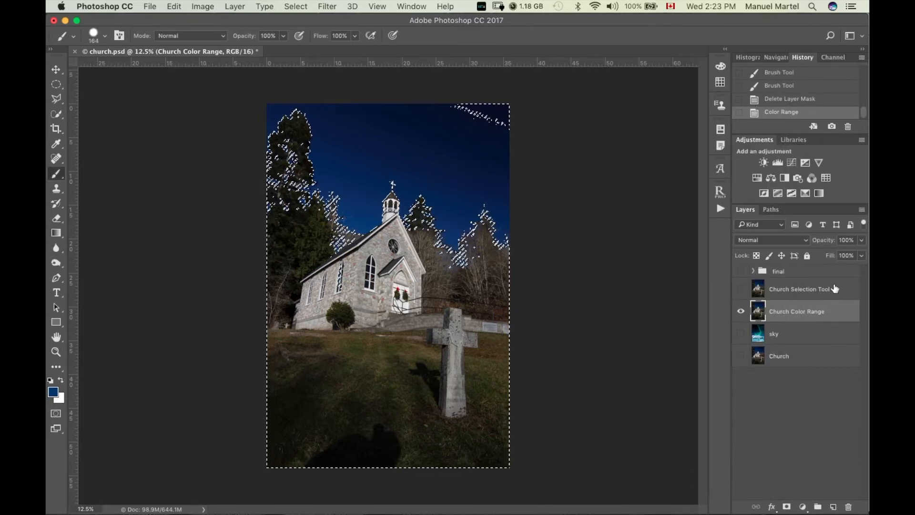
click(786, 506)
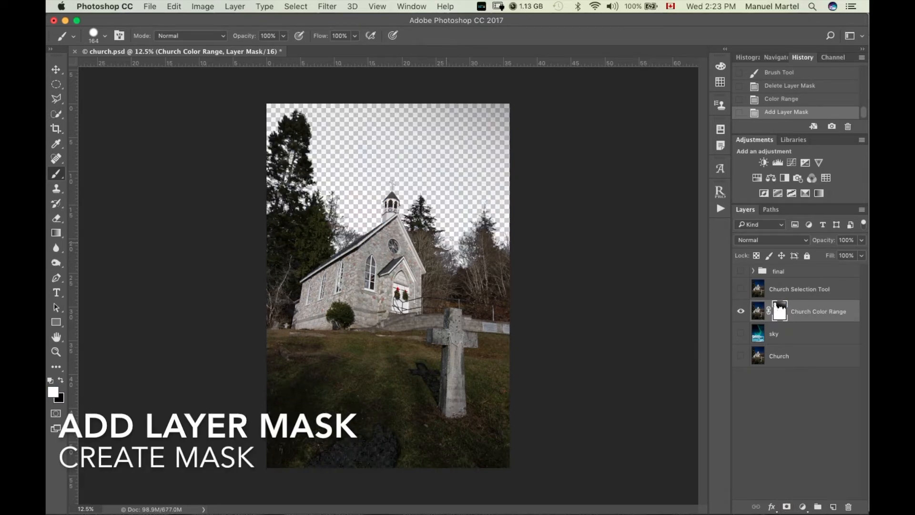
Examine the masked edges around the trees, steeple and roof, and check the church windows for unwanted transparency
key(super+equal)
key(super+equal)
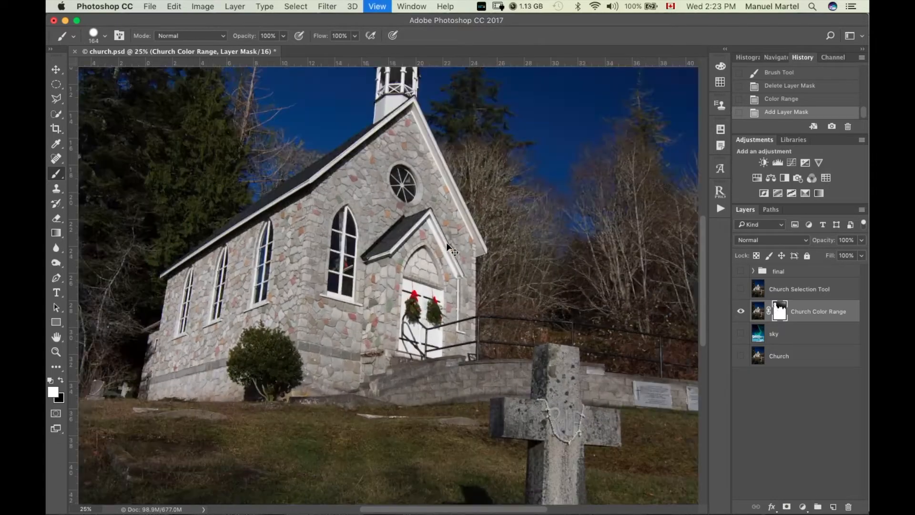
key(super+equal)
key(super+equal)
key(super+equal)
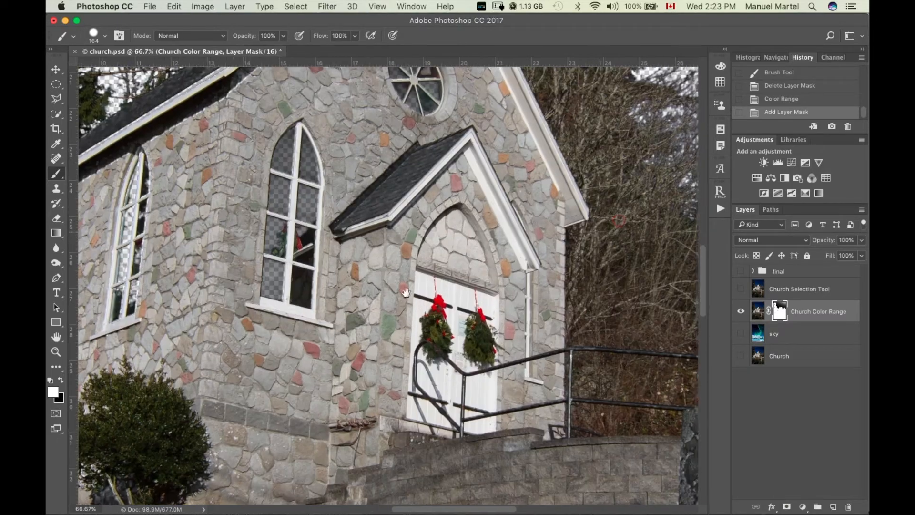
drag(405, 292, 328, 290)
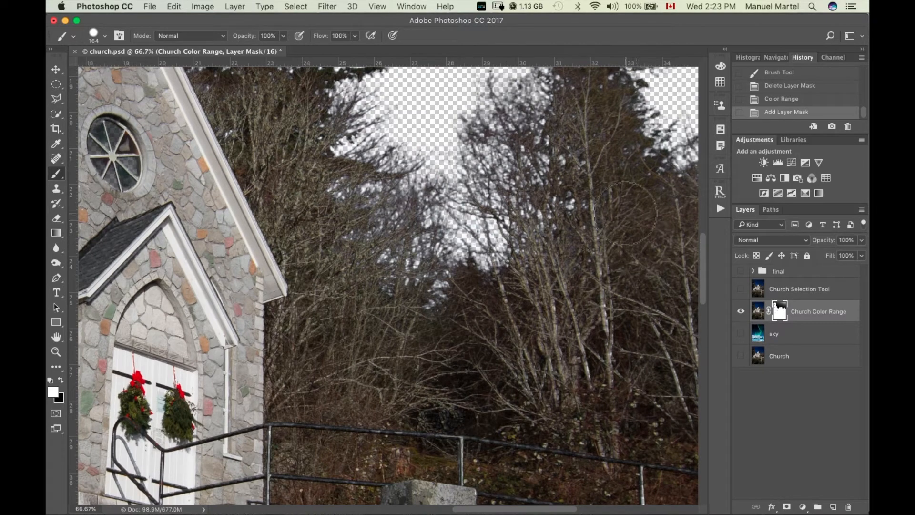
drag(625, 212, 533, 354)
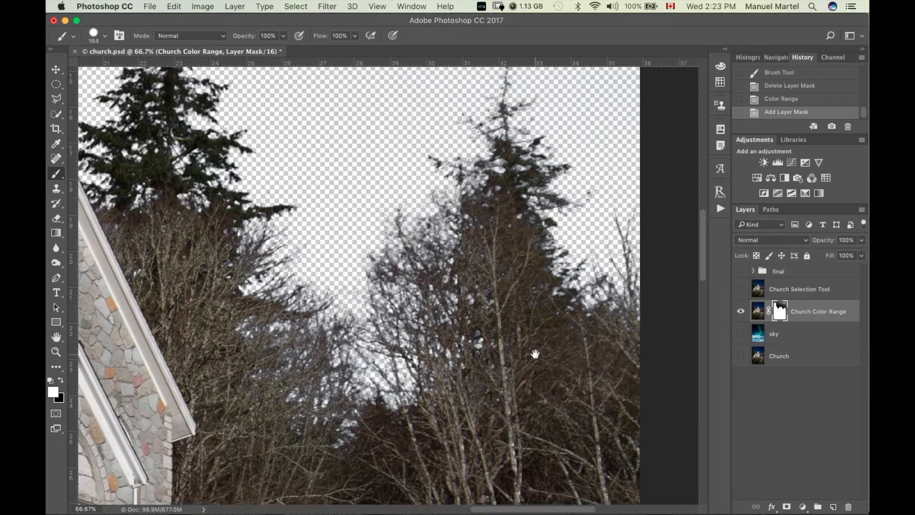
drag(386, 281, 596, 337)
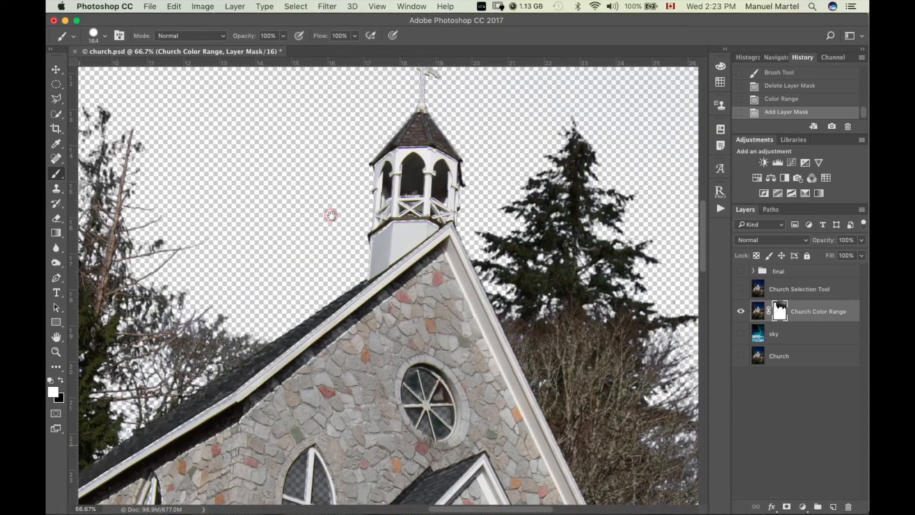
drag(330, 215, 454, 106)
drag(466, 288, 499, 67)
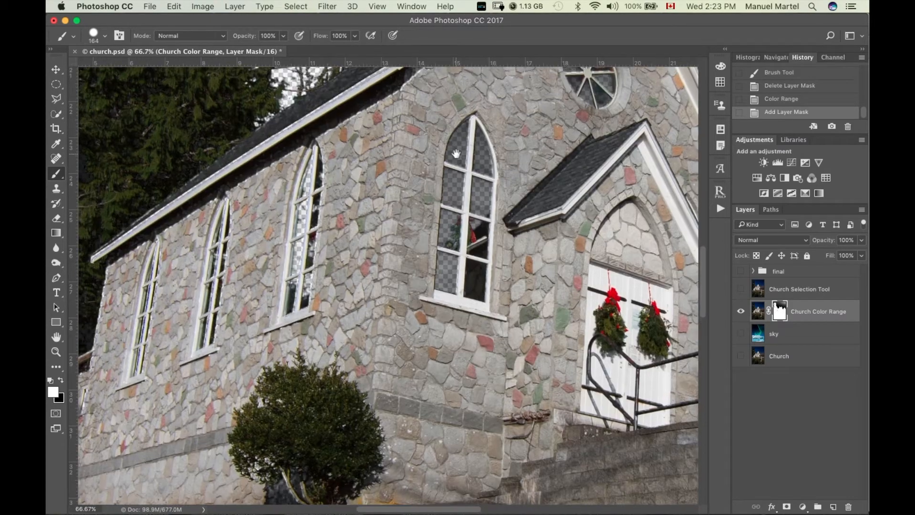
drag(456, 154, 463, 149)
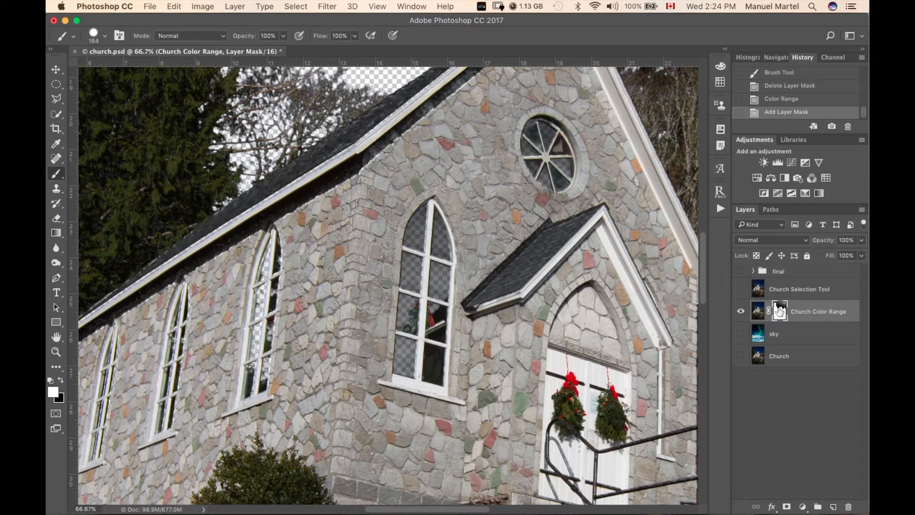
Paint white on the layer mask over the church's windows, stone walls and porch roof to restore their full opacity
key(b)
mouse_move(443, 223)
mouse_down()
mouse_move(422, 328)
mouse_move(495, 181)
mouse_move(547, 194)
mouse_move(548, 174)
mouse_up()
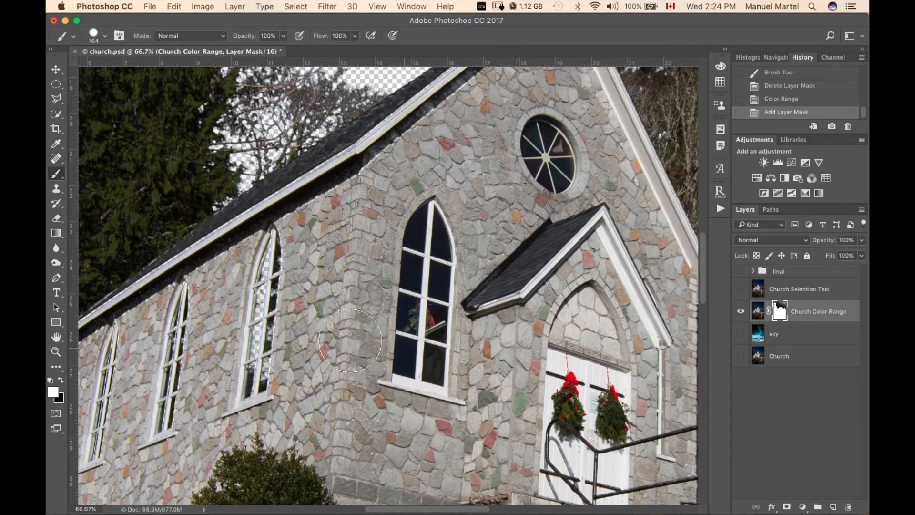
mouse_move(297, 321)
mouse_down()
mouse_move(270, 255)
mouse_move(256, 408)
mouse_move(195, 345)
mouse_move(193, 316)
mouse_move(178, 407)
mouse_move(190, 292)
mouse_move(302, 199)
mouse_move(426, 128)
mouse_up()
key(super+minus)
key(super+minus)
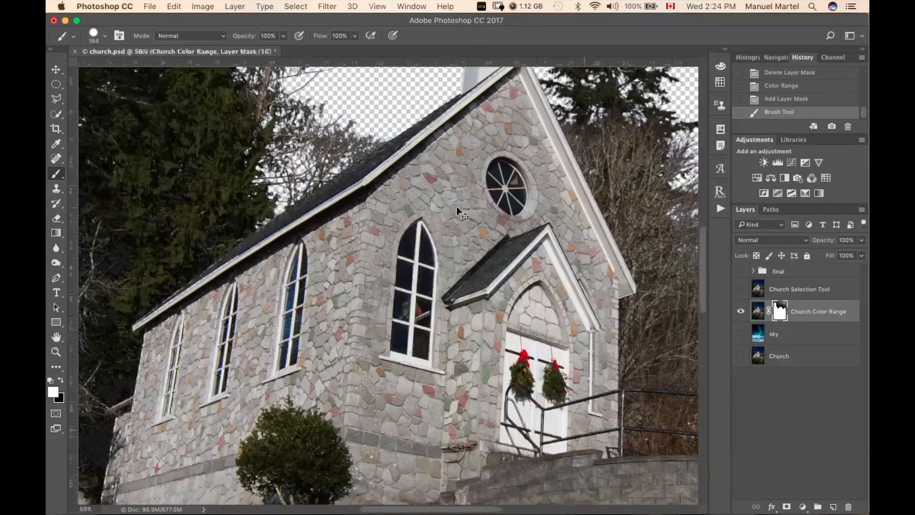
Display the layer mask on its own and paint the grey remnants over the church, ground and cross white with an 833 px brush
key(super+minus)
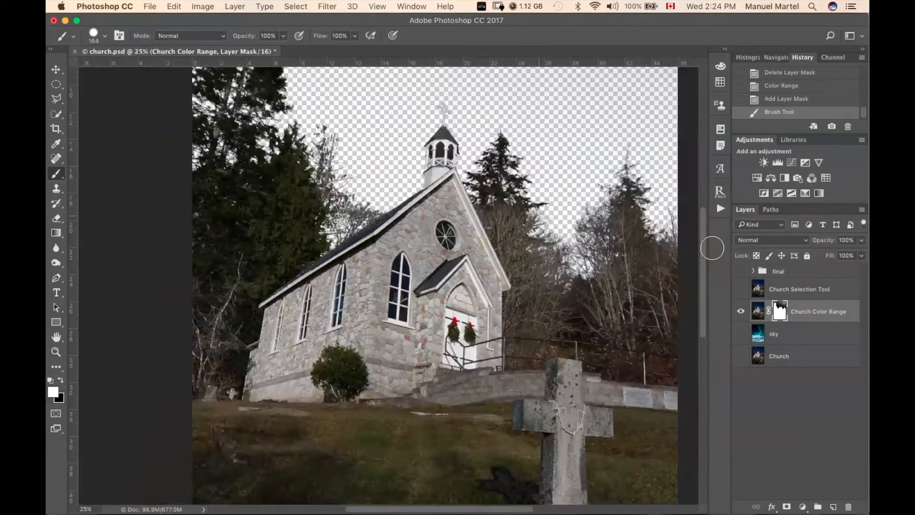
alt+click(783, 314)
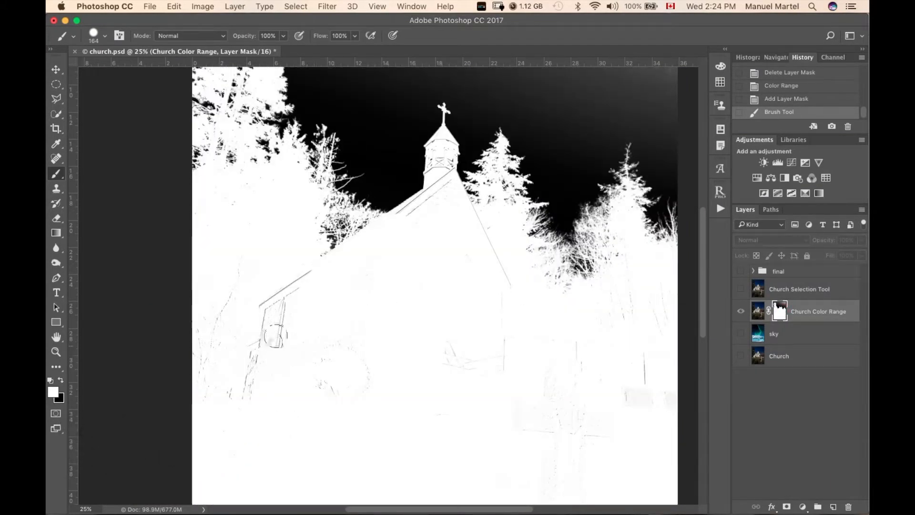
ctrl+alt+drag(385, 356, 431, 329)
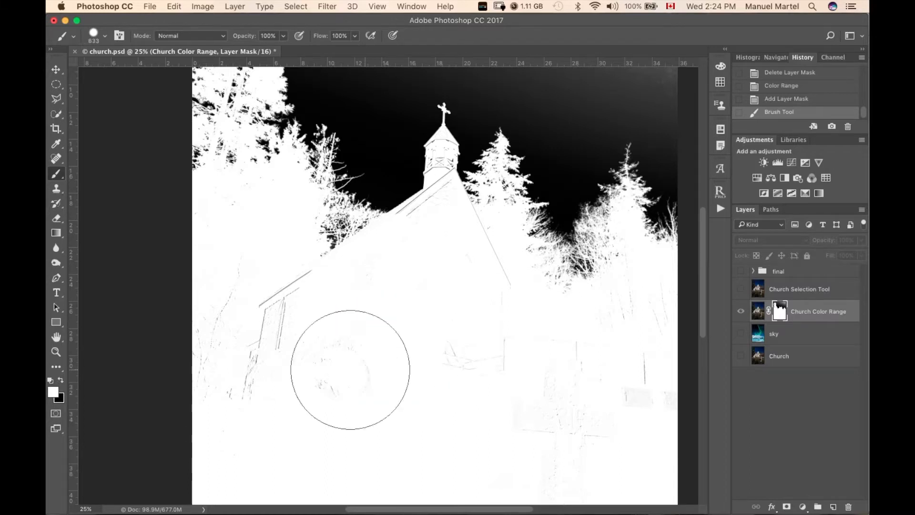
mouse_move(474, 357)
mouse_down()
mouse_move(640, 388)
mouse_move(656, 332)
mouse_move(636, 313)
mouse_move(567, 402)
mouse_move(359, 360)
mouse_move(326, 332)
mouse_move(260, 344)
mouse_move(254, 410)
mouse_move(228, 274)
mouse_move(218, 296)
mouse_move(225, 224)
mouse_move(234, 287)
mouse_move(298, 328)
mouse_move(509, 328)
mouse_move(467, 292)
mouse_move(456, 262)
mouse_move(444, 311)
mouse_move(434, 257)
mouse_move(433, 357)
mouse_up()
key(space)
mouse_move(433, 357)
mouse_down()
mouse_move(439, 165)
mouse_move(493, 277)
mouse_move(427, 259)
mouse_move(436, 172)
mouse_move(414, 349)
mouse_up()
key(space)
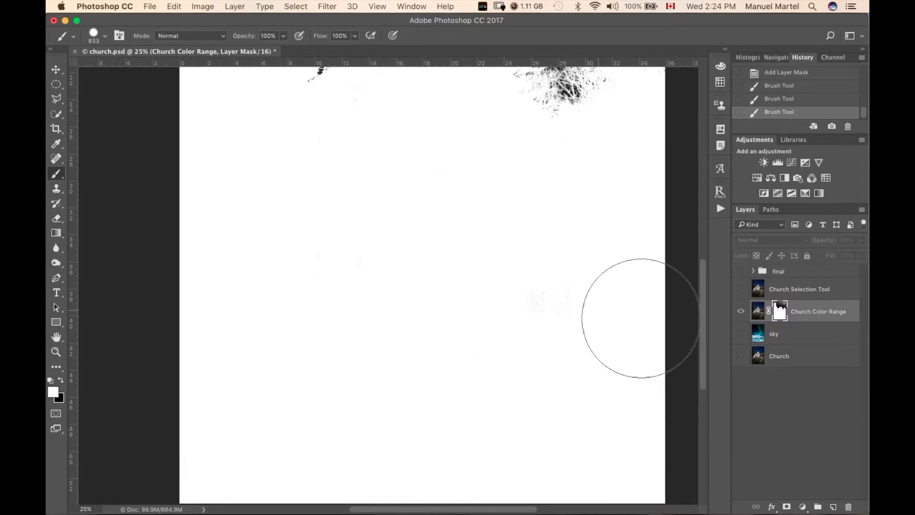
alt+click(781, 315)
Make the sky layer visible behind the masked church
key(super+0)
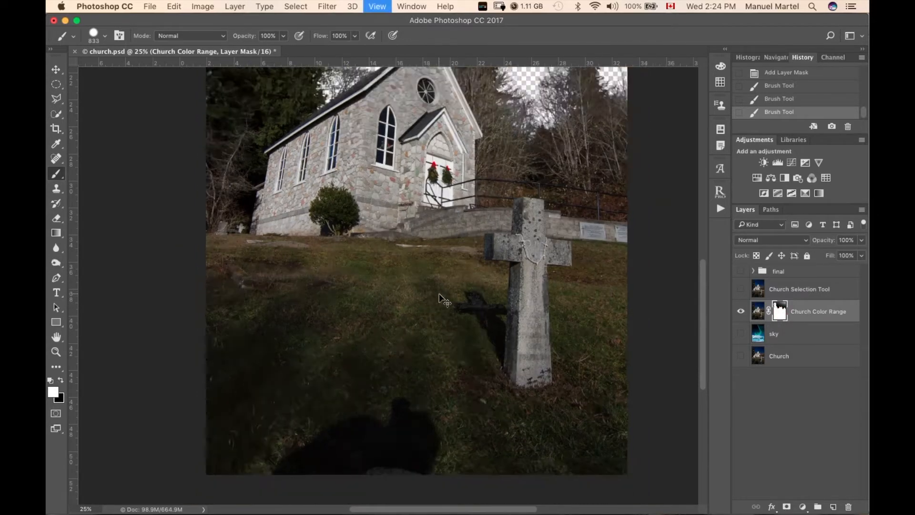
key(super+minus)
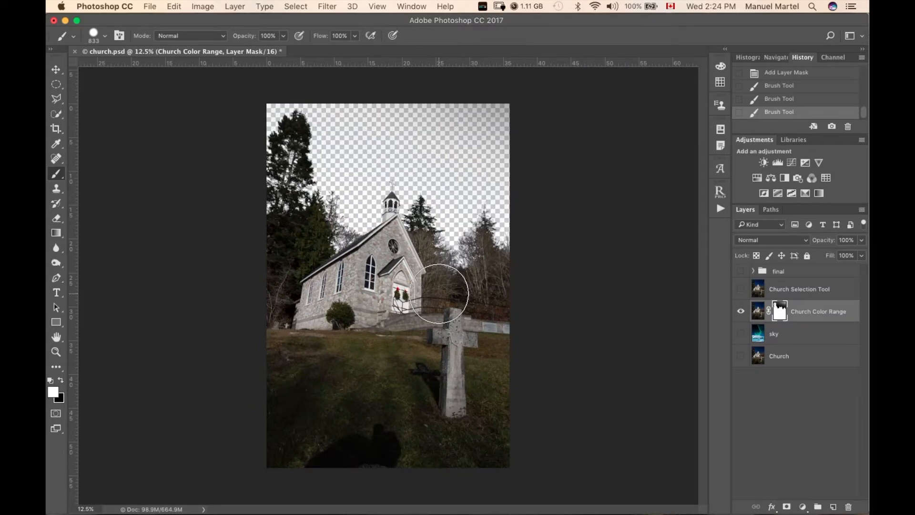
click(741, 335)
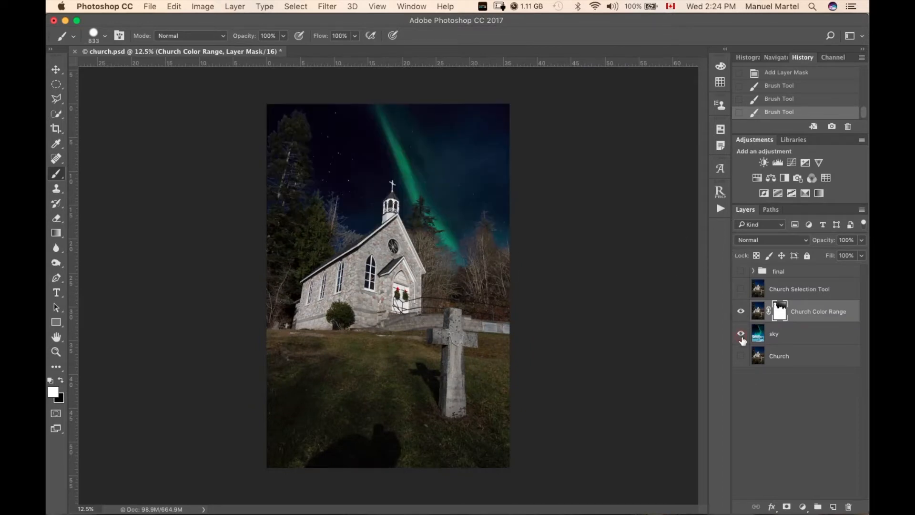
Examine the masked tree branches beside the church against the aurora sky at 100%
key(super+equal)
key(super+equal)
key(super+equal)
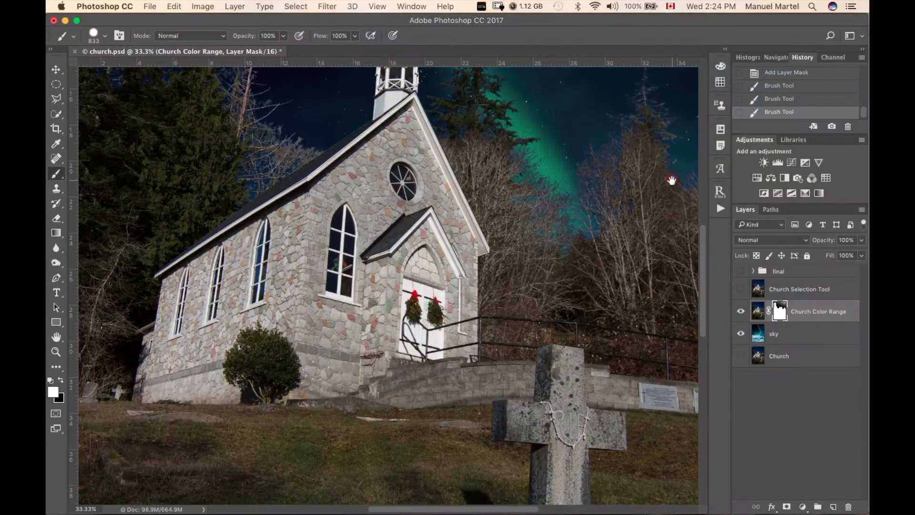
drag(668, 178, 486, 302)
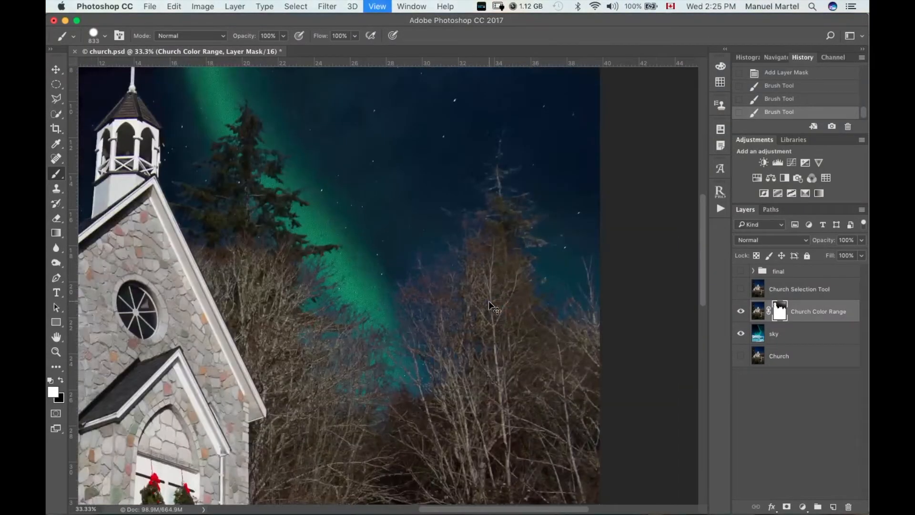
key(super+equal)
key(super+equal)
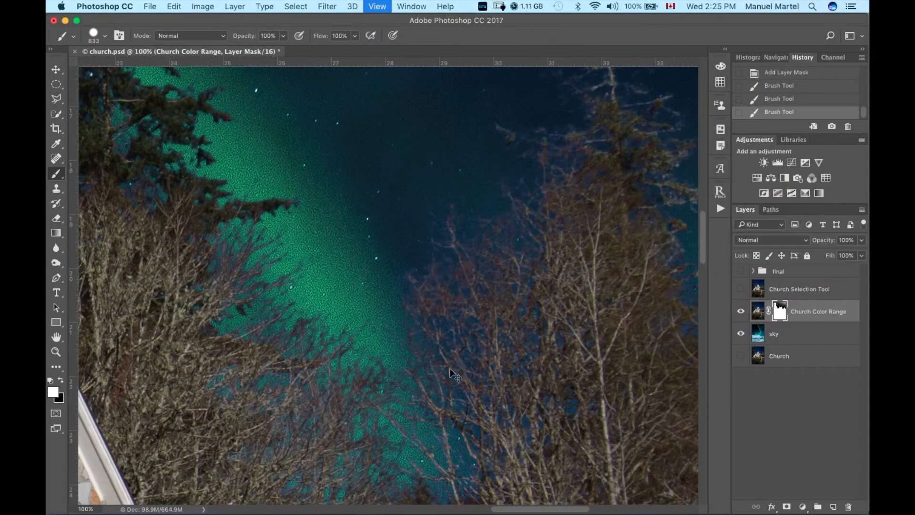
key(super+equal)
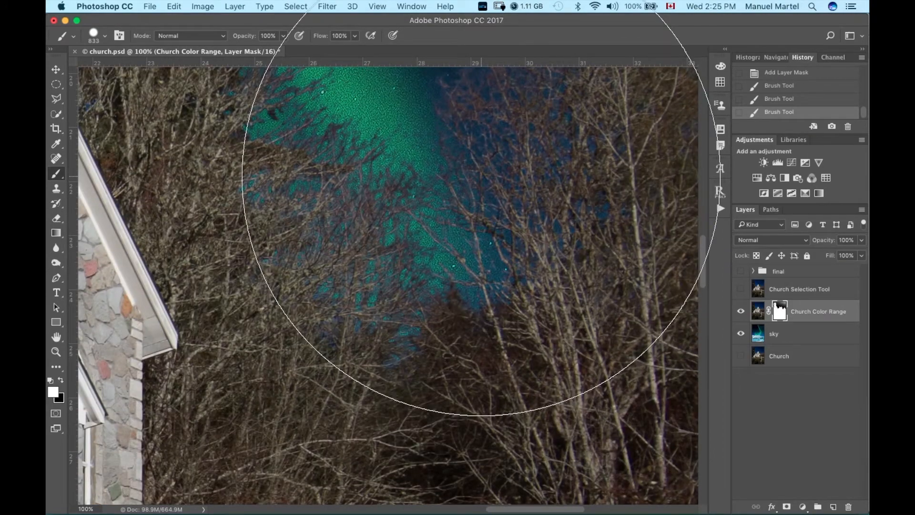
Reduce the brush to 70 px, try a white dab on the mask beside the steeple, and undo it
drag(475, 301, 228, 300)
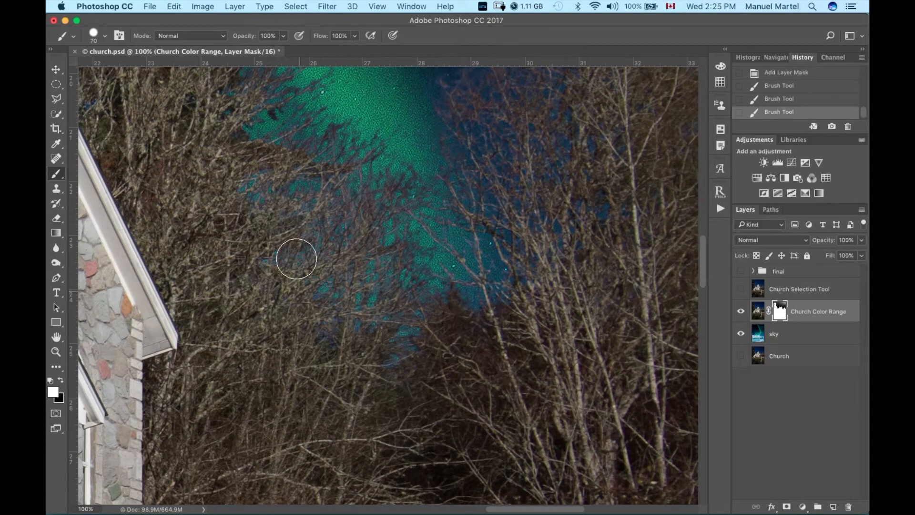
drag(338, 220, 447, 504)
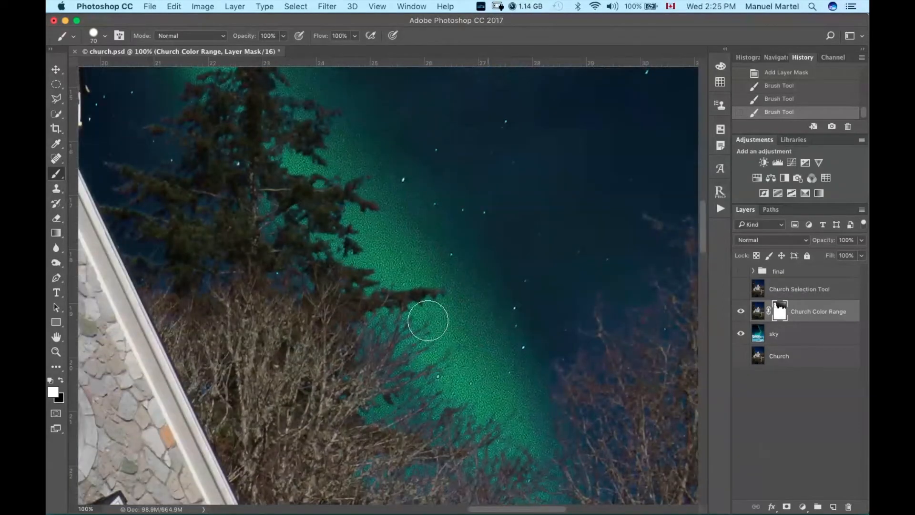
drag(496, 345, 634, 424)
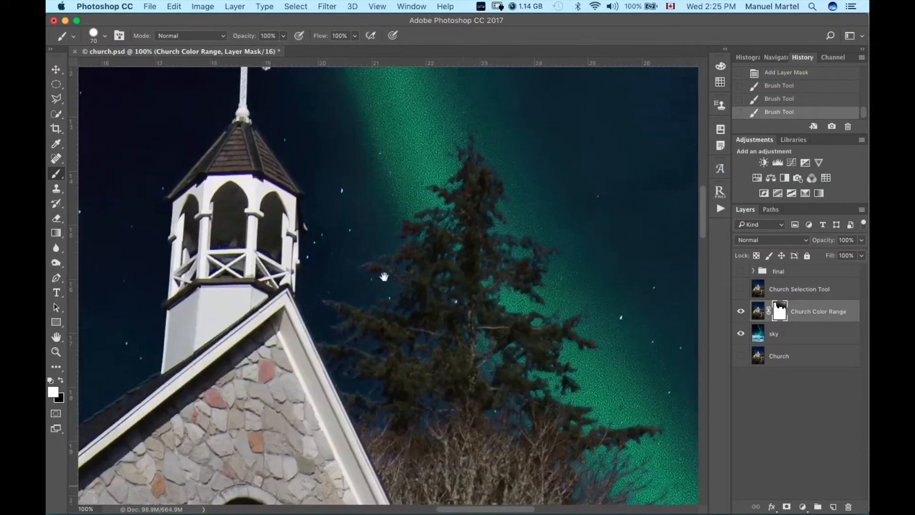
drag(307, 245, 308, 244)
key(super+z)
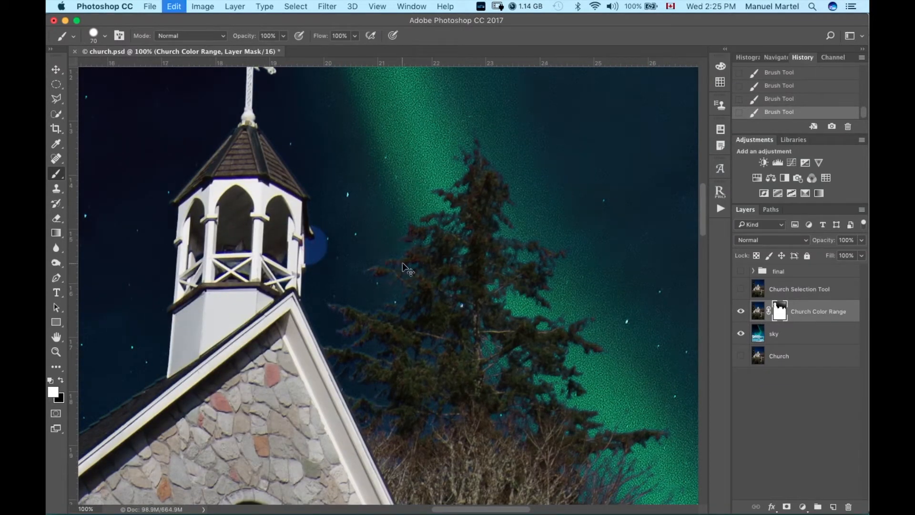
Inspect the mask edges around the steeple cross, roofline, bare branches and tall tree, and review the whole composite
drag(492, 345, 501, 348)
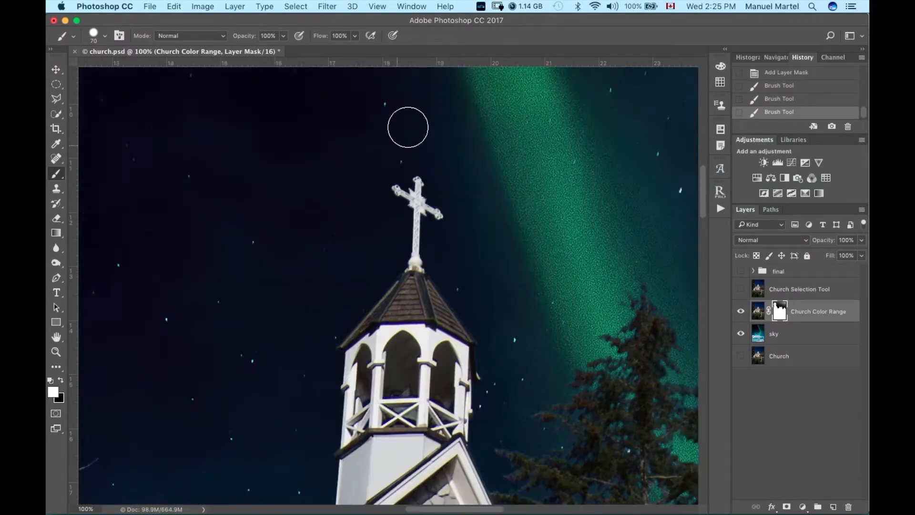
drag(273, 409, 461, 94)
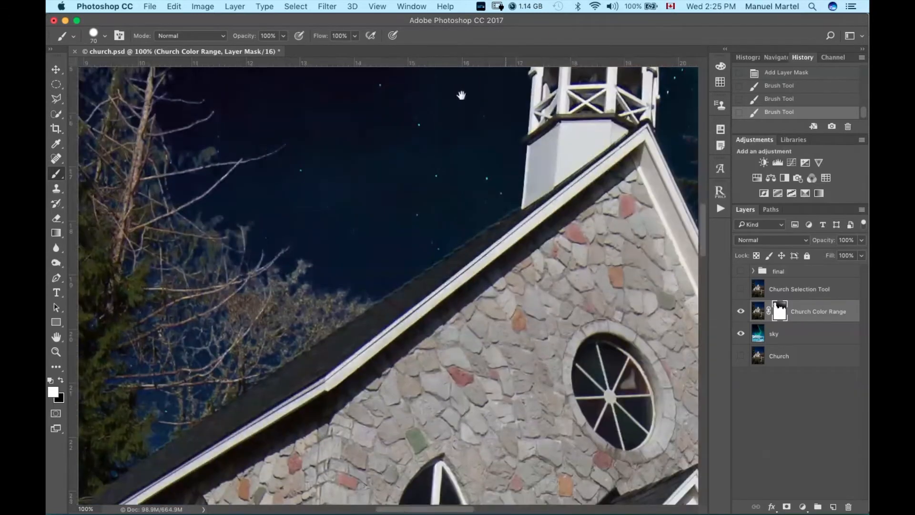
drag(289, 187, 492, 386)
drag(393, 214, 615, 446)
drag(426, 184, 595, 392)
drag(400, 205, 399, 424)
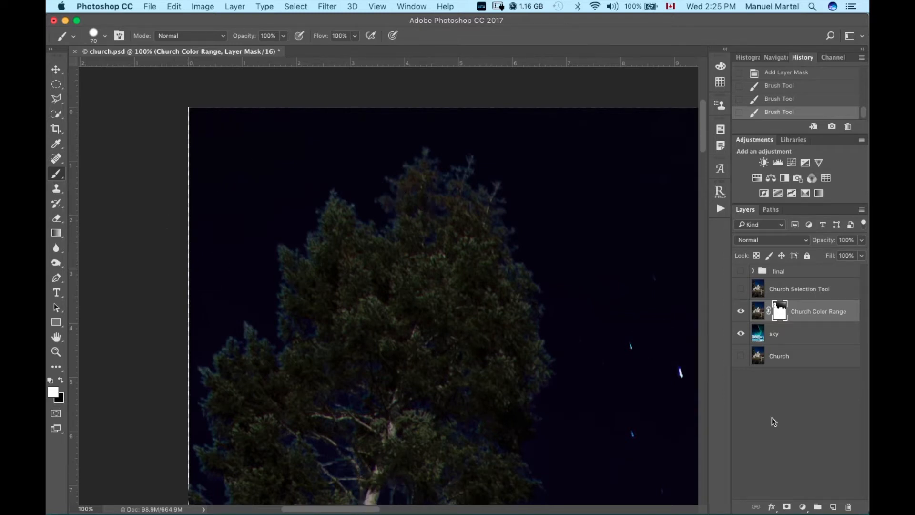
key(super+minus)
key(super+minus)
key(super+minus)
key(super+minus)
key(super+minus)
key(super+minus)
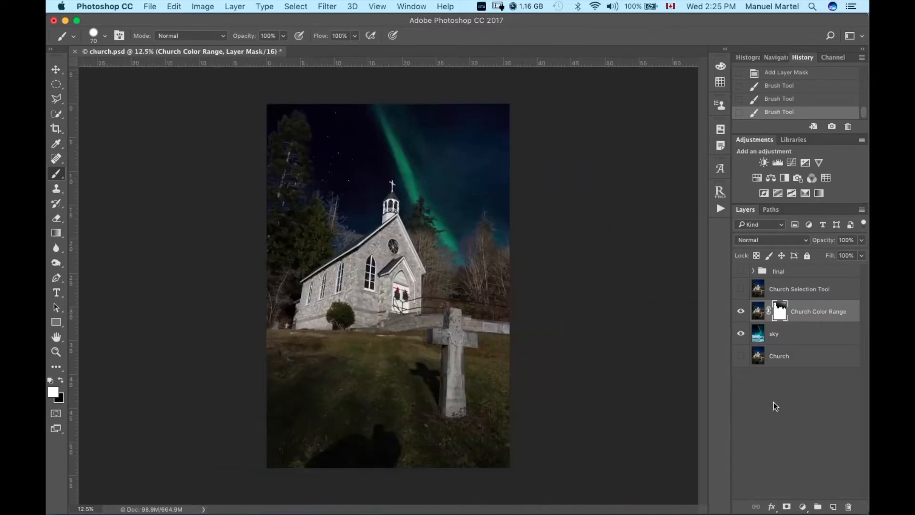
Show only the Church Selection Tool layer, make it active, and pick the Quick Selection tool
click(741, 290)
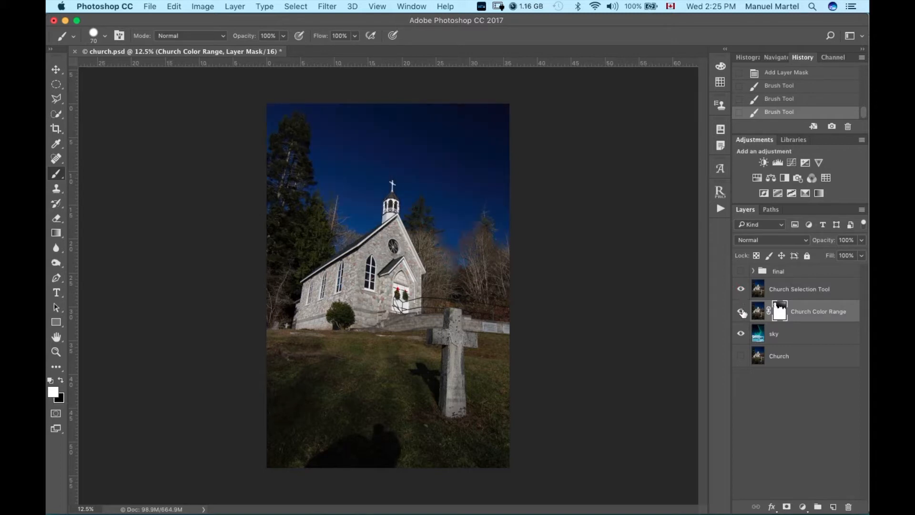
click(741, 312)
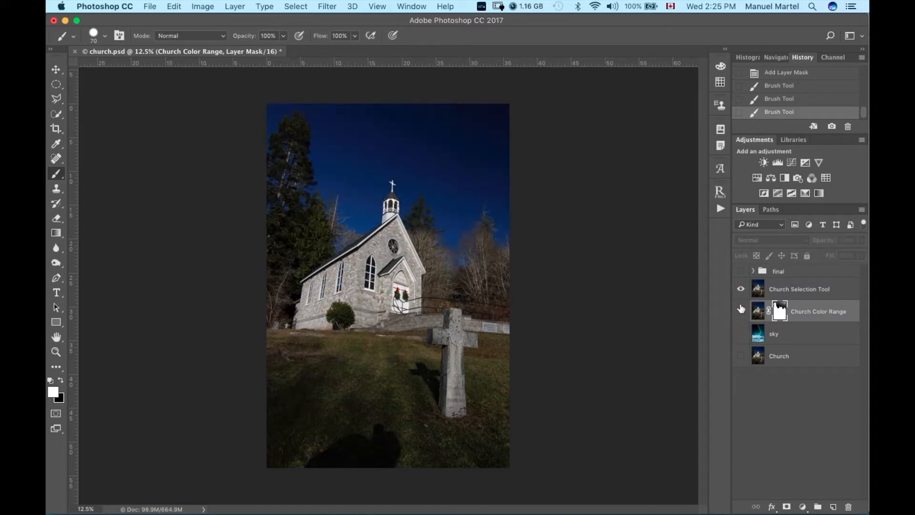
click(819, 292)
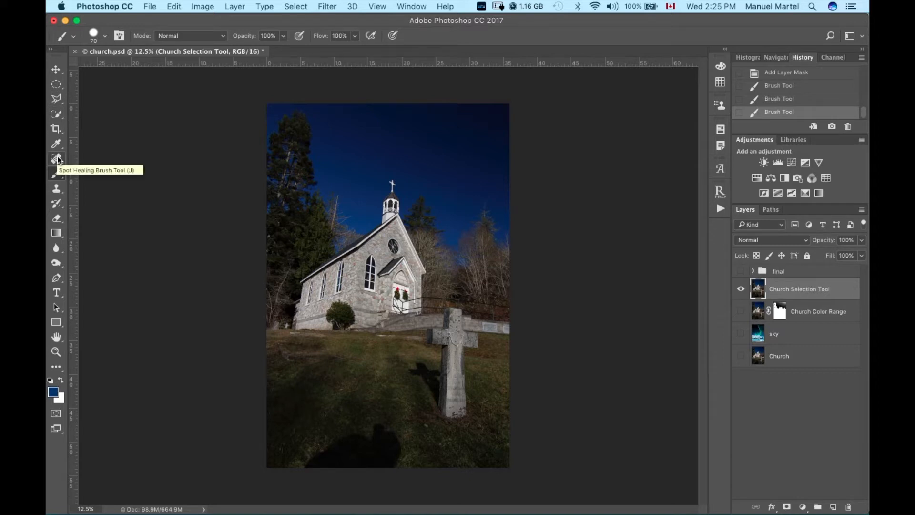
click(56, 117)
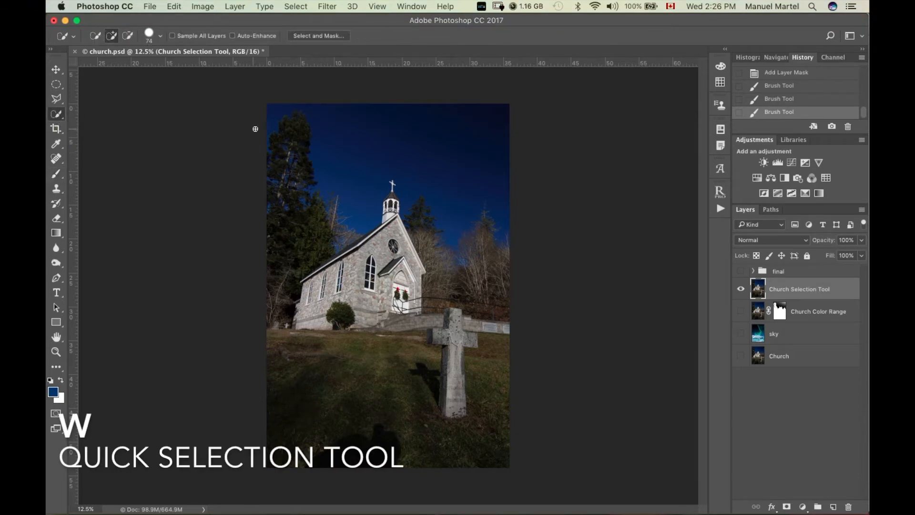
Brush a Quick Selection over the tall trees, the church and the surrounding woods with the 74 px tip
key(super+plus)
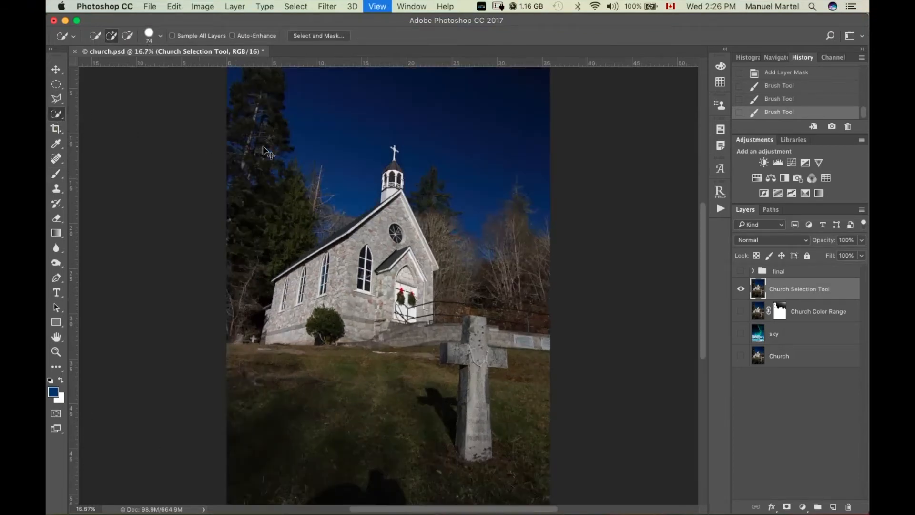
drag(287, 170, 307, 304)
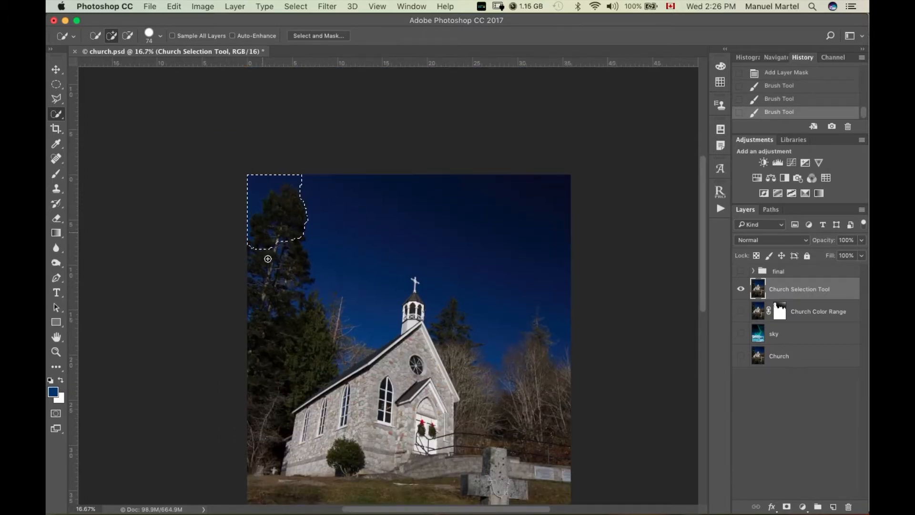
mouse_move(290, 313)
mouse_down()
mouse_move(302, 348)
mouse_move(327, 355)
mouse_move(330, 333)
mouse_move(330, 398)
mouse_move(393, 367)
mouse_move(417, 274)
mouse_move(334, 352)
mouse_up()
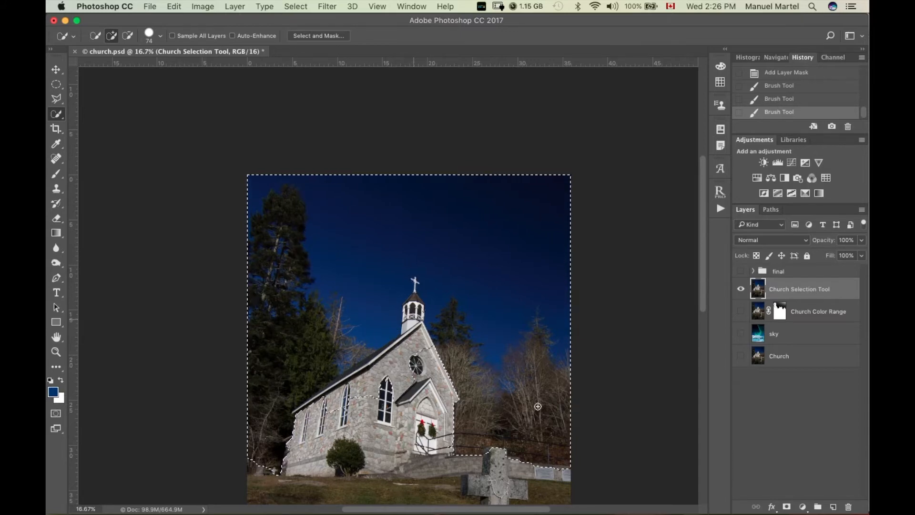
click(465, 399)
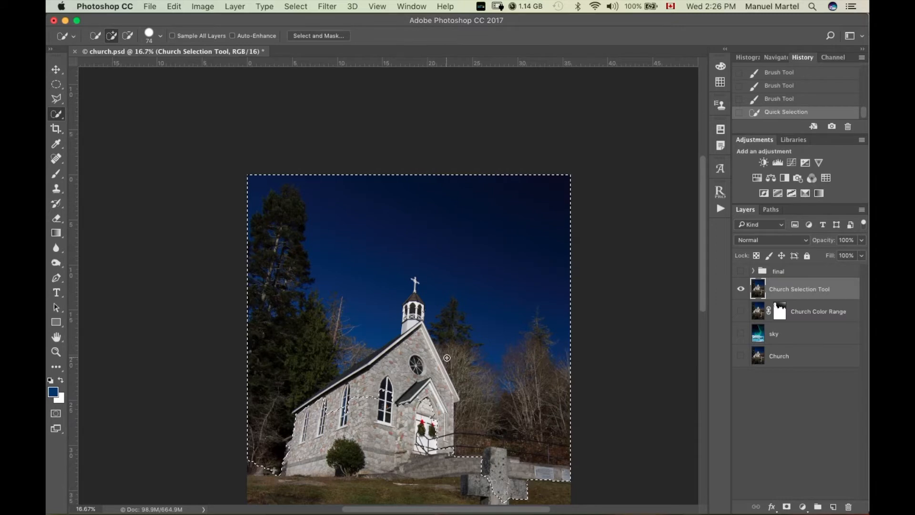
Extend the selection over the lawn, stone cross and rest of the church with a 557 px brush, and restore the default colours
key(super+minus)
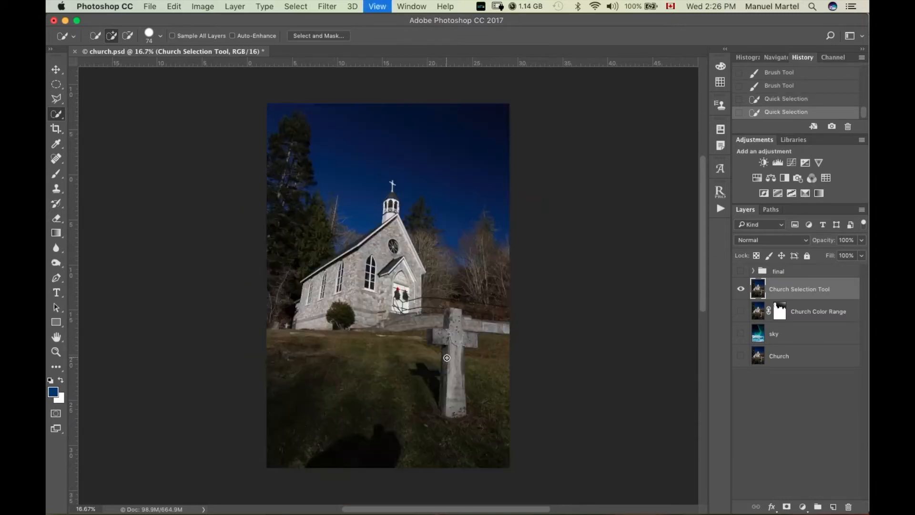
drag(291, 385, 309, 390)
click(285, 327)
mouse_move(302, 440)
mouse_down()
mouse_move(366, 368)
mouse_move(471, 409)
mouse_move(507, 369)
mouse_up()
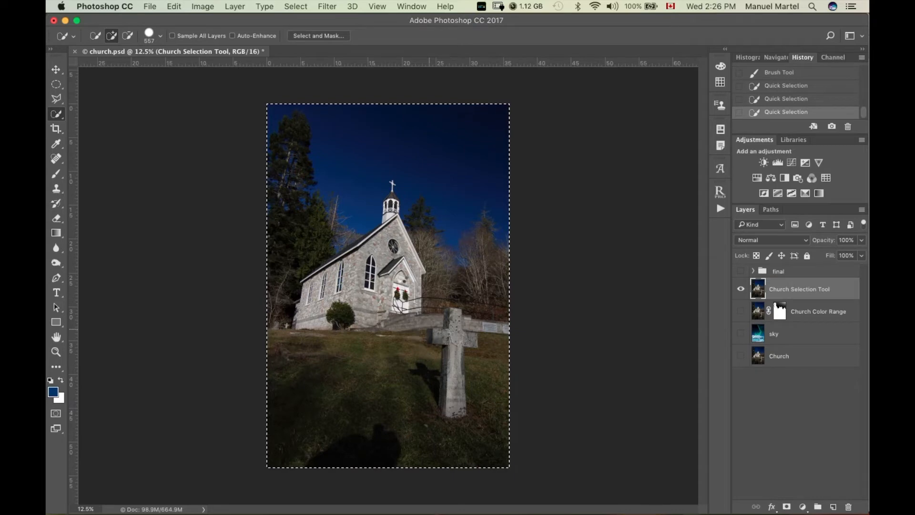
click(391, 266)
key(super+minus)
key(x)
key(d)
Subtract the sky between the church steeple and the right edge of the photo from the selection, using a 254 px Quick Selection tip
key(super+plus)
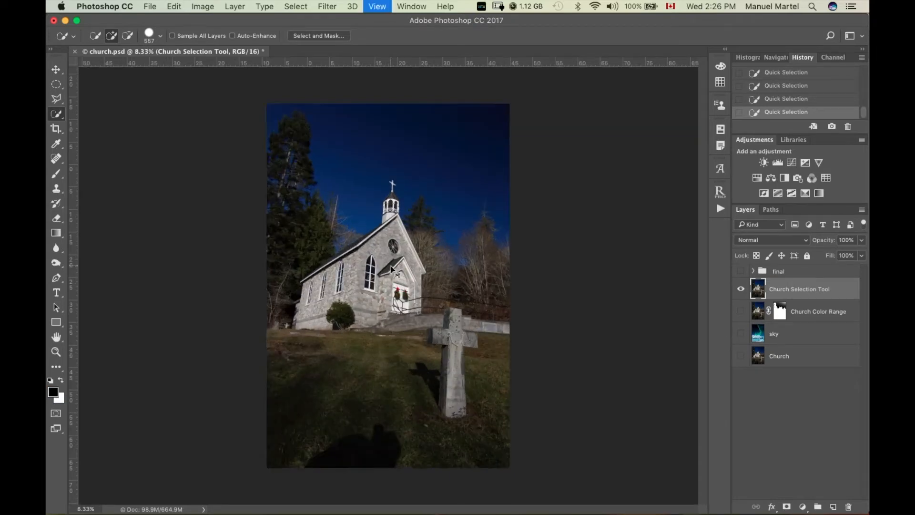
key(super+plus)
key(super+plus)
key(super+plus)
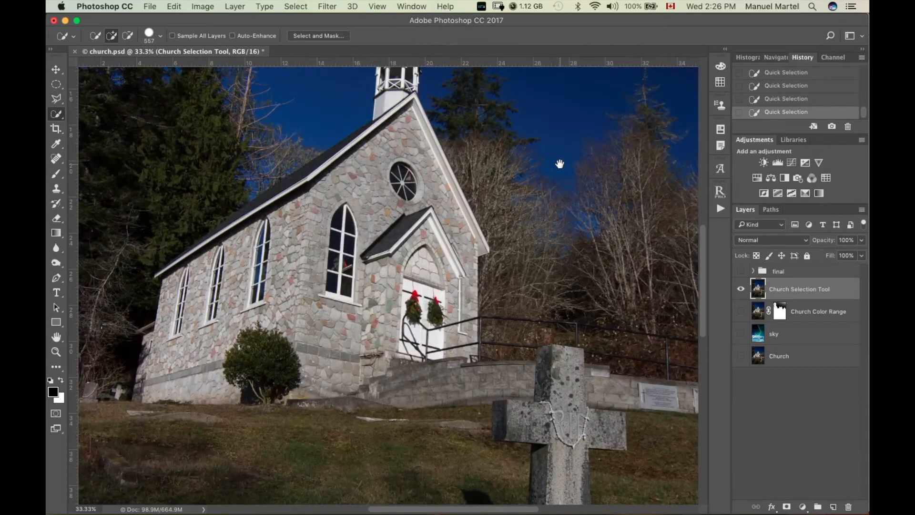
drag(558, 165, 385, 448)
drag(420, 225, 388, 227)
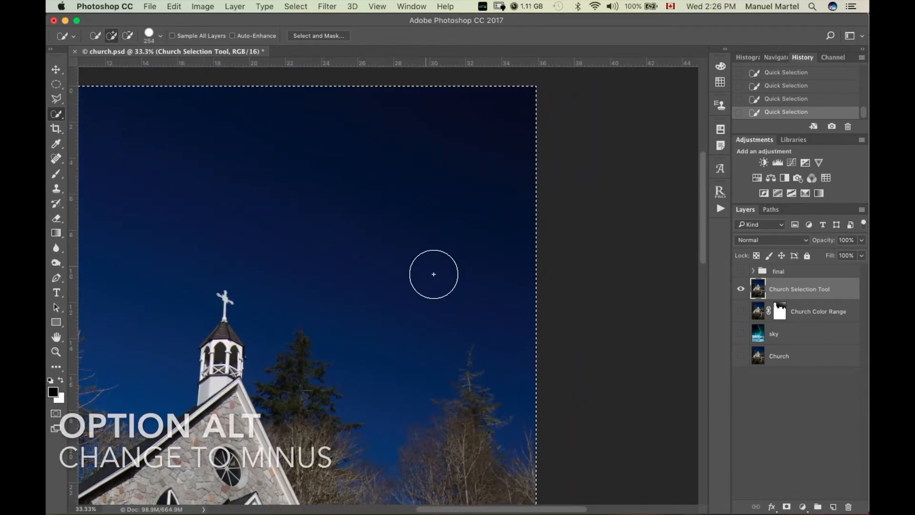
key(alt)
key(alt)
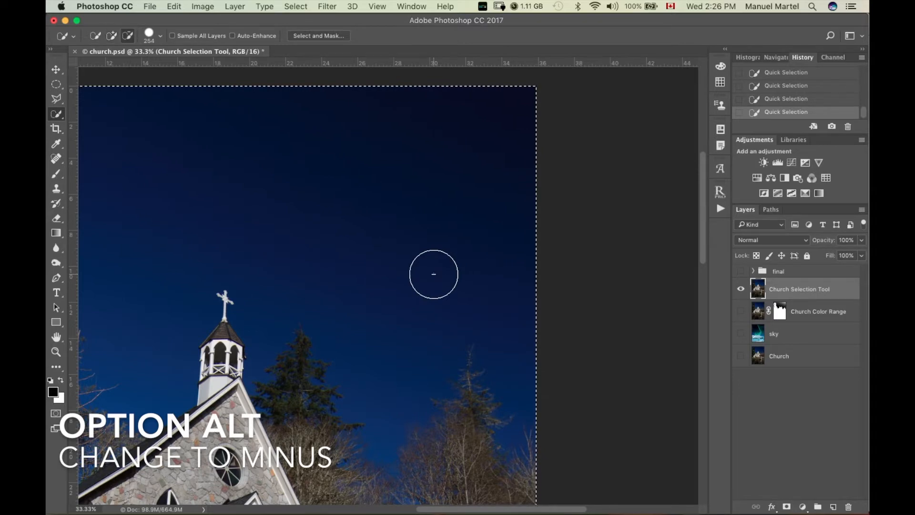
key(alt)
key(alt)
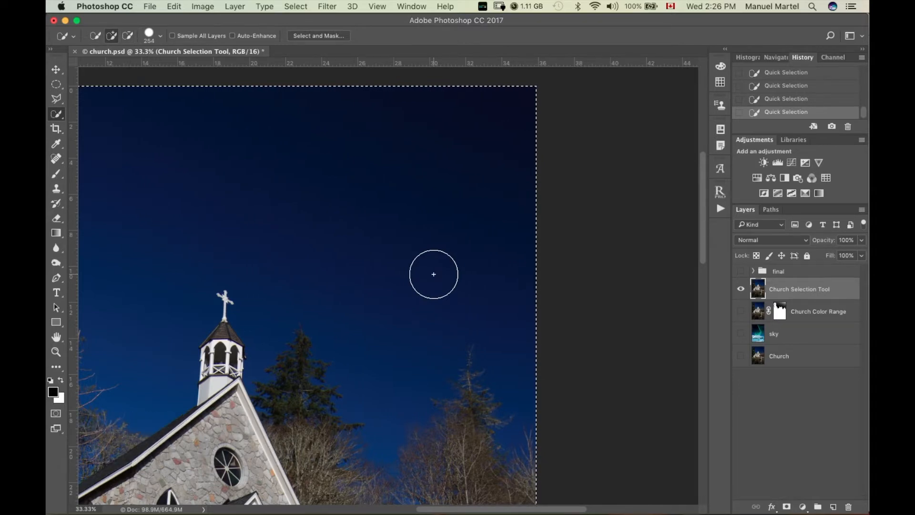
key(alt)
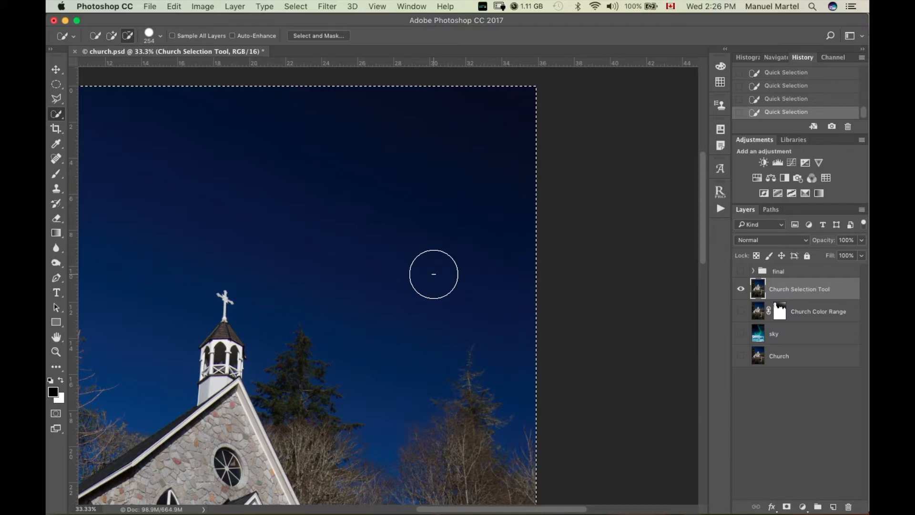
click(390, 395)
mouse_move(390, 394)
mouse_down()
mouse_move(418, 308)
mouse_move(468, 273)
mouse_move(529, 313)
mouse_move(528, 322)
mouse_move(390, 248)
mouse_move(309, 238)
mouse_move(273, 257)
mouse_move(254, 233)
mouse_move(266, 270)
mouse_move(284, 278)
mouse_move(340, 271)
mouse_up()
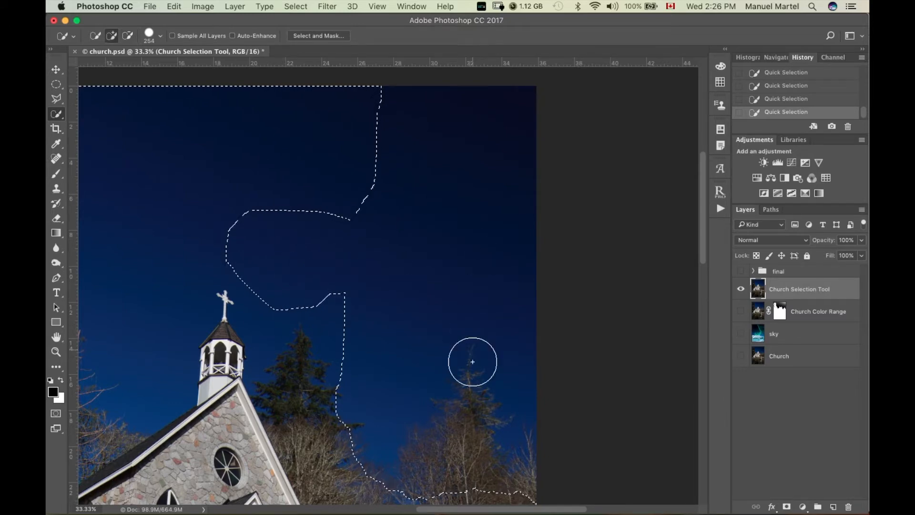
Subtract the sky around the steeple, beside the tall trees and along the photo's upper edge from the selection with the 254 px tip
drag(465, 423, 553, 324)
key(alt)
drag(423, 196, 397, 184)
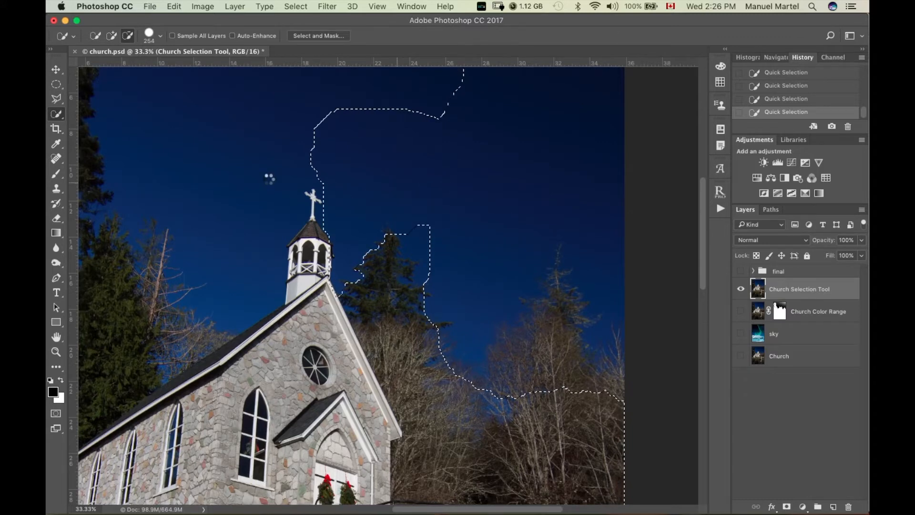
mouse_move(286, 147)
mouse_down()
mouse_move(239, 184)
mouse_move(222, 243)
mouse_move(229, 269)
mouse_up()
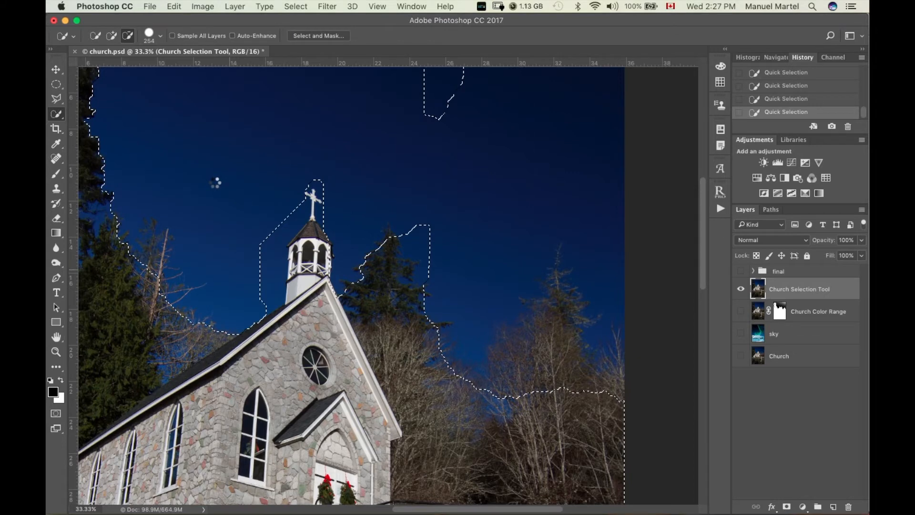
scroll(240, 251, up, 8)
scroll(240, 251, left, 4)
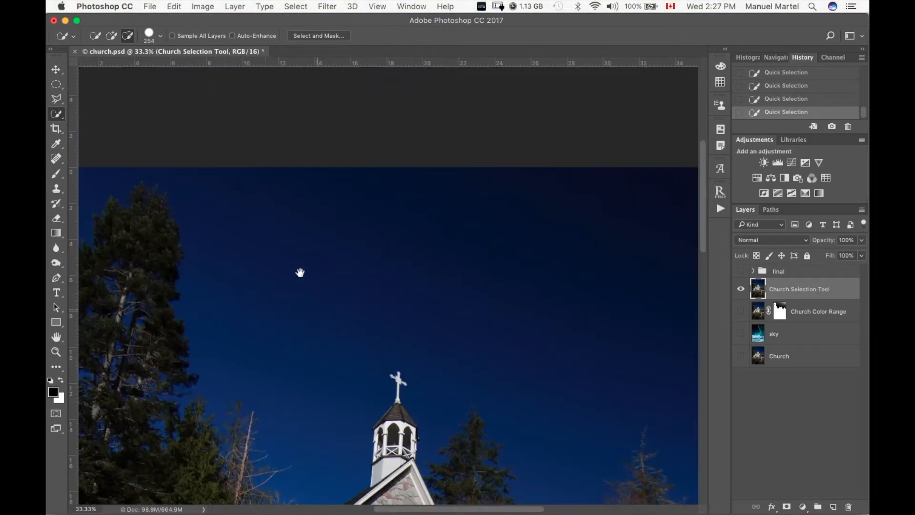
drag(528, 229, 517, 296)
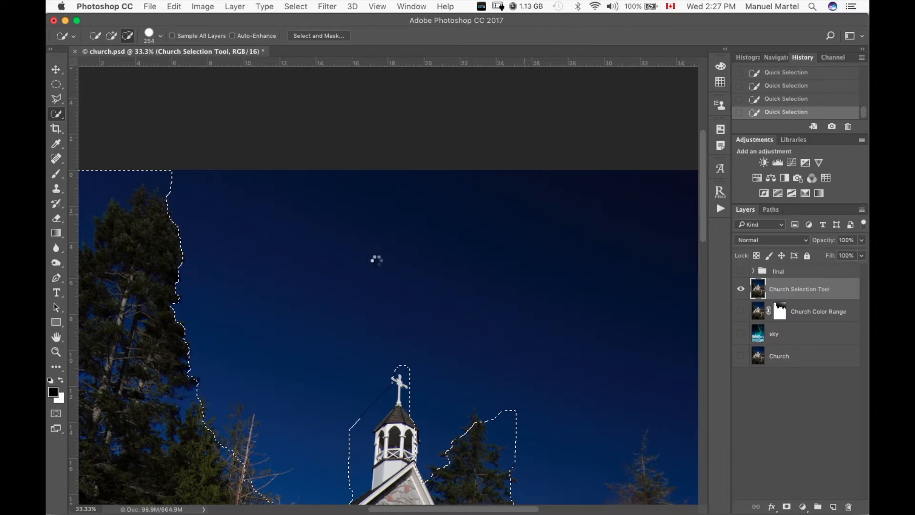
Subtract the sky above and around the tall tree's crown from the selection with a 148 px tip
scroll(386, 259, left, 10)
scroll(385, 259, down, 1)
mouse_move(292, 153)
mouse_down()
mouse_move(283, 153)
mouse_move(299, 155)
mouse_move(331, 188)
mouse_up()
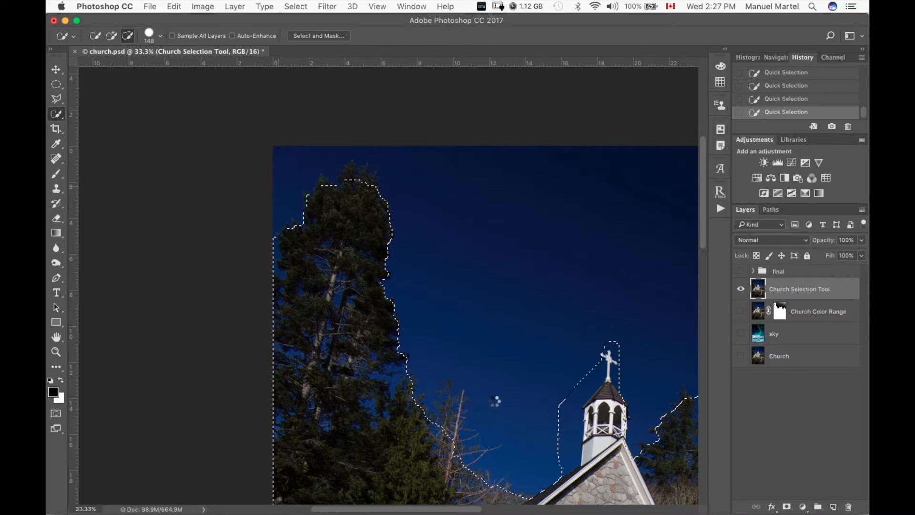
Add a patch of sky beside the tall tree to the selection, and subtract most of it again together with the sky beside the steeple
drag(419, 286, 496, 400)
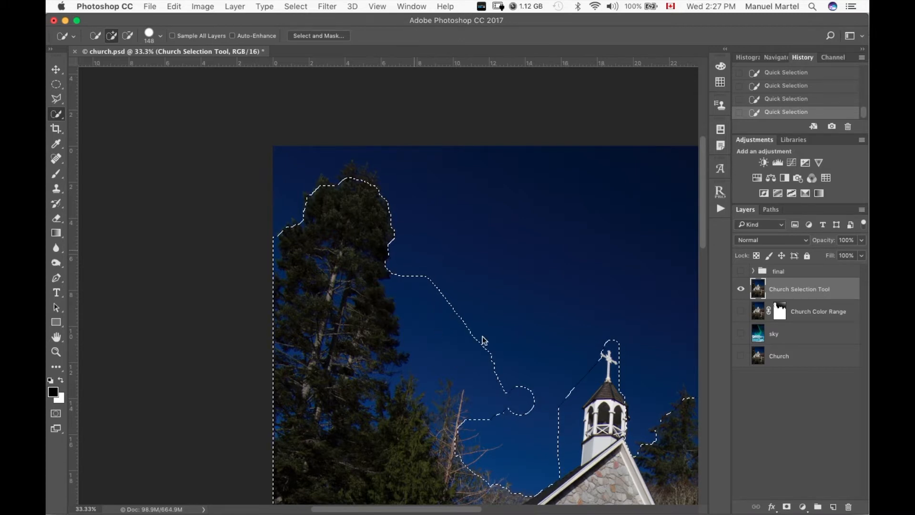
drag(468, 308, 462, 312)
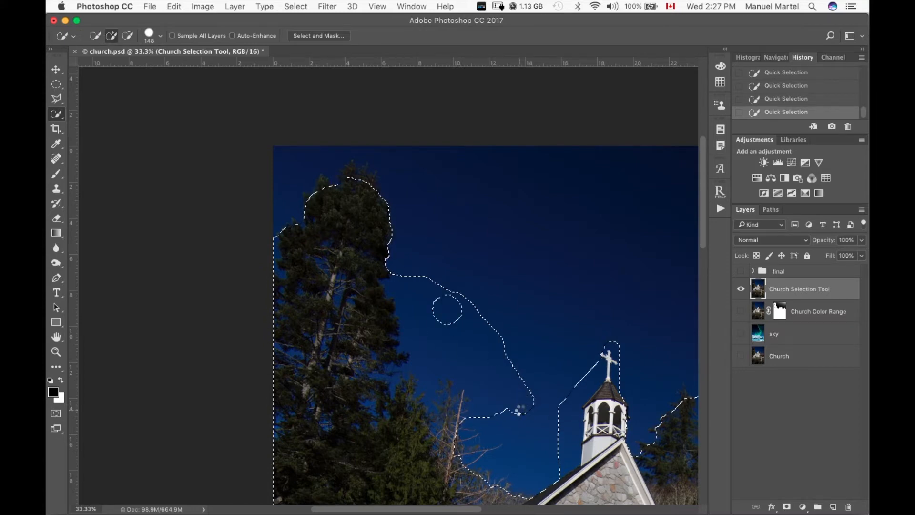
key(alt)
mouse_move(520, 410)
mouse_down()
mouse_move(479, 370)
mouse_move(422, 338)
mouse_move(419, 312)
mouse_move(497, 333)
mouse_move(498, 343)
mouse_move(473, 335)
mouse_move(530, 379)
mouse_move(558, 442)
mouse_move(562, 414)
mouse_up()
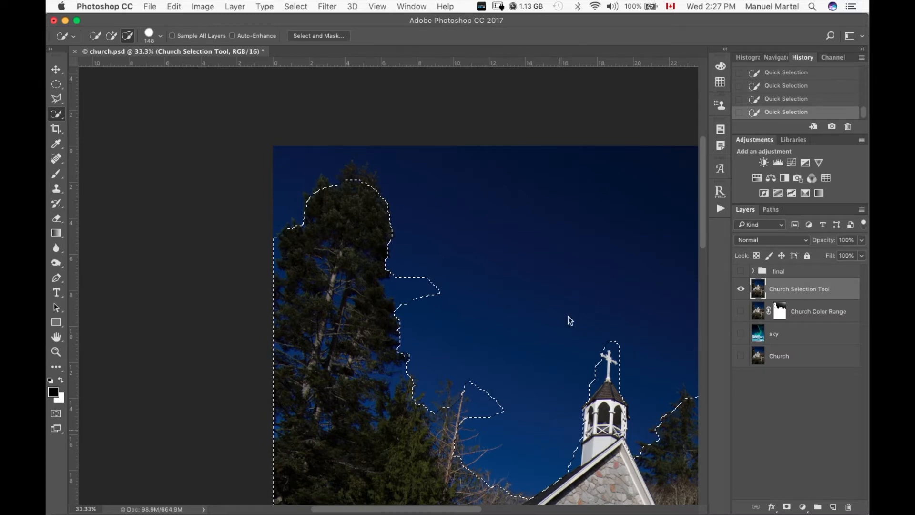
Add the tops of the bare trees to the right of the church to the selection with the 148 px tip
key(super+minus)
key(super+minus)
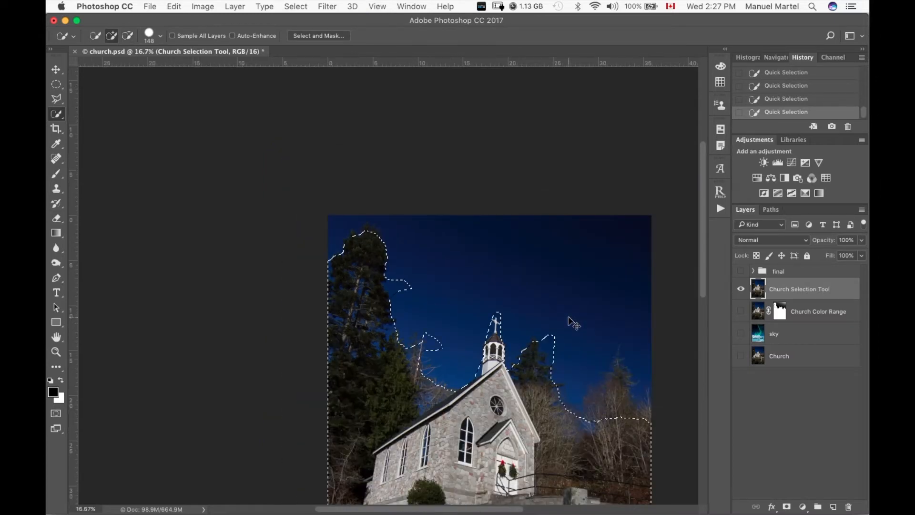
mouse_move(619, 394)
mouse_down()
mouse_move(609, 394)
mouse_move(609, 404)
mouse_up()
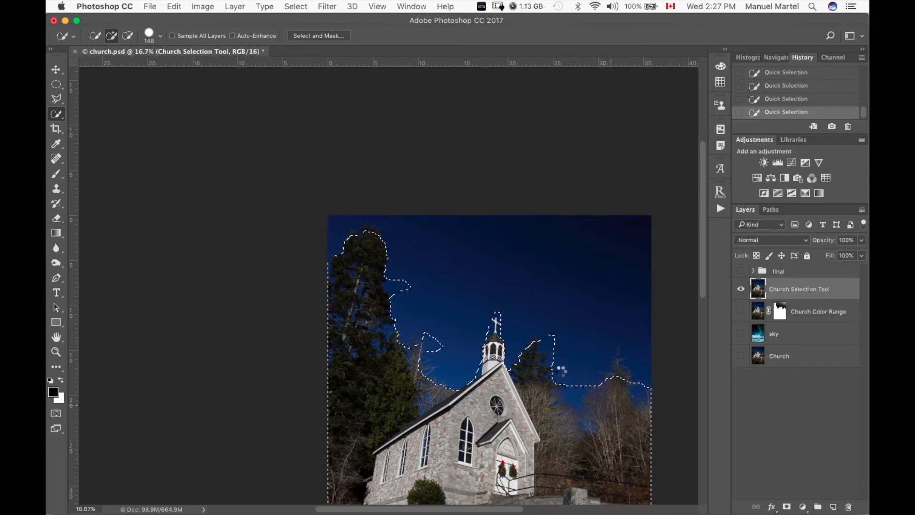
key(super+minus)
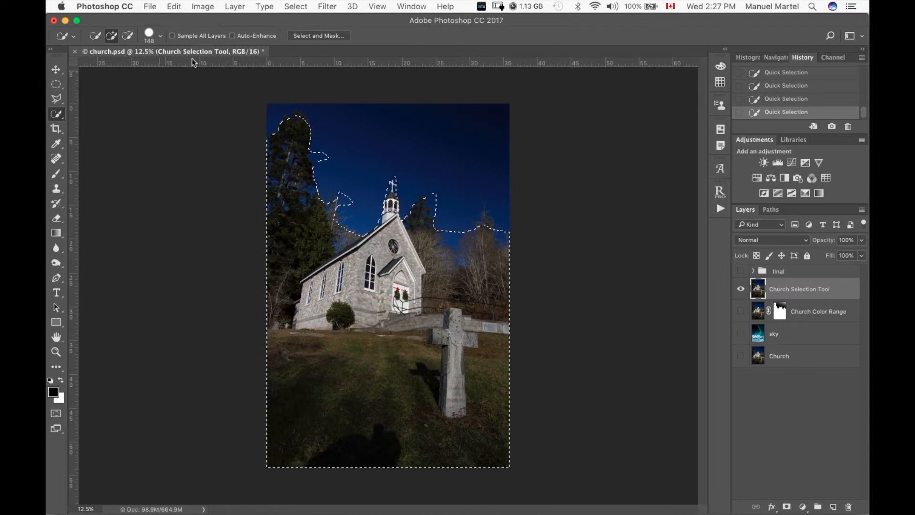
Open Select and Mask with the Refine Edge Brush, and show the selection as an Overlay at 37% opacity
click(328, 36)
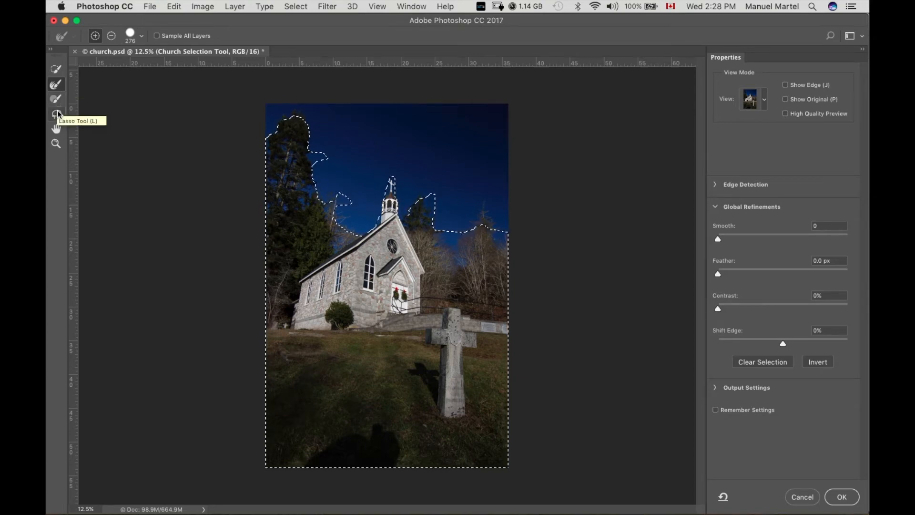
click(62, 84)
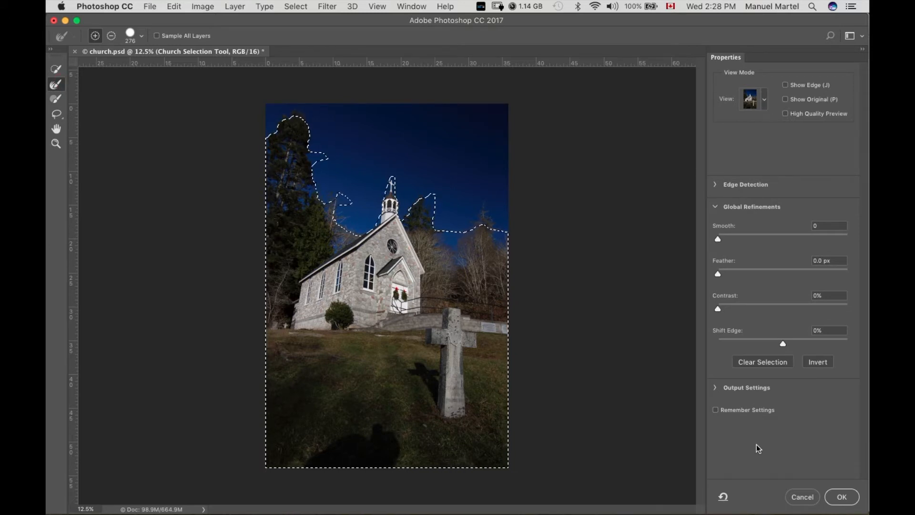
click(766, 100)
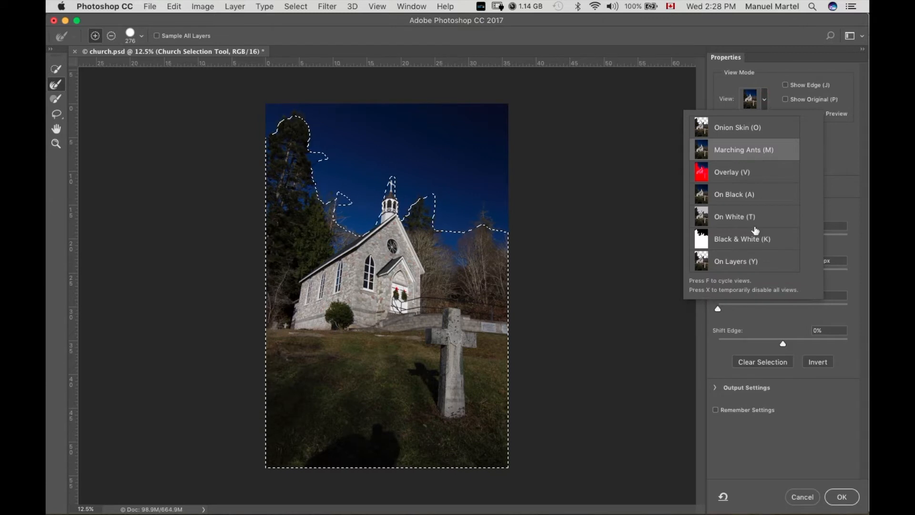
click(751, 177)
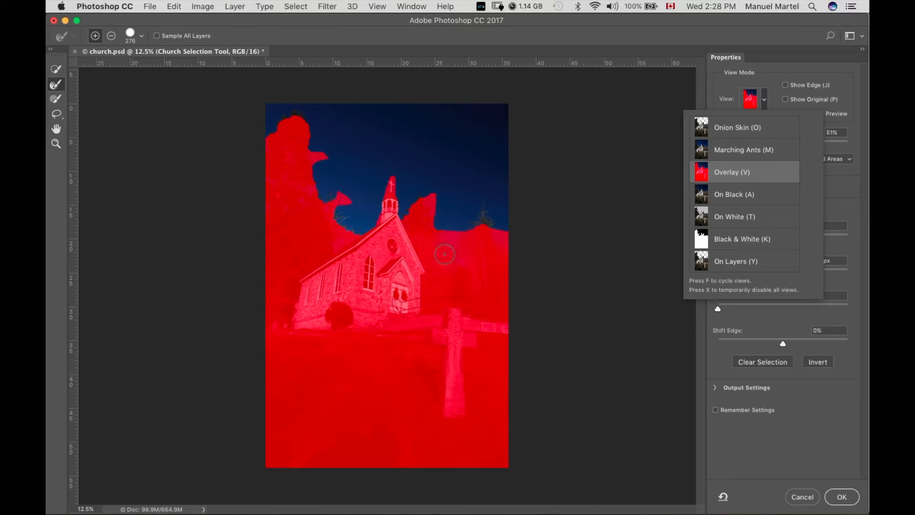
click(618, 244)
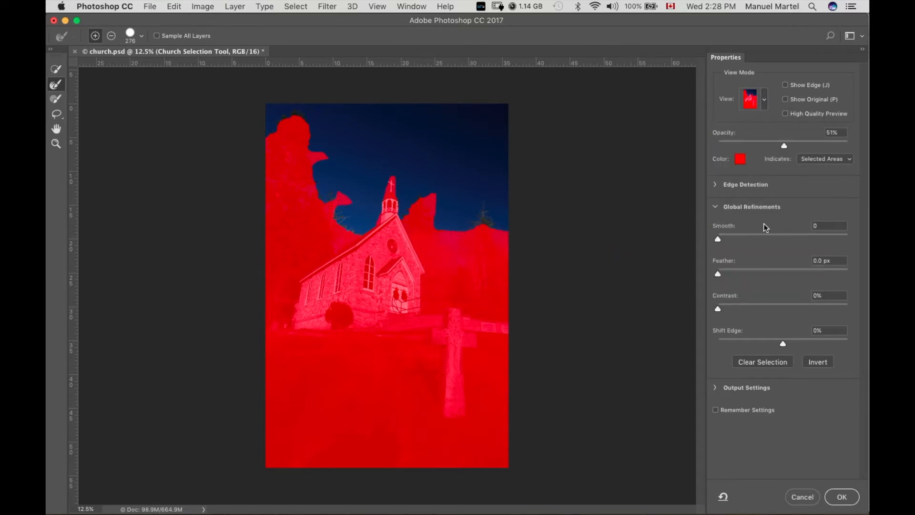
drag(784, 147, 778, 147)
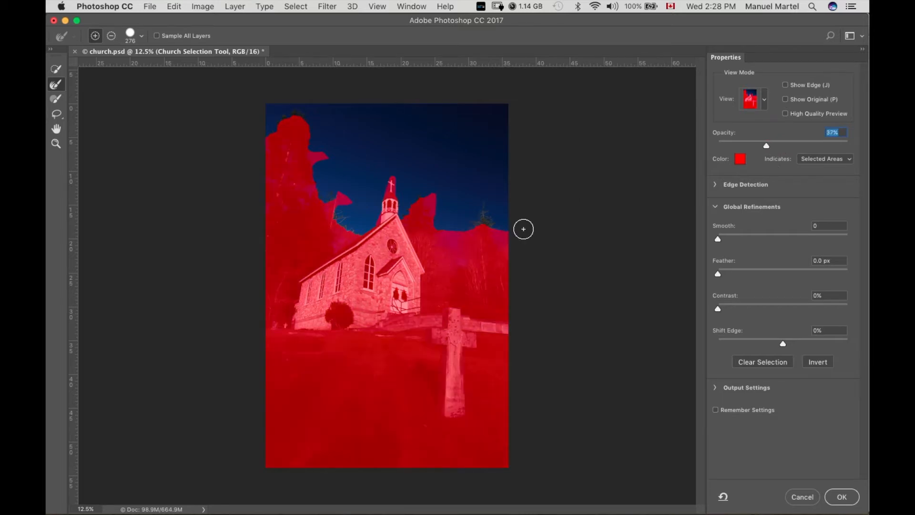
Refine the selection edges along the evergreens and bare trees to the right of the church with a 145 px Refine Edge Brush
key(super+plus)
key(super+plus)
key(super+plus)
key(super+plus)
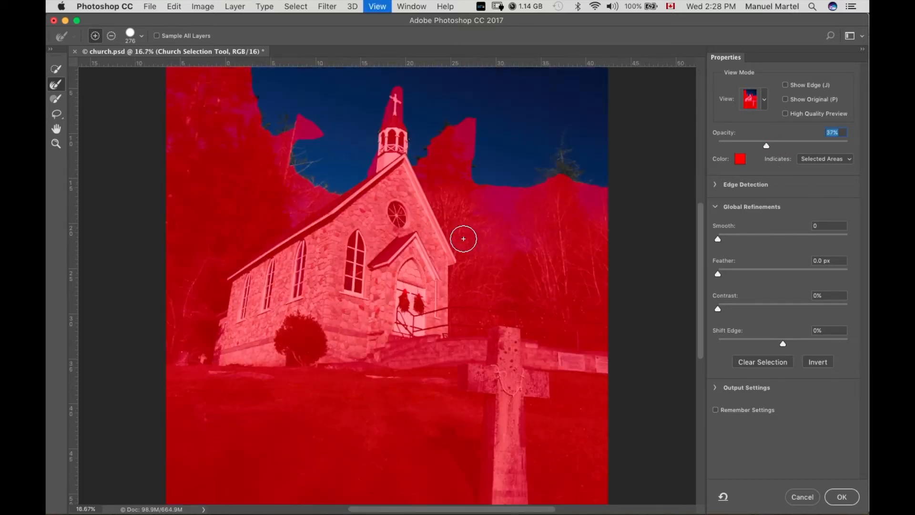
drag(637, 78, 547, 185)
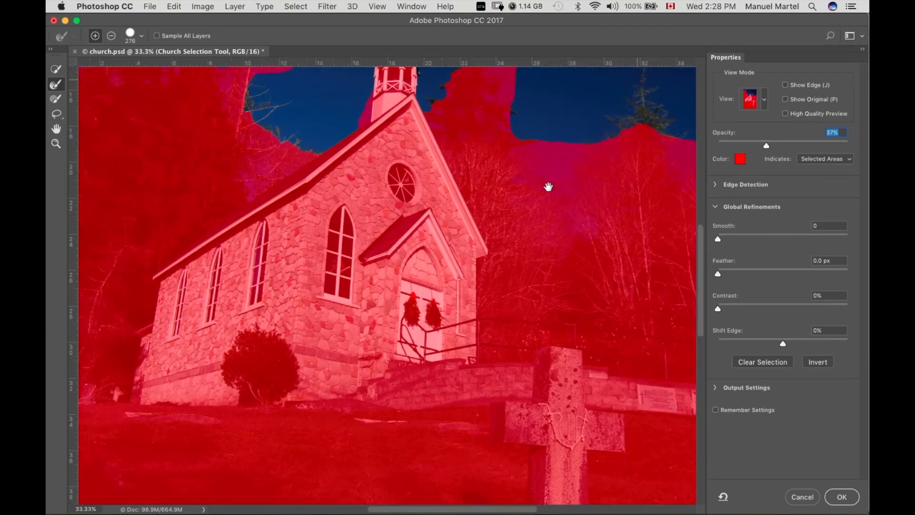
drag(482, 276, 470, 276)
key(alt)
key(alt)
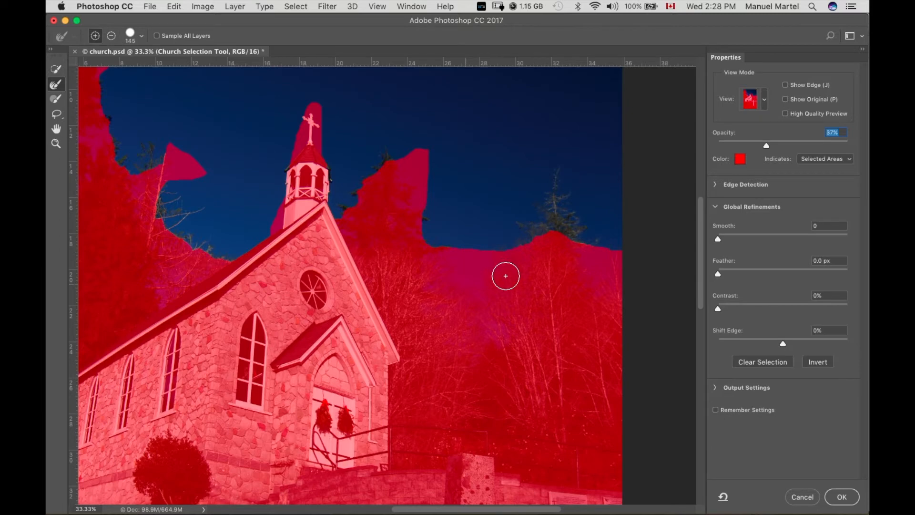
drag(552, 198, 562, 213)
mouse_move(577, 273)
mouse_down()
mouse_move(518, 264)
mouse_move(512, 331)
mouse_move(432, 270)
mouse_up()
mouse_move(388, 151)
mouse_down()
mouse_move(352, 209)
mouse_move(406, 235)
mouse_move(369, 184)
mouse_move(404, 209)
mouse_move(470, 361)
mouse_move(498, 343)
mouse_move(494, 289)
mouse_move(567, 272)
mouse_move(590, 280)
mouse_move(592, 304)
mouse_move(604, 254)
mouse_move(625, 297)
mouse_move(615, 239)
mouse_move(591, 300)
mouse_up()
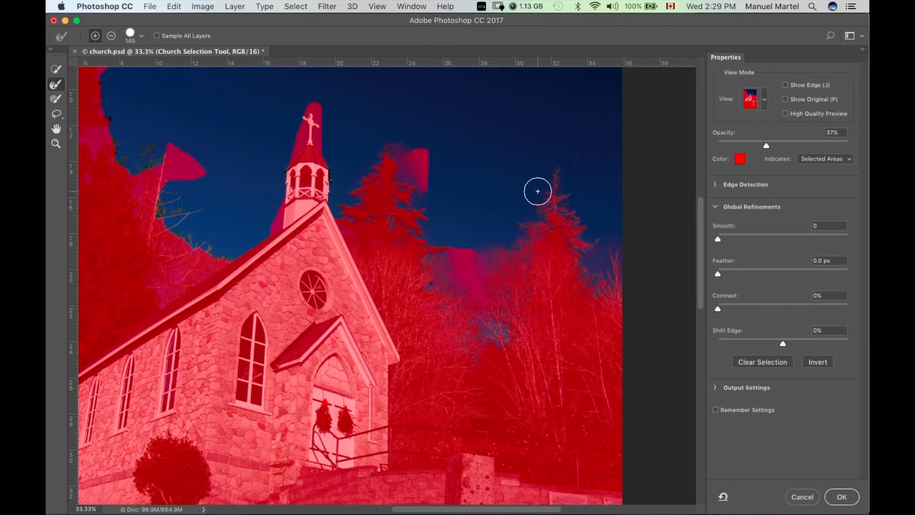
mouse_move(404, 167)
mouse_down()
mouse_move(433, 167)
mouse_move(418, 166)
mouse_move(420, 158)
mouse_up()
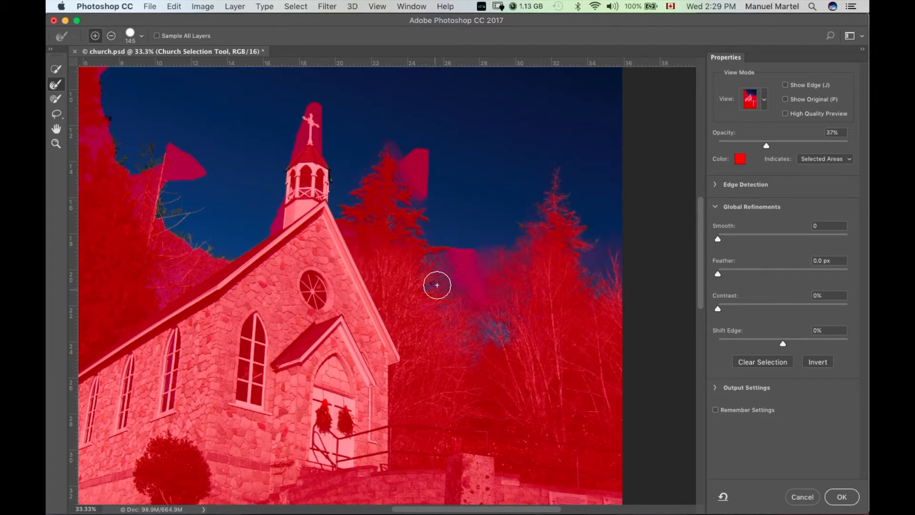
Refine the selection edges around the steeple and its cross, and along the branches and tall trees to the left of the church
key(space)
drag(377, 207, 466, 238)
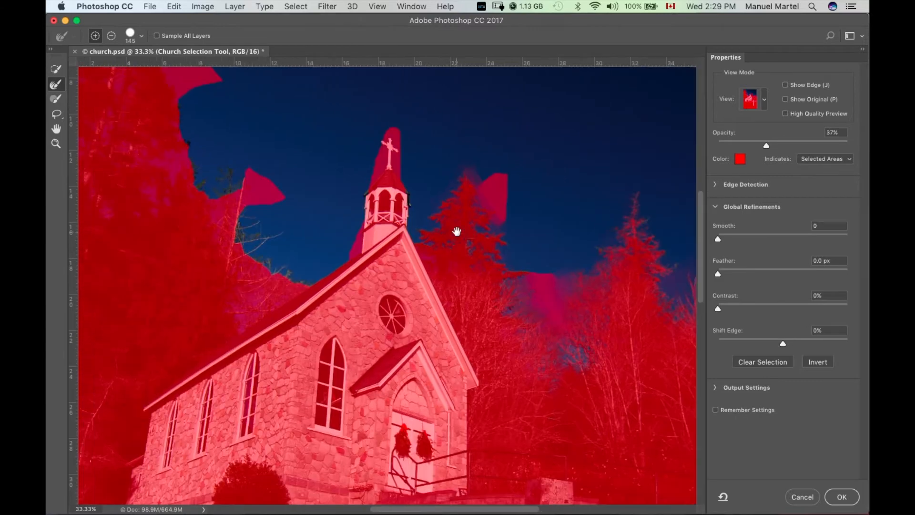
key(alt)
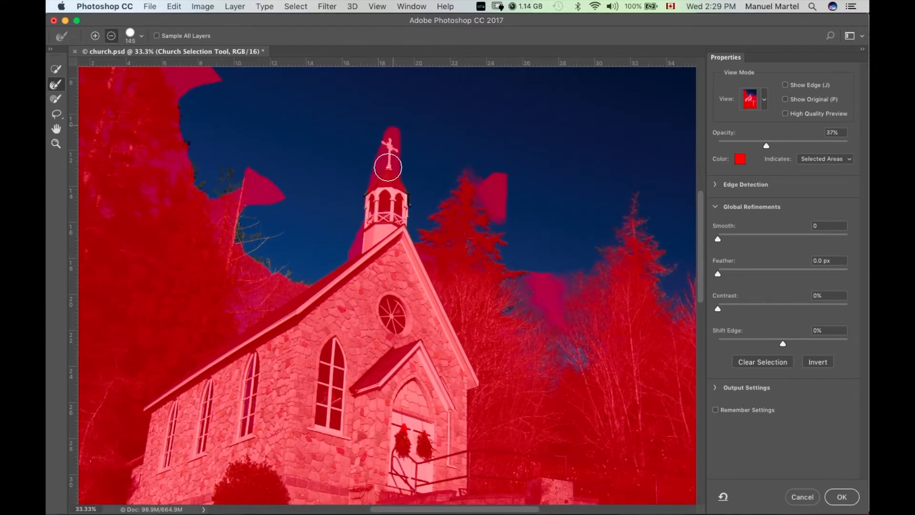
click(488, 178)
mouse_move(391, 150)
mouse_down()
mouse_move(395, 251)
mouse_move(390, 161)
mouse_move(359, 253)
mouse_move(359, 240)
mouse_move(399, 230)
mouse_move(388, 143)
mouse_up()
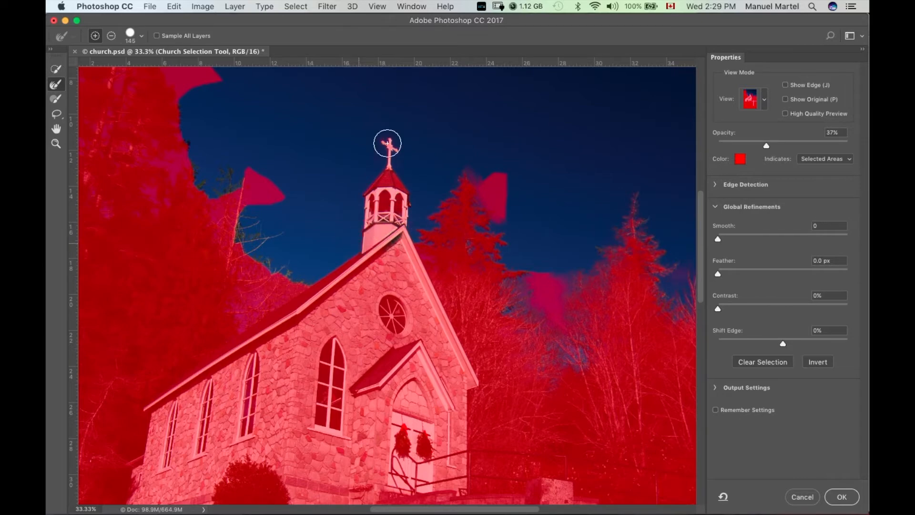
mouse_move(289, 291)
mouse_down()
mouse_move(256, 273)
mouse_move(237, 292)
mouse_move(274, 279)
mouse_move(254, 272)
mouse_move(273, 259)
mouse_move(235, 236)
mouse_move(248, 194)
mouse_move(213, 176)
mouse_move(237, 224)
mouse_move(234, 190)
mouse_move(241, 200)
mouse_move(217, 169)
mouse_move(234, 182)
mouse_move(206, 215)
mouse_move(205, 190)
mouse_move(148, 197)
mouse_move(173, 162)
mouse_move(154, 154)
mouse_move(169, 135)
mouse_move(162, 98)
mouse_move(140, 158)
mouse_move(200, 200)
mouse_move(162, 120)
mouse_move(170, 98)
mouse_move(153, 75)
mouse_up()
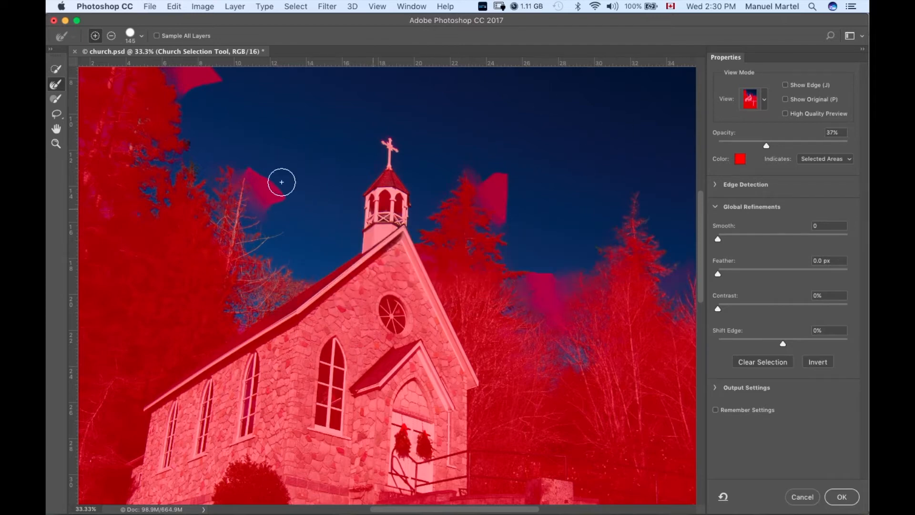
Subtract the stray sky patches beside the bare tree left of the church and between the trees to its right with a 184 px Brush
click(56, 99)
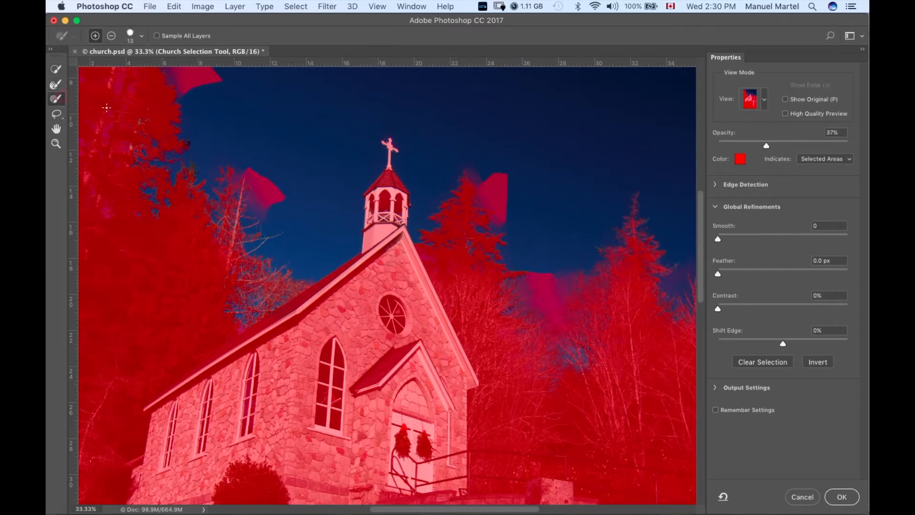
drag(274, 189, 324, 189)
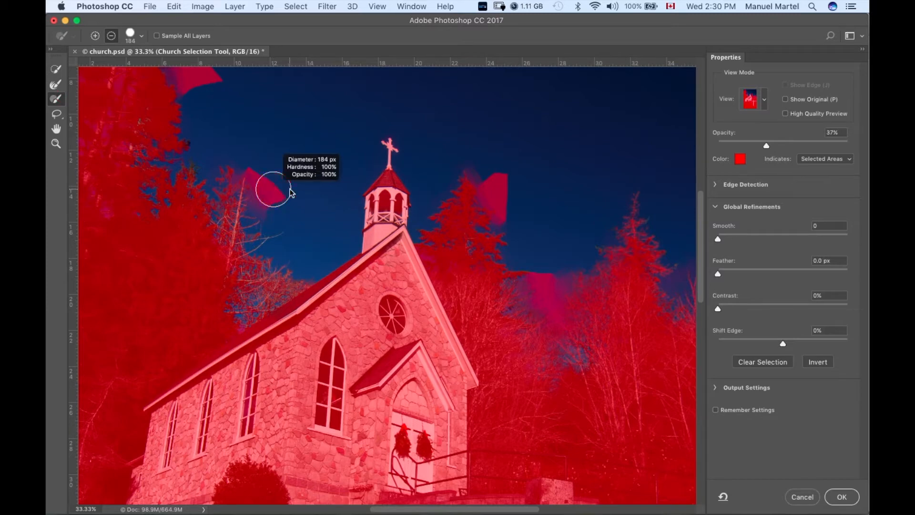
mouse_move(272, 179)
mouse_down()
mouse_move(274, 186)
mouse_move(261, 171)
mouse_move(257, 189)
mouse_move(252, 178)
mouse_up()
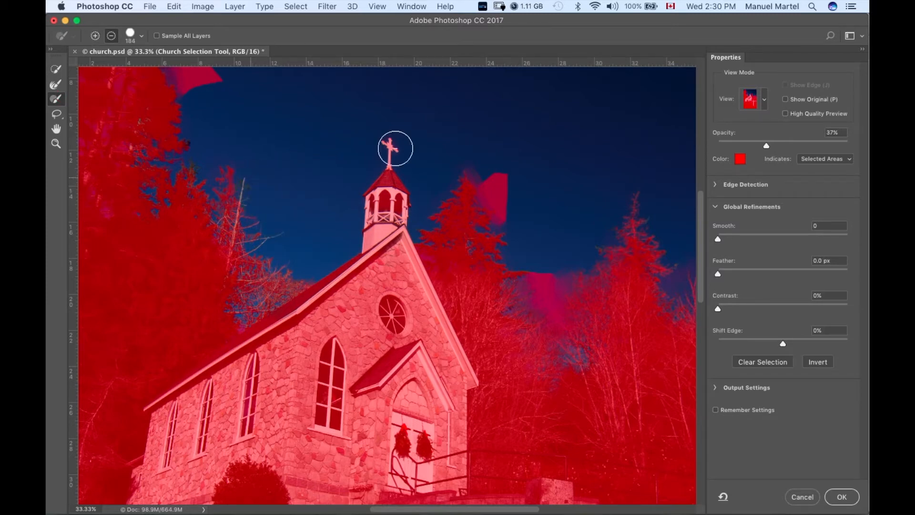
mouse_move(494, 203)
mouse_down()
mouse_move(537, 271)
mouse_move(558, 271)
mouse_move(541, 321)
mouse_move(570, 285)
mouse_move(516, 247)
mouse_move(545, 267)
mouse_move(508, 204)
mouse_move(466, 173)
mouse_move(486, 196)
mouse_move(545, 368)
mouse_move(578, 362)
mouse_move(578, 229)
mouse_up()
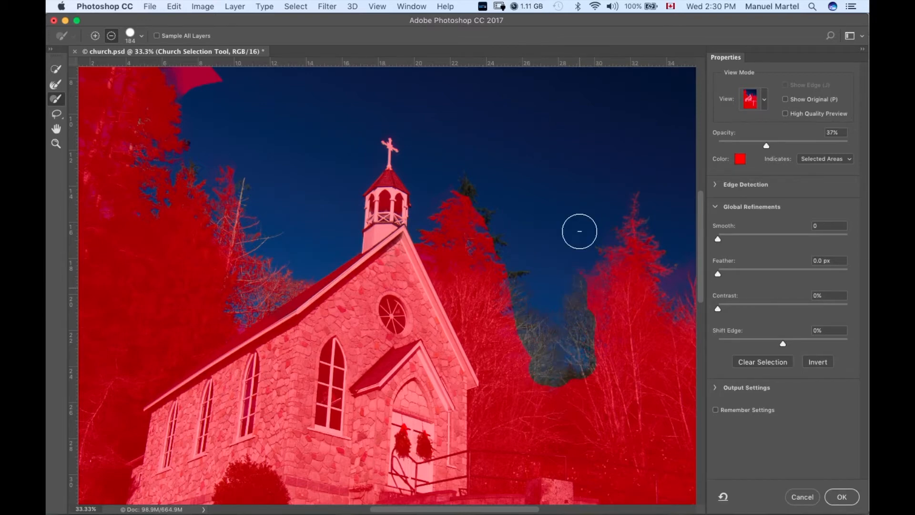
Refine the cut-away edges of the evergreen and bare trees right of the church with the 145 px Refine Edge Brush
click(56, 85)
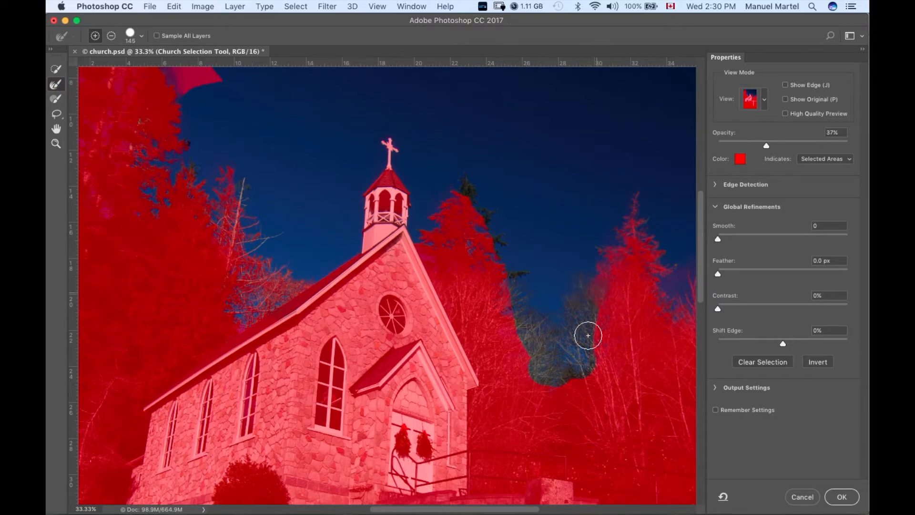
drag(543, 341, 530, 346)
mouse_move(593, 364)
mouse_down()
mouse_move(562, 373)
mouse_move(534, 361)
mouse_up()
drag(534, 330, 466, 187)
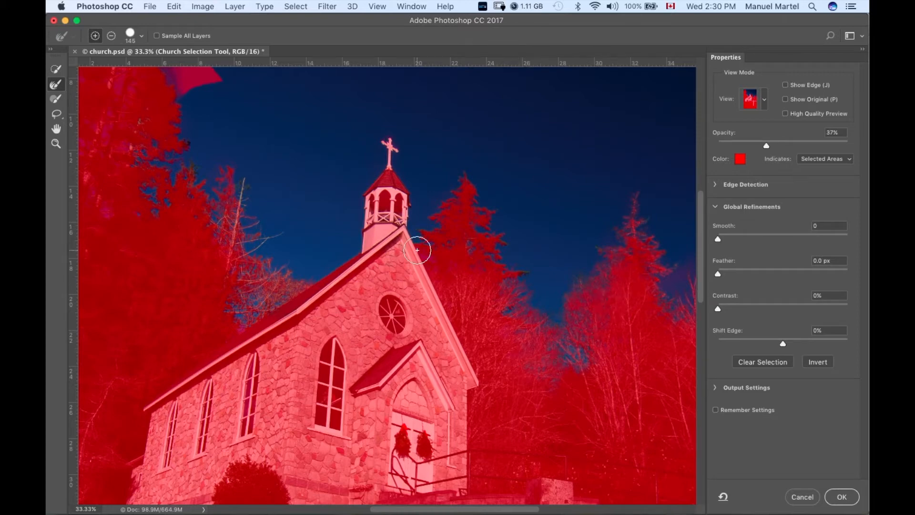
Subtract the stray sky patch and surrounding sky around the tall tree at the photo's upper left with the 184 px Brush
drag(254, 252, 391, 363)
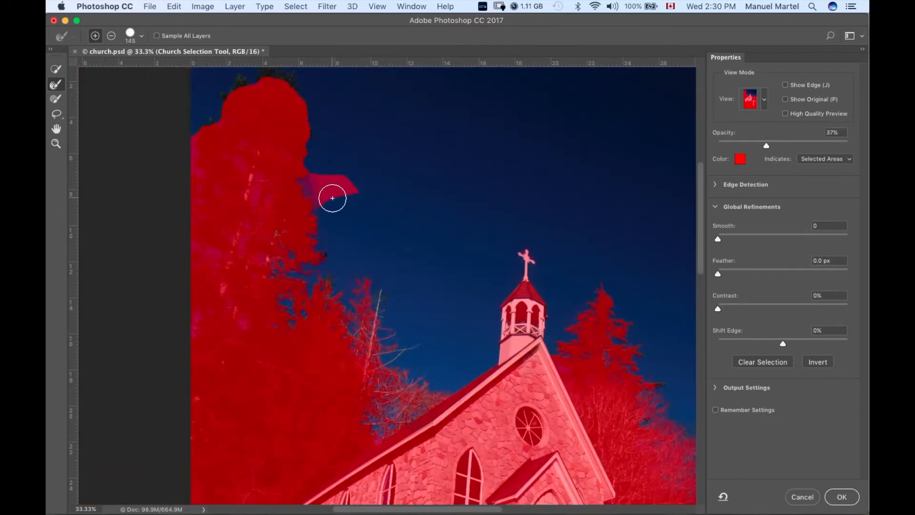
drag(332, 198, 344, 277)
click(52, 99)
key(alt)
mouse_move(201, 216)
mouse_down()
mouse_move(202, 245)
mouse_move(229, 188)
mouse_move(321, 182)
mouse_move(321, 247)
mouse_move(355, 265)
mouse_move(333, 280)
mouse_move(360, 299)
mouse_up()
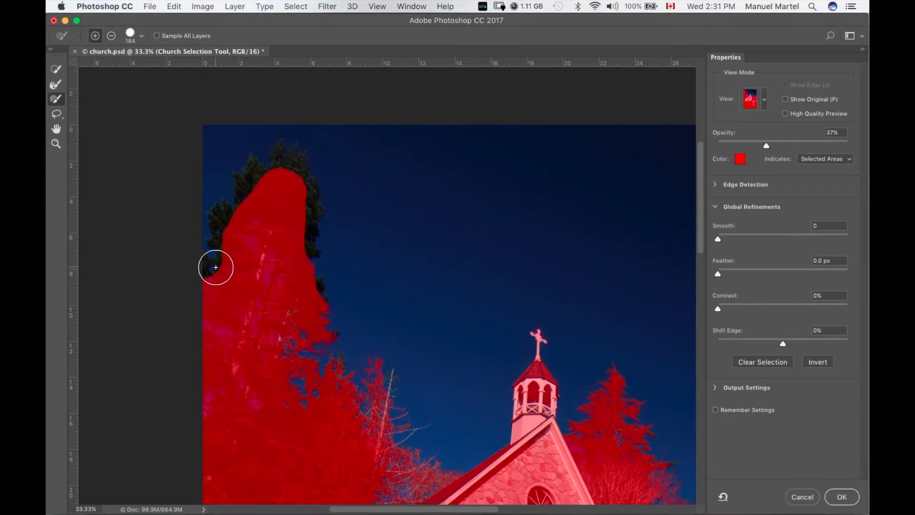
Refine the outline and inner branch gaps of the tall upper-left tree with the 145 px Refine Edge Brush
click(56, 84)
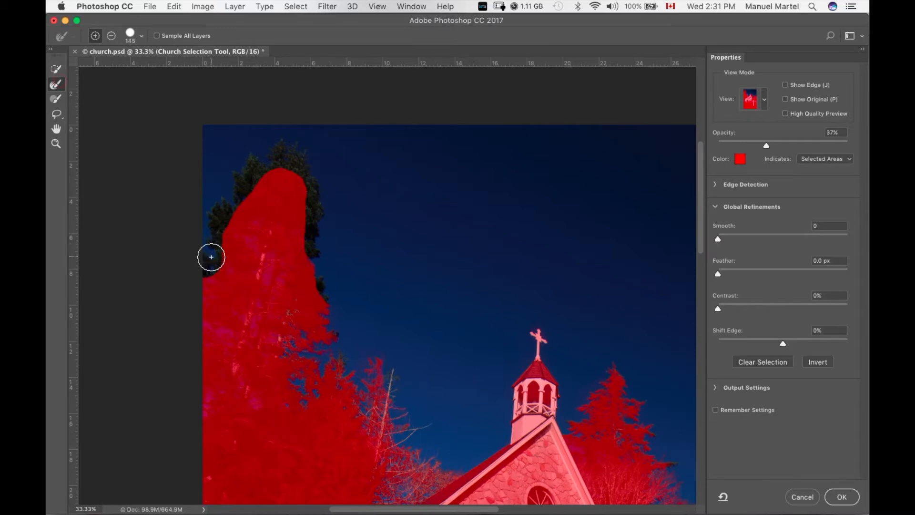
mouse_move(225, 207)
mouse_down()
mouse_move(262, 160)
mouse_move(317, 183)
mouse_move(319, 250)
mouse_move(318, 203)
mouse_move(285, 144)
mouse_move(314, 248)
mouse_move(289, 166)
mouse_up()
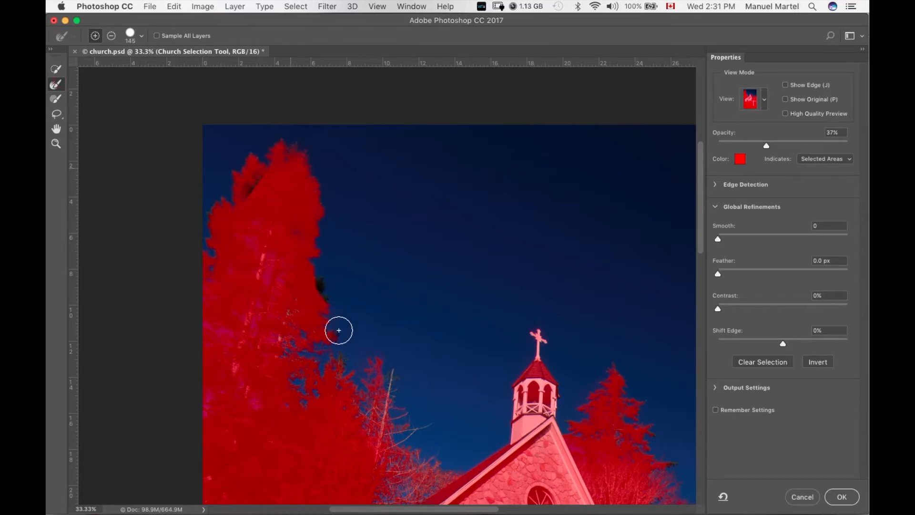
mouse_move(249, 220)
mouse_down()
mouse_move(310, 311)
mouse_move(239, 333)
mouse_move(237, 360)
mouse_move(254, 336)
mouse_up()
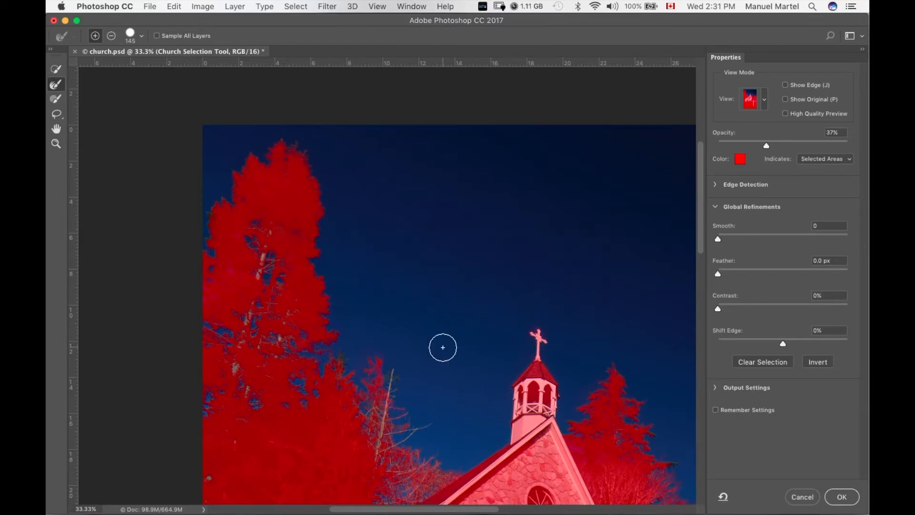
Preview the whole selection as Marching Ants, accept the refinement, and turn it into a layer mask on the Church Selection Tool layer
key(super+minus)
key(super+minus)
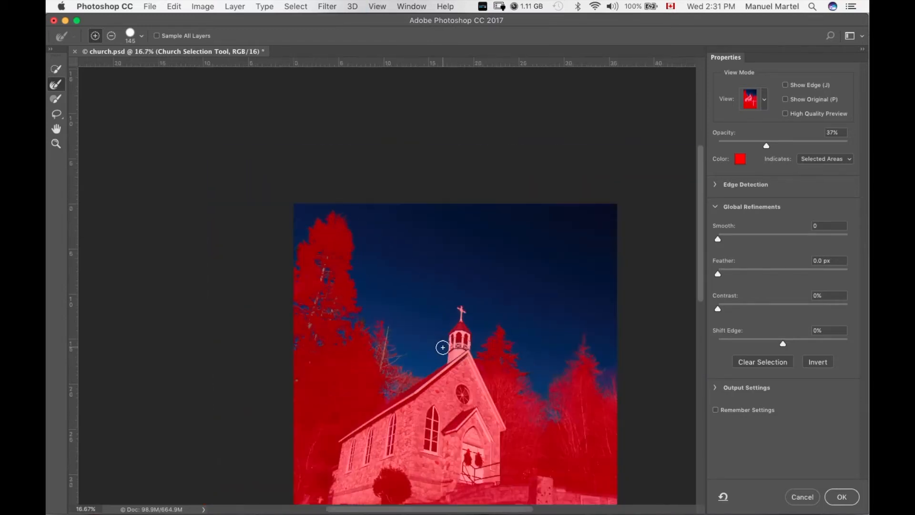
key(super+minus)
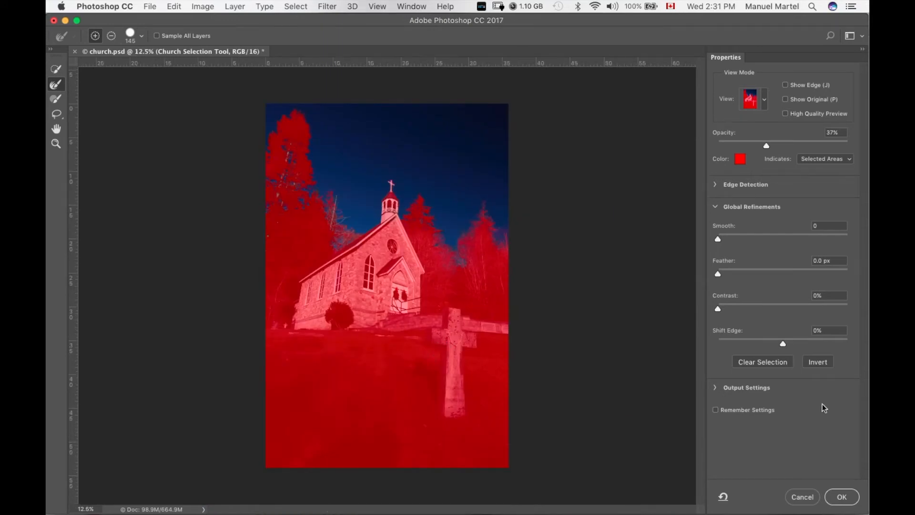
click(764, 101)
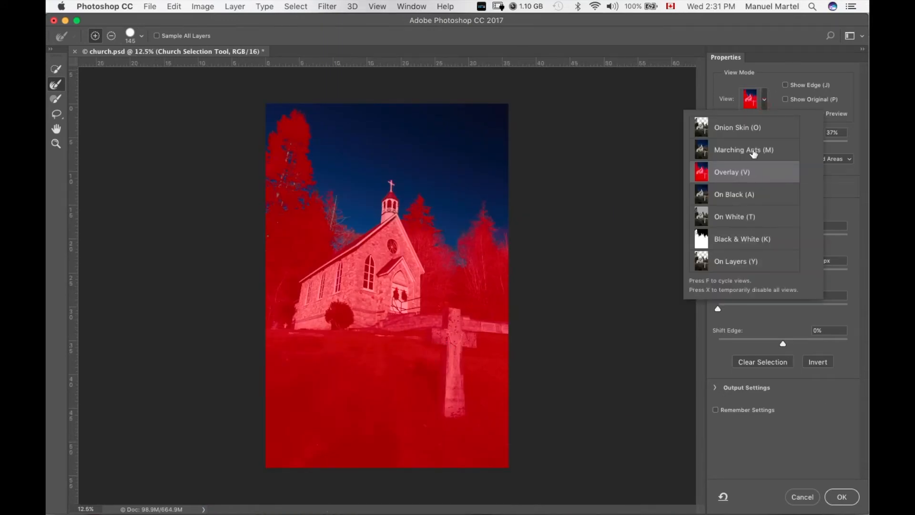
click(752, 150)
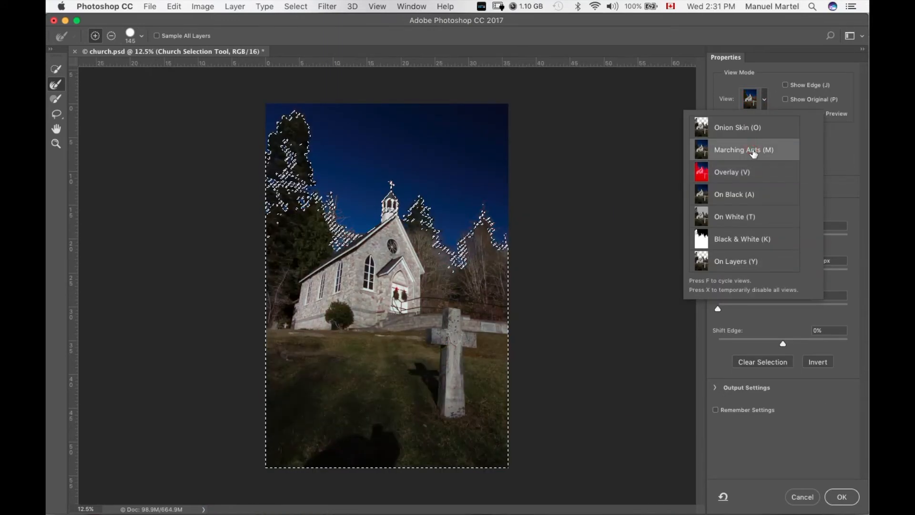
click(843, 503)
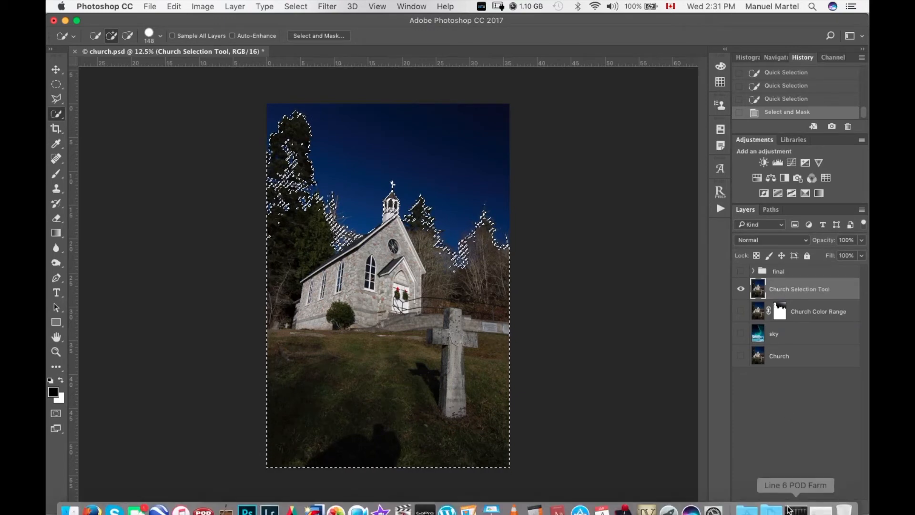
click(786, 507)
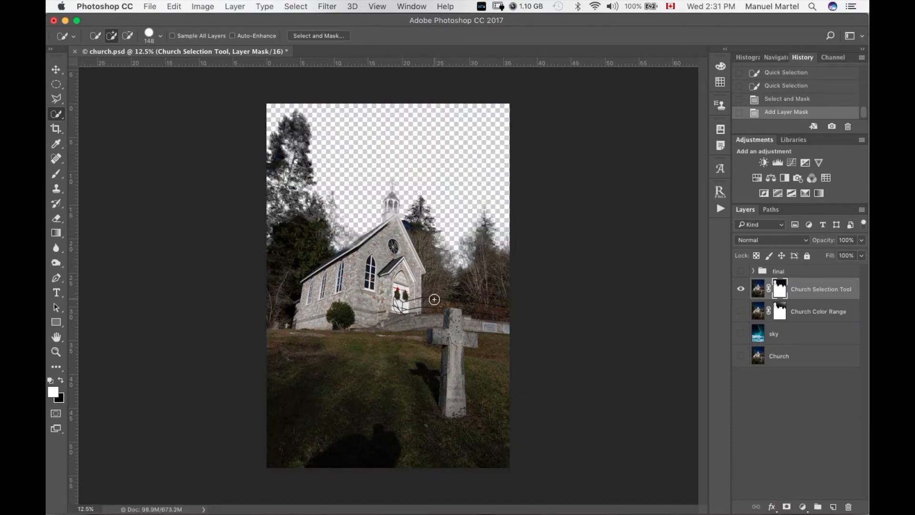
Compare the Church Selection Tool cutout with the Church Color Range cutout around the roof and trees by toggling layer visibility
key(super+equal)
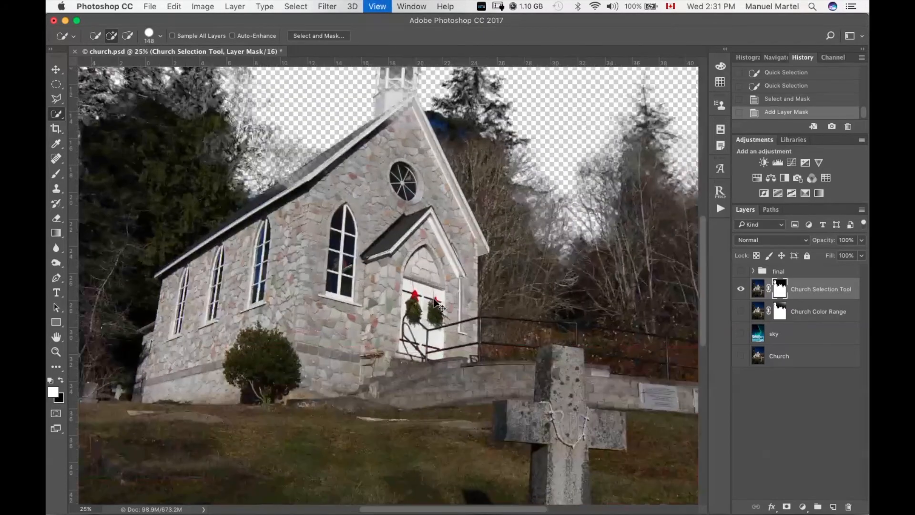
key(super+equal)
key(super+equal)
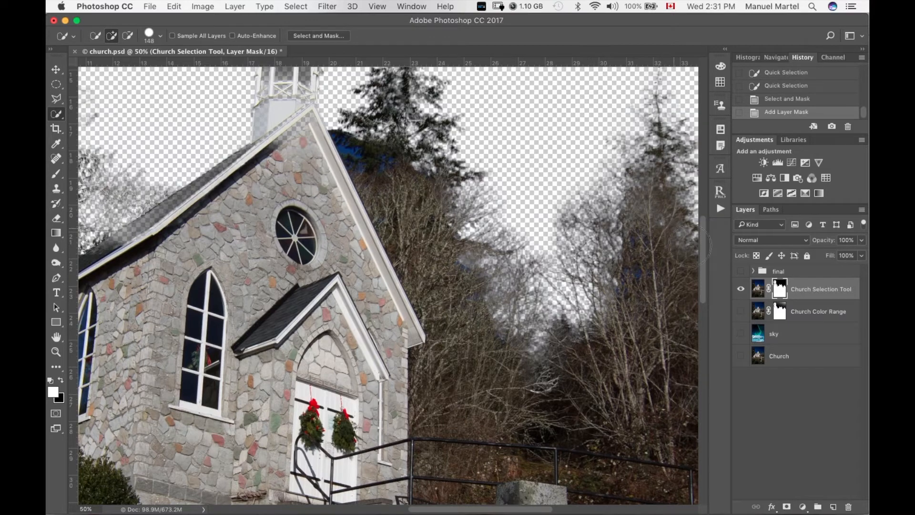
click(740, 311)
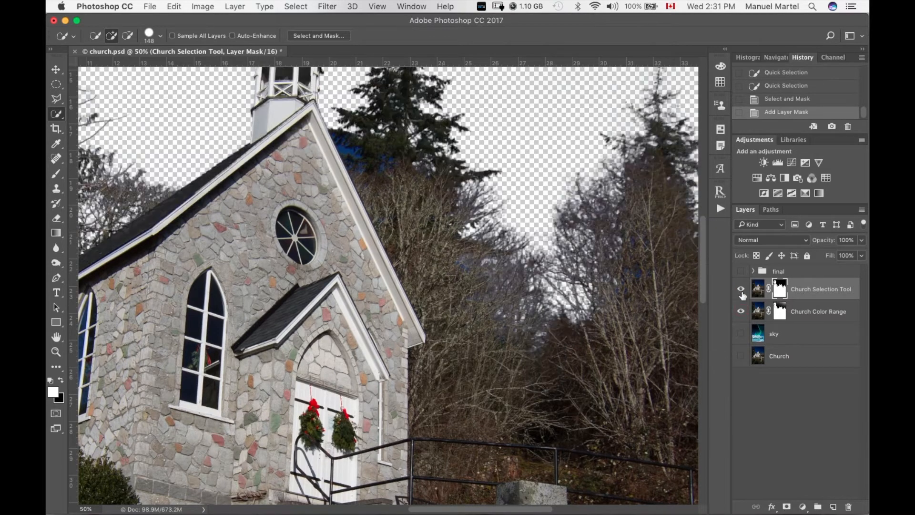
click(742, 293)
click(741, 289)
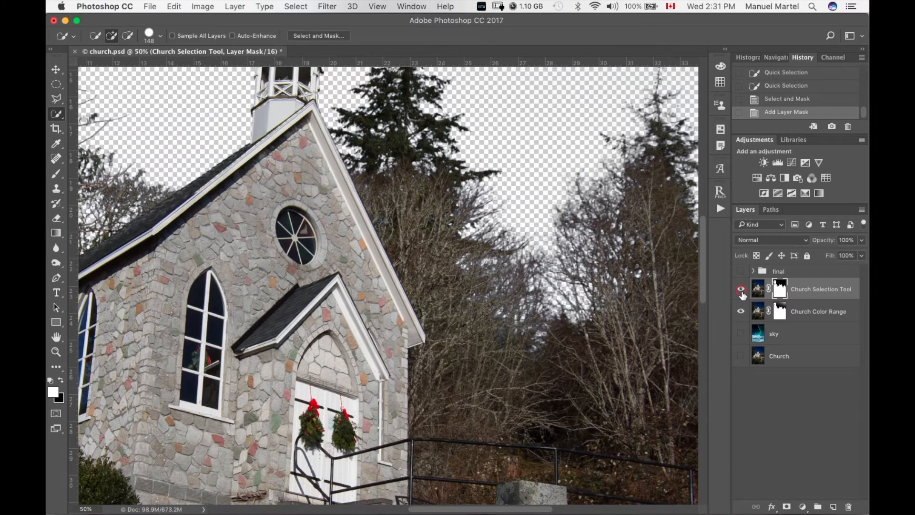
click(741, 311)
click(741, 312)
Paint white on the Church Selection Tool mask with a 70 px Brush over the semi-transparent patch in the evergreen left of the church
drag(507, 220, 645, 359)
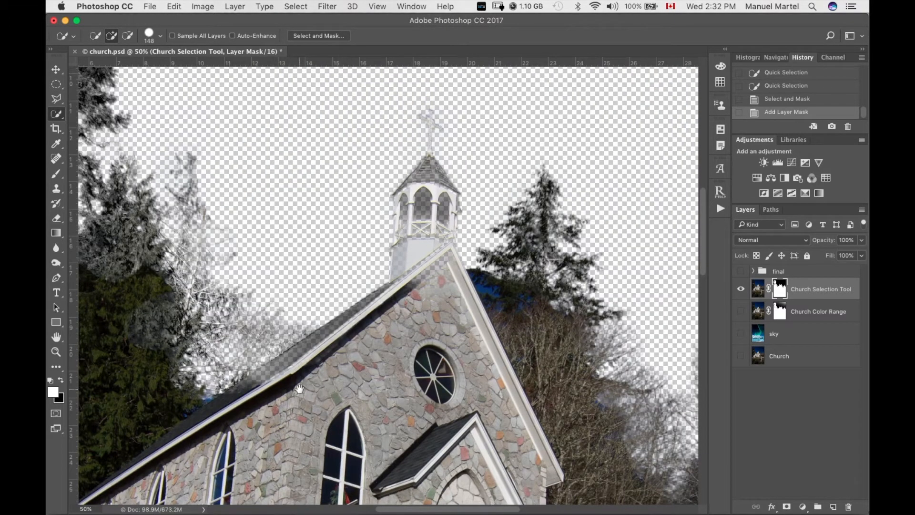
drag(318, 368, 452, 477)
drag(358, 203, 347, 323)
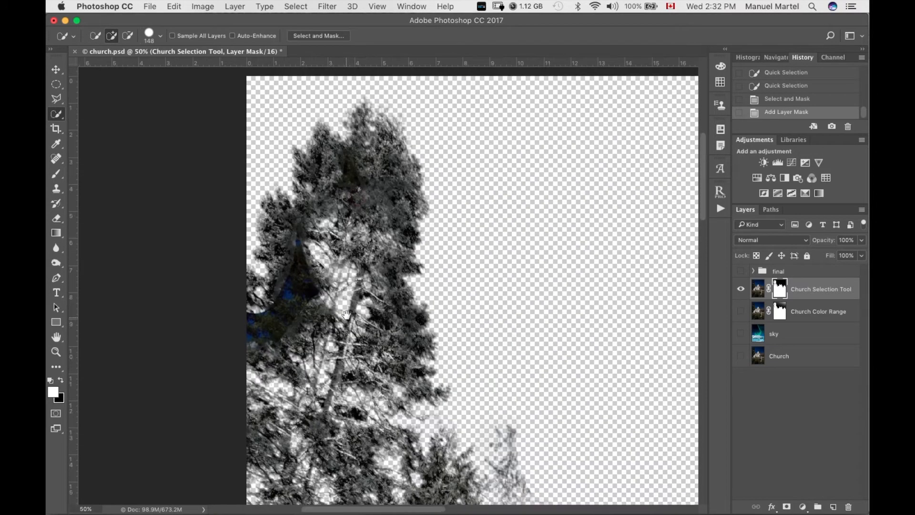
drag(456, 418, 436, 199)
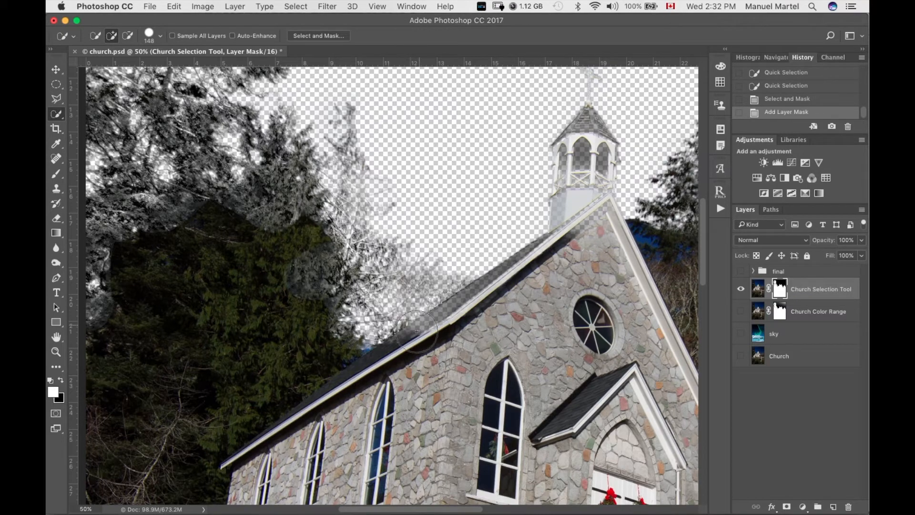
key(b)
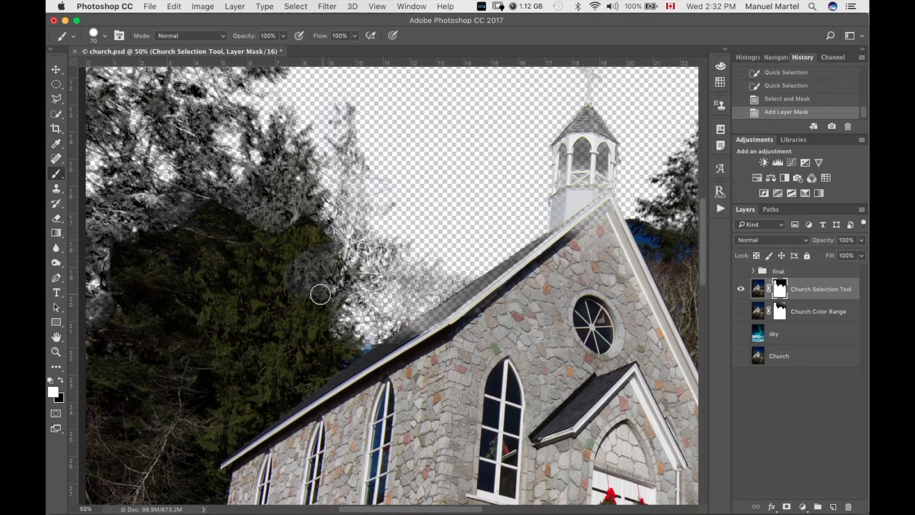
scroll(318, 284, up, 10)
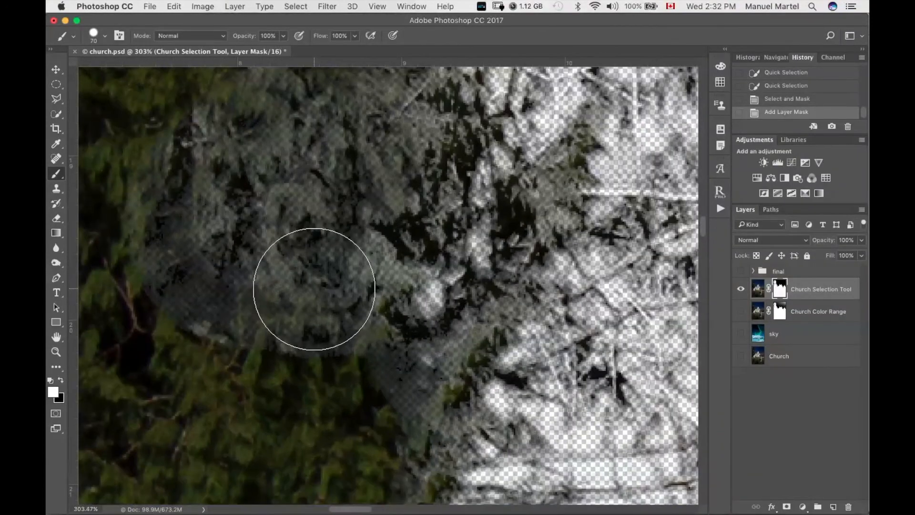
drag(302, 248, 261, 255)
mouse_move(162, 287)
mouse_down()
mouse_move(142, 208)
mouse_move(191, 347)
mouse_move(168, 172)
mouse_move(256, 339)
mouse_move(254, 155)
mouse_move(324, 288)
mouse_move(338, 244)
mouse_move(334, 340)
mouse_move(344, 270)
mouse_move(386, 327)
mouse_move(412, 393)
mouse_move(434, 384)
mouse_move(393, 422)
mouse_move(219, 335)
mouse_up()
Restore the semi-transparent church roof up to the steeple base by painting white on the mask with a 28 px Brush
key(space)
mouse_move(403, 332)
mouse_down()
mouse_move(402, 312)
mouse_move(169, 131)
mouse_up()
mouse_move(425, 329)
mouse_down()
mouse_move(324, 230)
mouse_move(241, 281)
mouse_up()
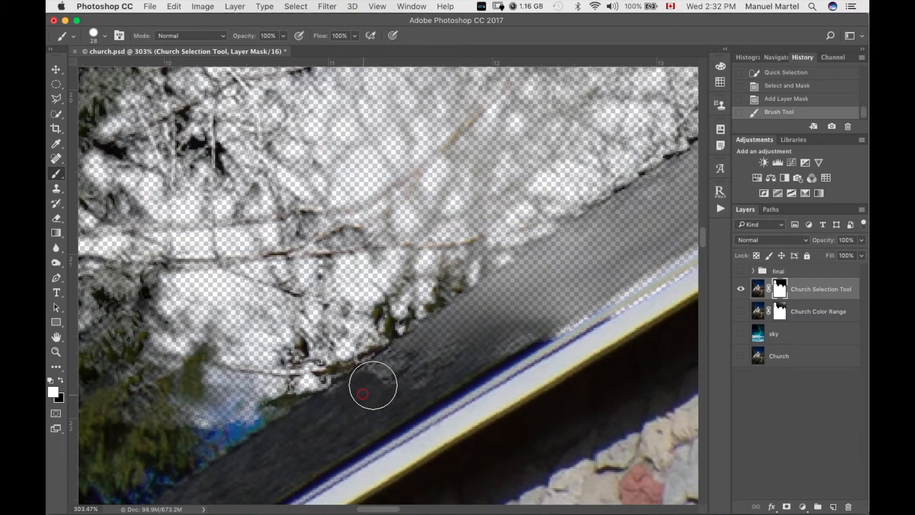
mouse_move(391, 371)
mouse_down()
mouse_move(621, 218)
mouse_move(483, 338)
mouse_move(469, 370)
mouse_move(562, 321)
mouse_move(550, 341)
mouse_move(675, 264)
mouse_move(451, 327)
mouse_move(482, 307)
mouse_up()
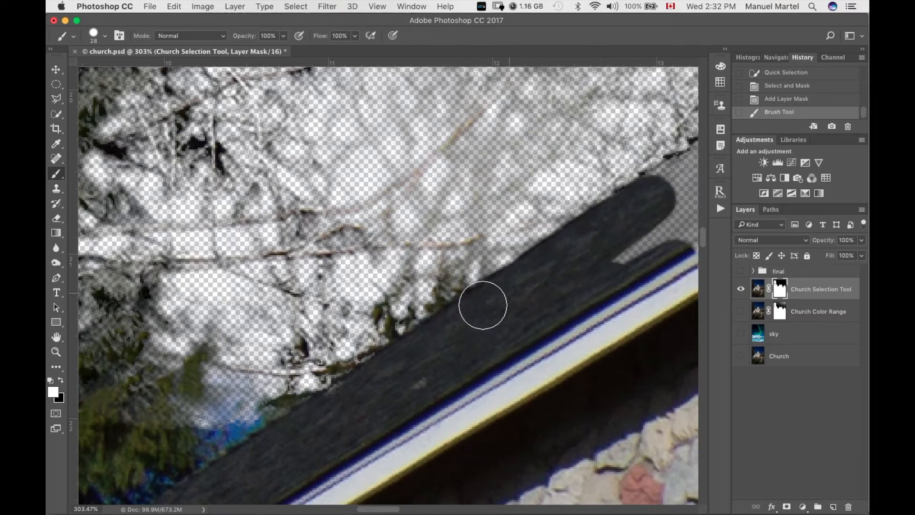
drag(616, 241, 387, 367)
mouse_move(431, 340)
mouse_down()
mouse_move(562, 239)
mouse_move(363, 431)
mouse_move(469, 403)
mouse_move(617, 230)
mouse_move(649, 238)
mouse_move(629, 206)
mouse_move(453, 343)
mouse_move(378, 353)
mouse_up()
mouse_move(413, 327)
mouse_down()
mouse_move(523, 259)
mouse_move(420, 319)
mouse_move(430, 367)
mouse_move(512, 288)
mouse_move(500, 269)
mouse_move(507, 260)
mouse_move(634, 174)
mouse_move(660, 170)
mouse_move(485, 344)
mouse_move(517, 311)
mouse_up()
drag(531, 268, 384, 356)
drag(579, 206, 484, 270)
mouse_move(443, 298)
mouse_down()
mouse_move(584, 193)
mouse_move(463, 278)
mouse_move(426, 331)
mouse_move(593, 213)
mouse_move(609, 177)
mouse_up()
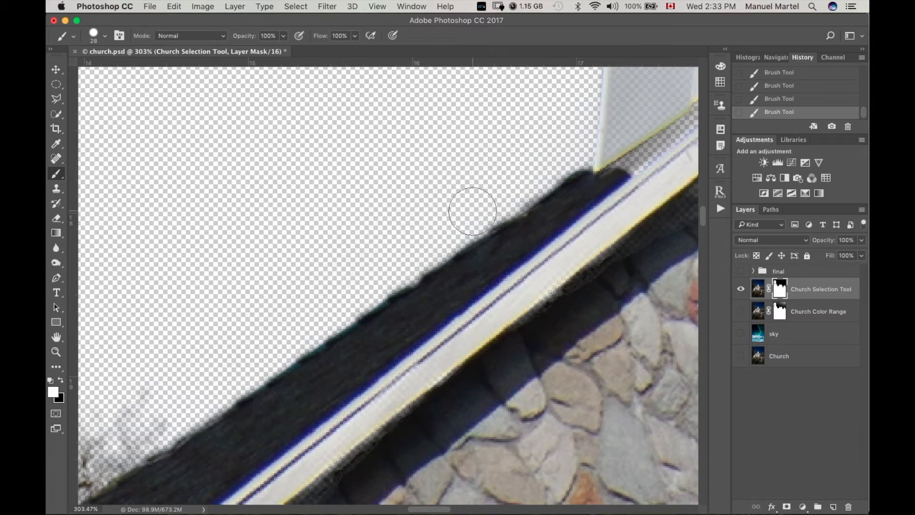
Restore the steeple from its base to its roof by painting white on the mask with an 85 px Brush
scroll(477, 207, down, 3)
scroll(478, 206, down, 5)
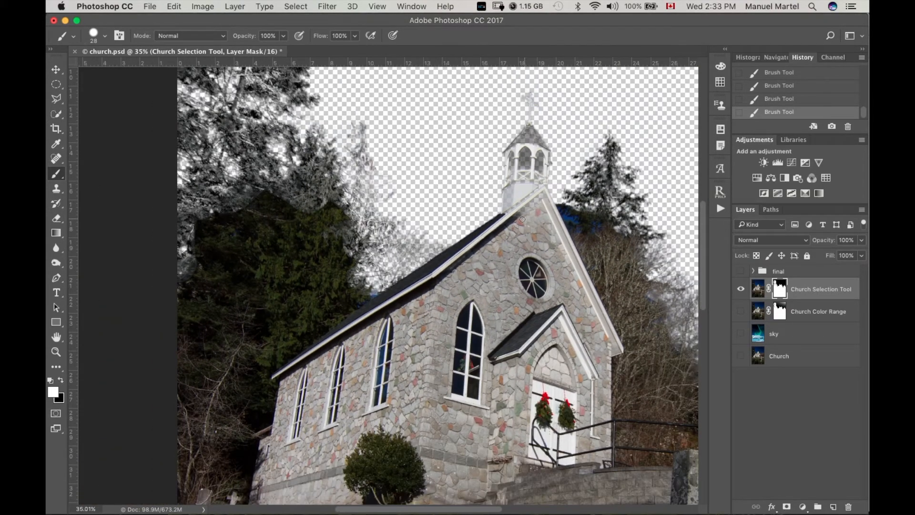
mouse_move(522, 219)
mouse_down()
mouse_move(510, 210)
mouse_move(515, 195)
mouse_up()
mouse_move(518, 163)
mouse_down()
mouse_move(517, 179)
mouse_move(525, 139)
mouse_up()
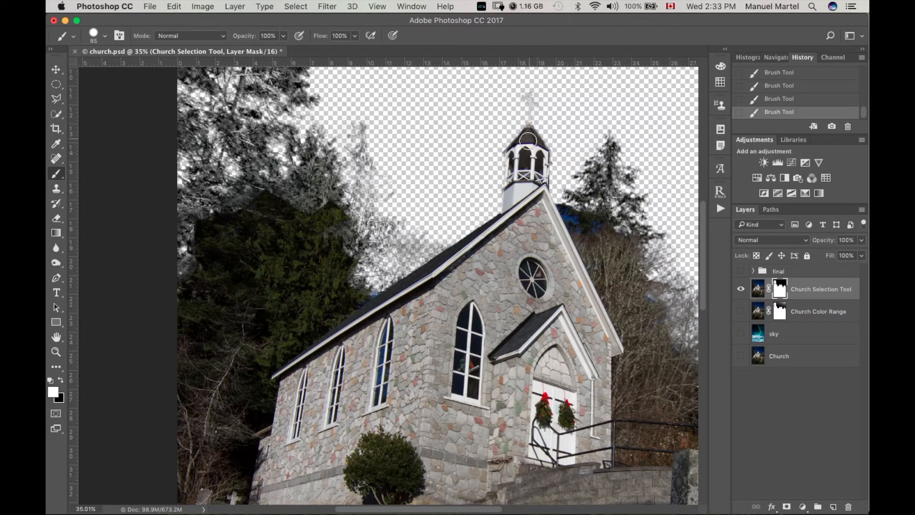
Restore the steeple's cross and roof tip by painting white on the mask with a 9 px Brush
scroll(481, 143, up, 10)
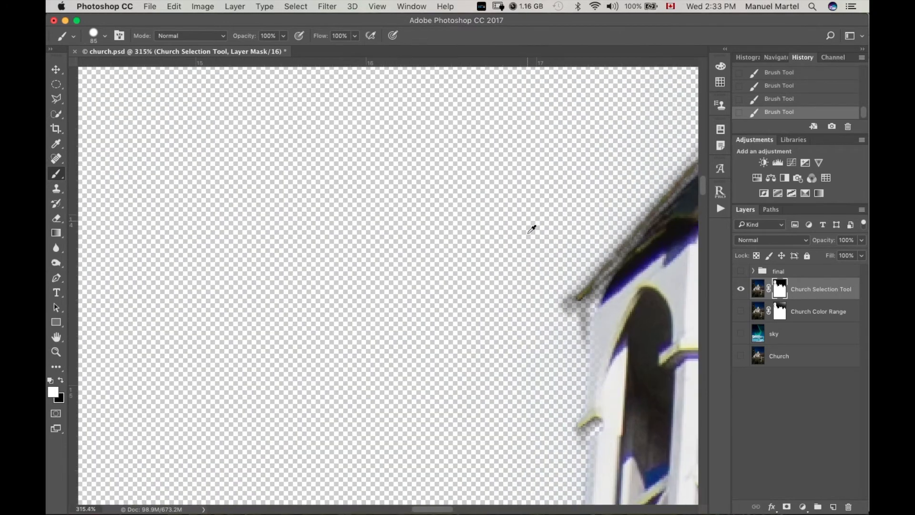
drag(564, 209, 276, 384)
drag(514, 145, 409, 240)
mouse_move(444, 187)
mouse_down()
mouse_move(402, 282)
mouse_move(383, 263)
mouse_move(347, 262)
mouse_up()
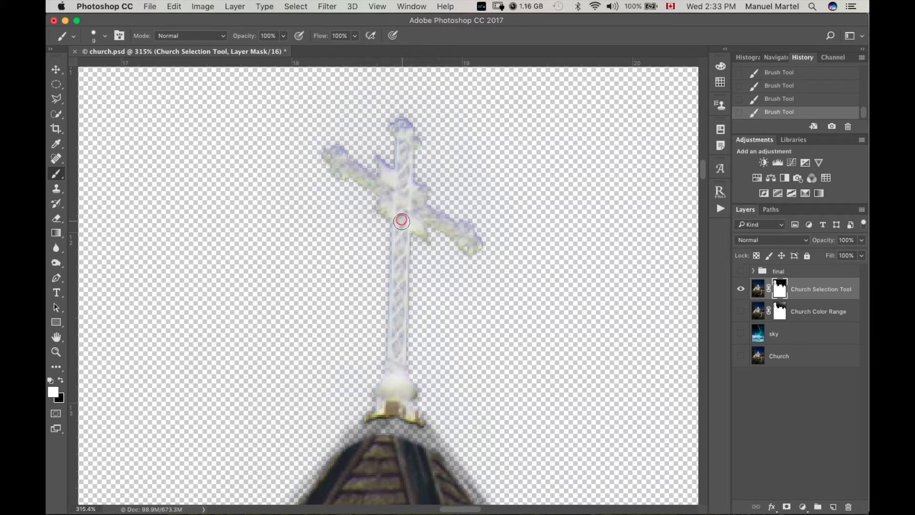
drag(401, 254, 398, 383)
mouse_move(411, 343)
mouse_down()
mouse_move(404, 127)
mouse_move(402, 214)
mouse_move(398, 183)
mouse_move(400, 202)
mouse_move(474, 239)
mouse_move(342, 162)
mouse_move(396, 199)
mouse_move(387, 203)
mouse_move(410, 194)
mouse_up()
mouse_move(386, 384)
mouse_down()
mouse_move(378, 419)
mouse_move(407, 414)
mouse_move(412, 438)
mouse_move(388, 429)
mouse_move(413, 433)
mouse_move(353, 450)
mouse_move(389, 389)
mouse_up()
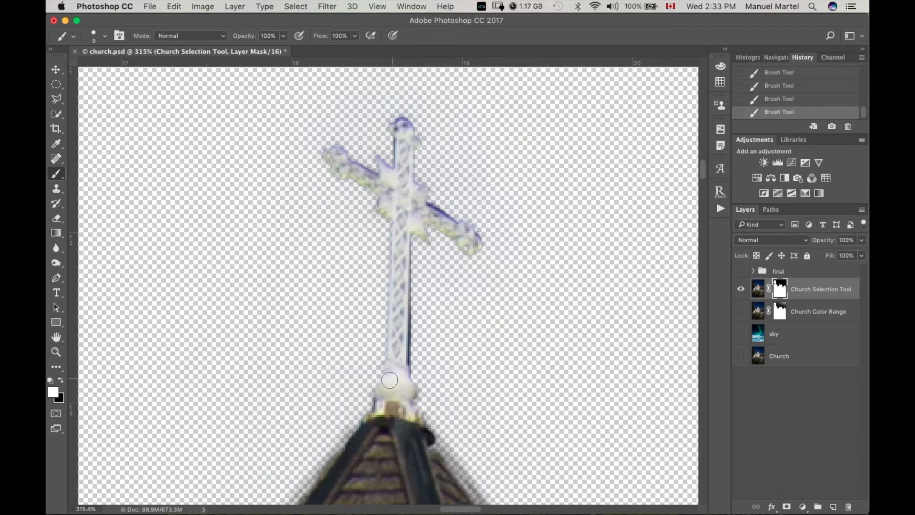
scroll(366, 306, down, 5)
scroll(368, 305, down, 12)
scroll(368, 305, down, 3)
scroll(553, 292, up, 5)
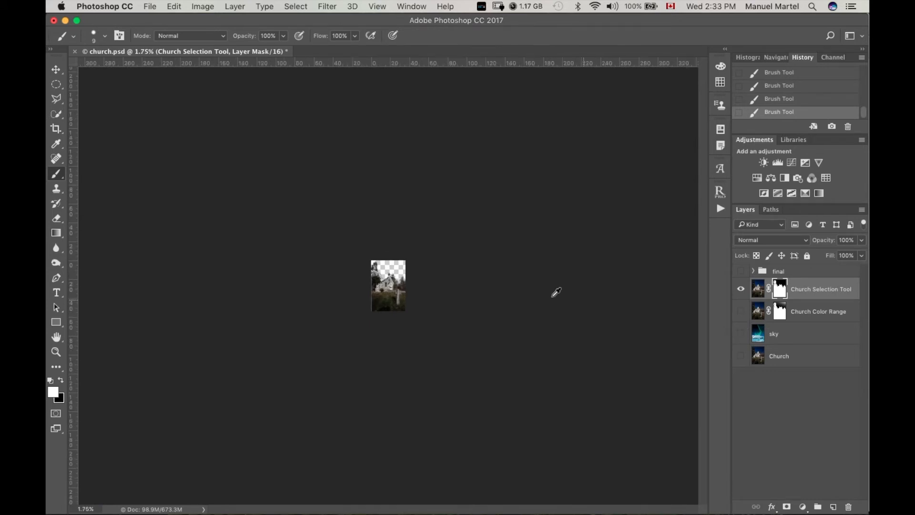
Show the sky layer beneath the masked Church Selection Tool layer
scroll(442, 293, up, 8)
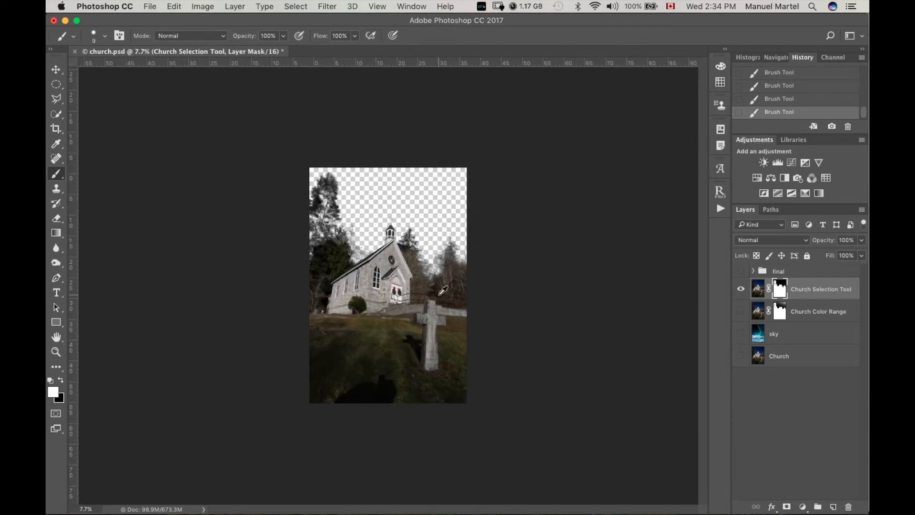
scroll(458, 291, down, 2)
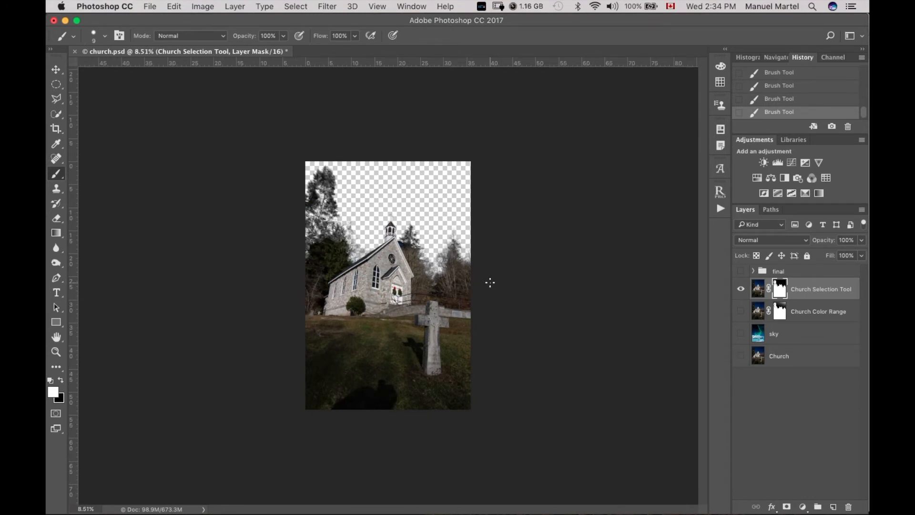
click(740, 334)
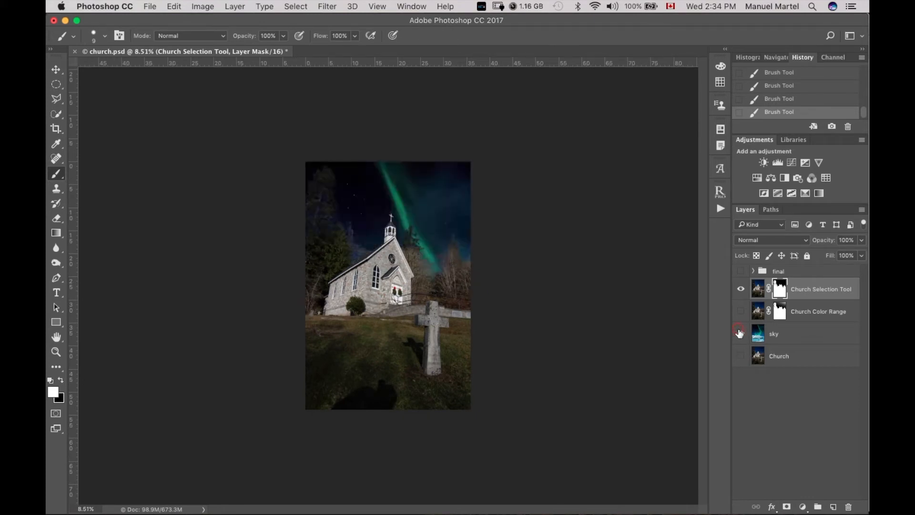
key(super+equal)
key(super+equal)
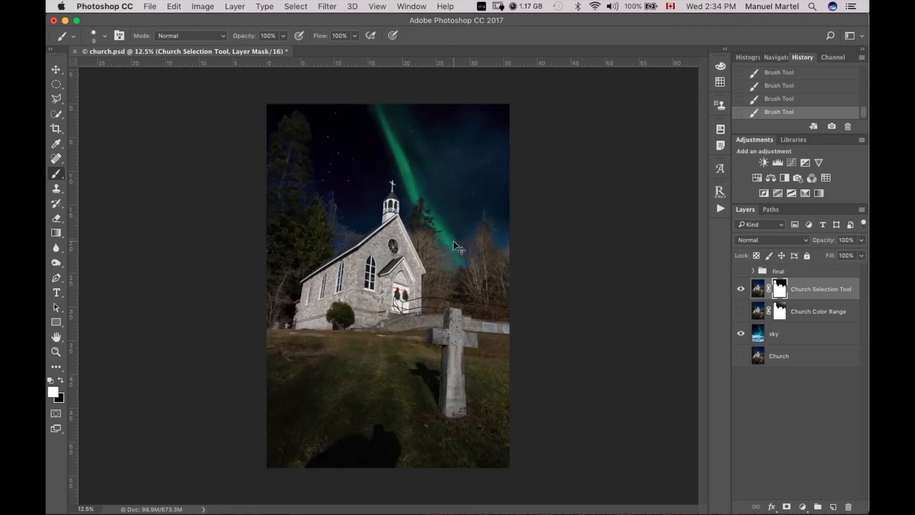
Compare the two masked church layers by toggling their visibility, leaving Church Color Range shown and Church Selection Tool hidden
click(741, 311)
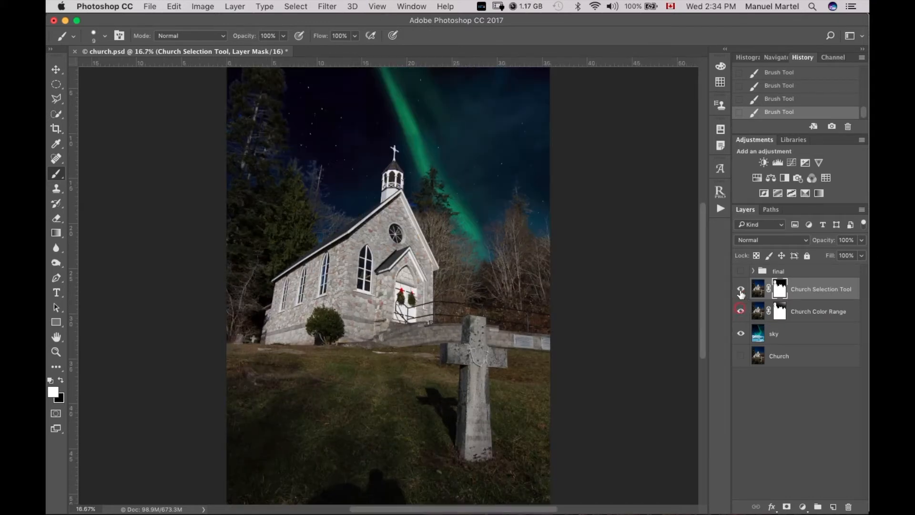
click(741, 290)
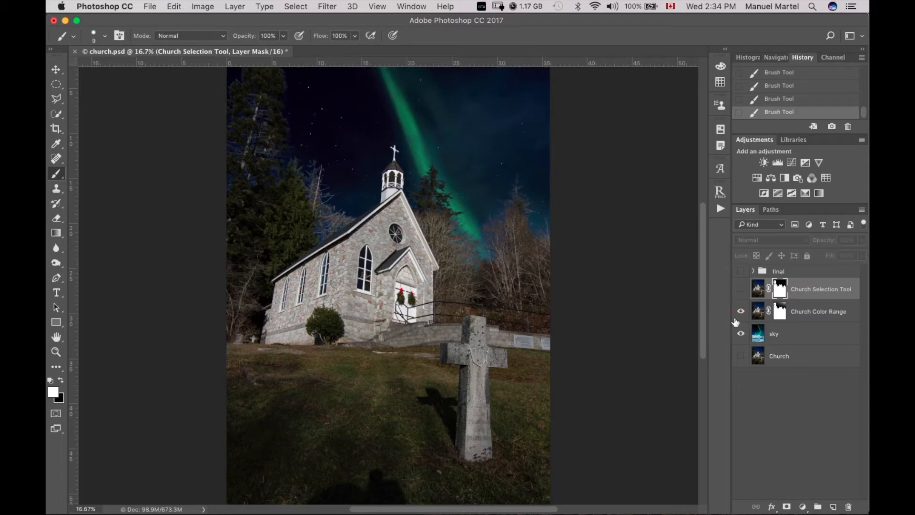
click(743, 288)
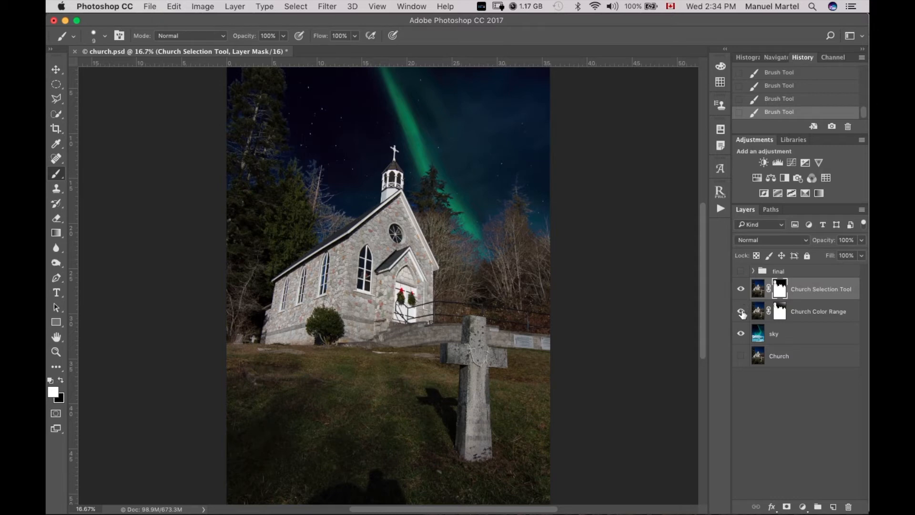
click(742, 312)
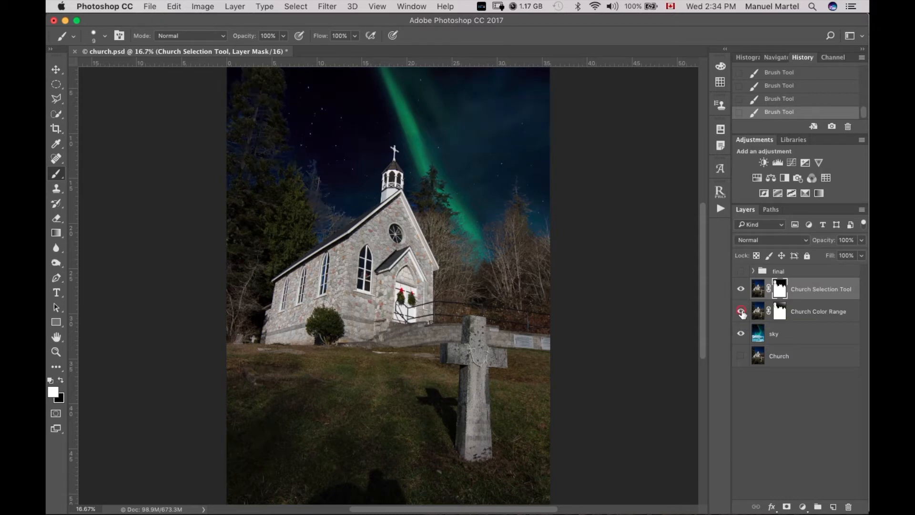
click(741, 311)
click(741, 289)
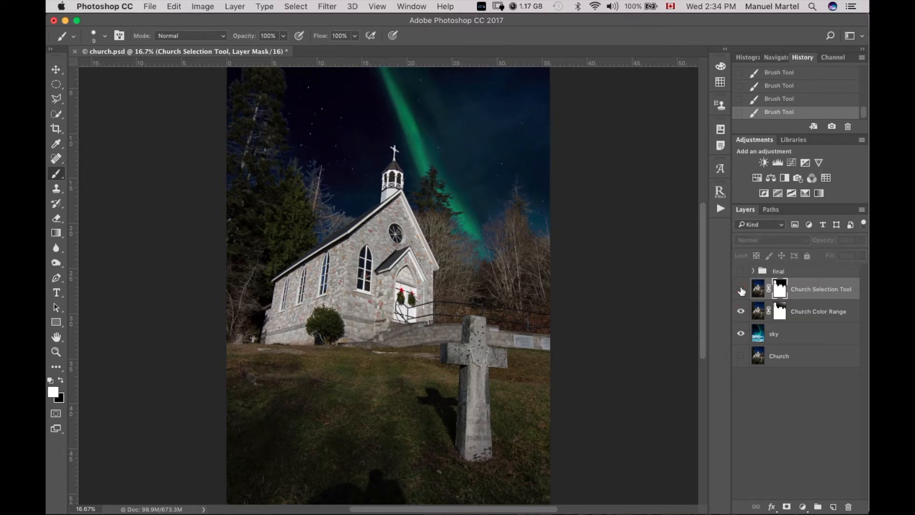
Examine the tall evergreen's edges on the Church Color Range layer, with the sky layer hidden and shown again
click(807, 319)
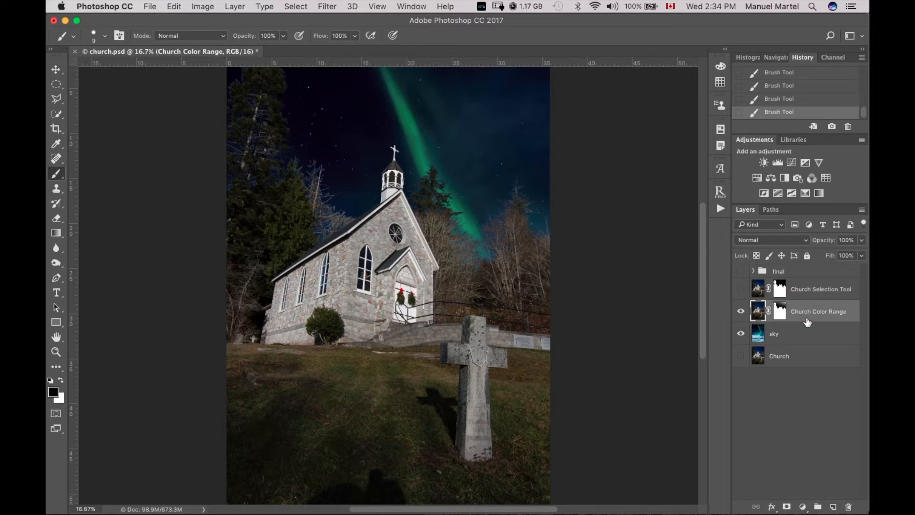
drag(422, 282, 491, 405)
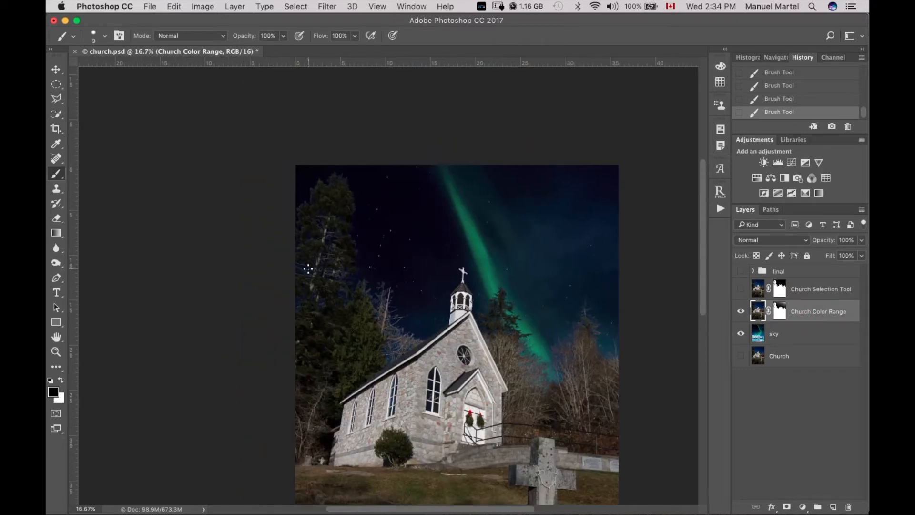
key(super+equal)
key(super+equal)
key(super+equal)
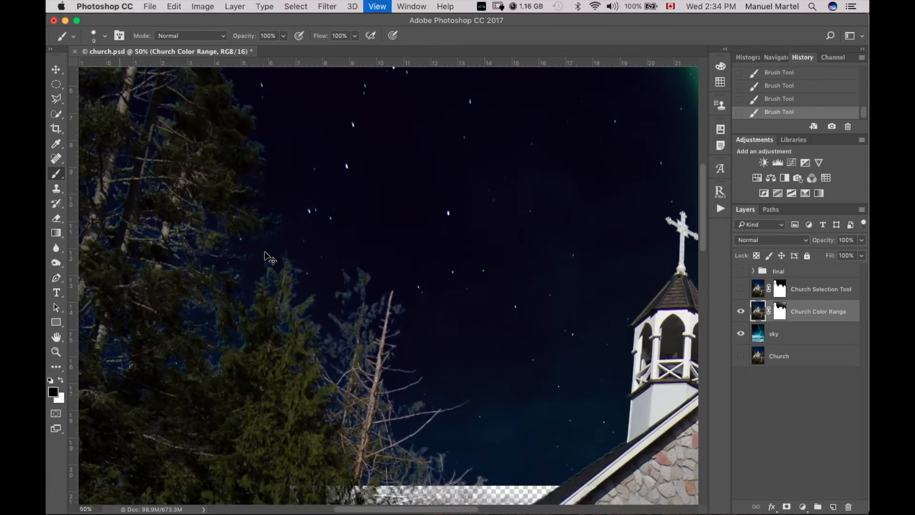
drag(259, 253, 368, 448)
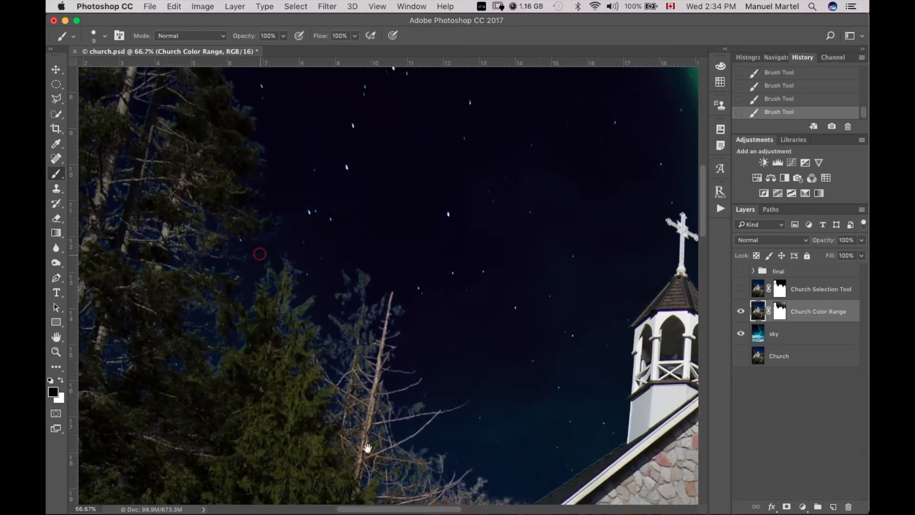
drag(241, 171, 343, 381)
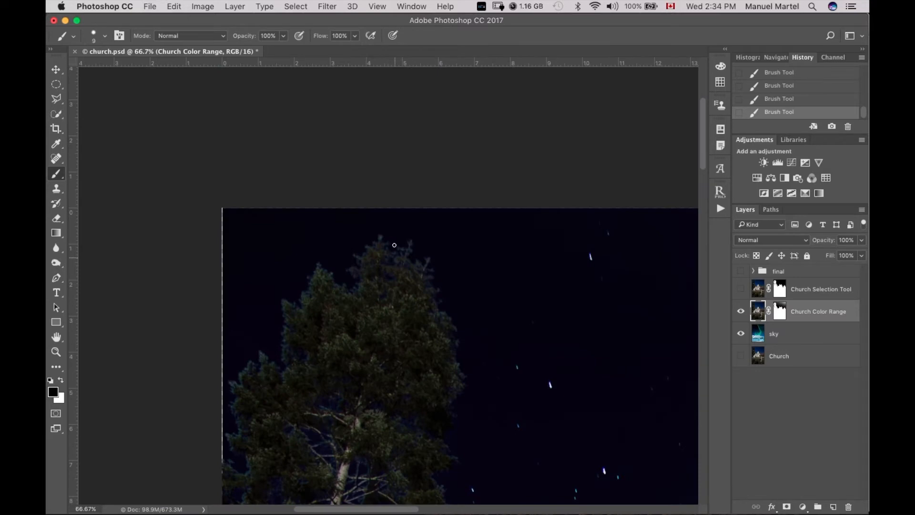
drag(277, 457, 277, 349)
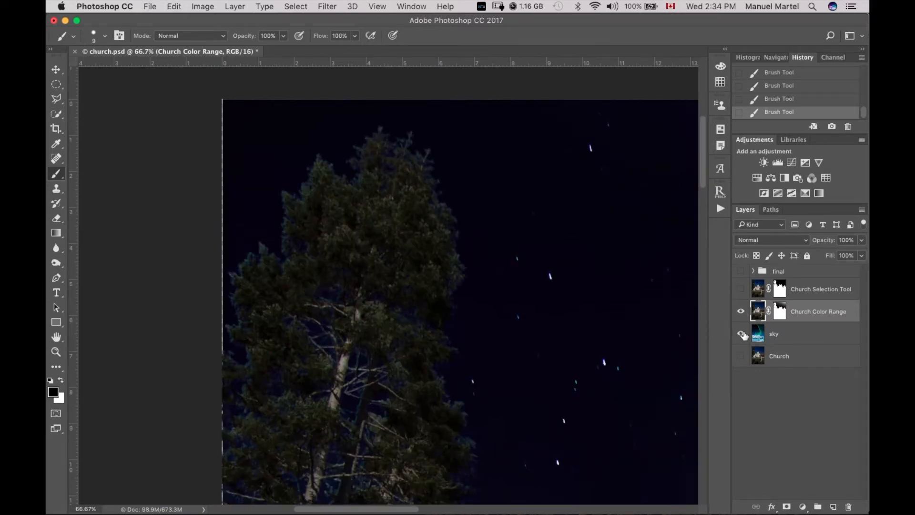
click(741, 334)
click(741, 334)
Target the Church Color Range layer mask and outline the upper edge of the tall evergreen with a freehand Polygonal Lasso selection
click(781, 317)
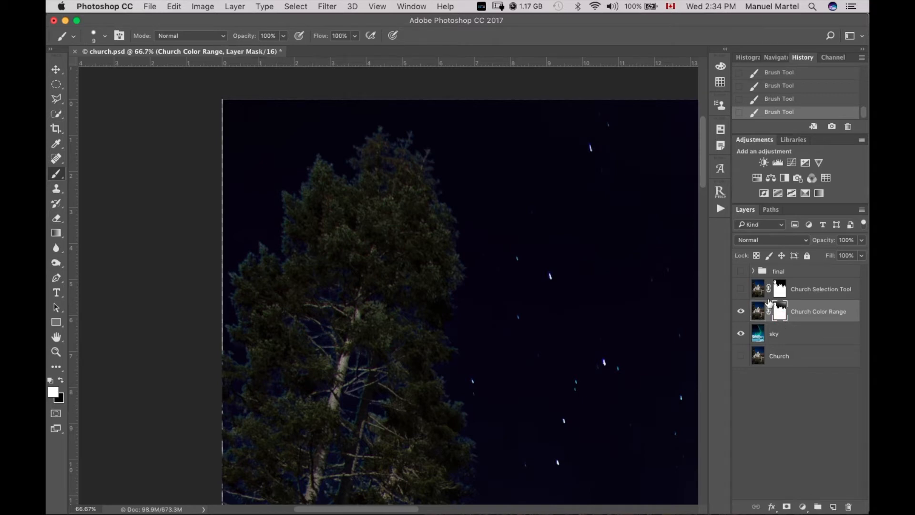
click(56, 99)
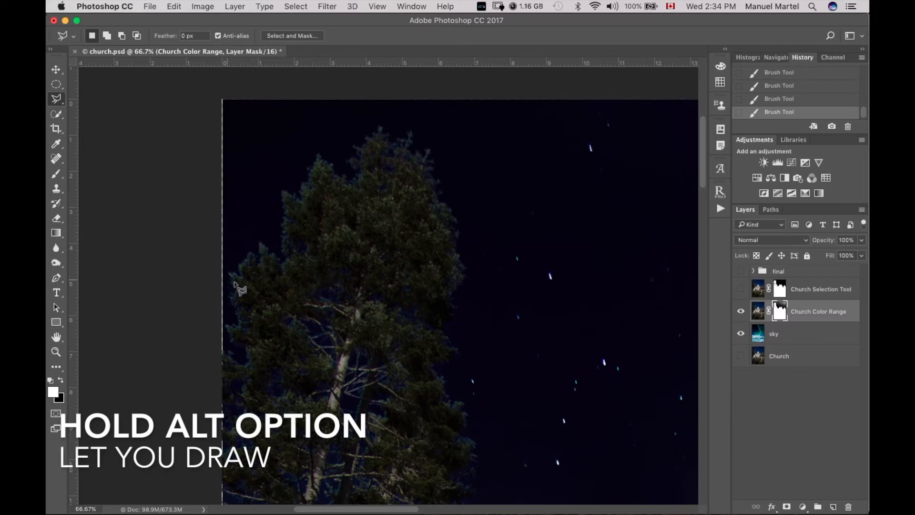
mouse_move(229, 288)
mouse_down()
mouse_move(262, 232)
mouse_move(277, 242)
mouse_move(272, 188)
mouse_move(304, 172)
mouse_move(314, 146)
mouse_move(343, 156)
mouse_move(376, 118)
mouse_move(417, 140)
mouse_move(433, 133)
mouse_move(479, 266)
mouse_move(462, 296)
mouse_move(430, 197)
mouse_move(408, 173)
mouse_move(361, 186)
mouse_move(317, 181)
mouse_move(293, 213)
mouse_move(294, 227)
mouse_move(308, 230)
mouse_move(307, 253)
mouse_move(290, 269)
mouse_move(267, 259)
mouse_move(242, 275)
mouse_move(258, 352)
mouse_move(258, 369)
mouse_move(244, 378)
mouse_move(223, 356)
mouse_move(226, 282)
mouse_up()
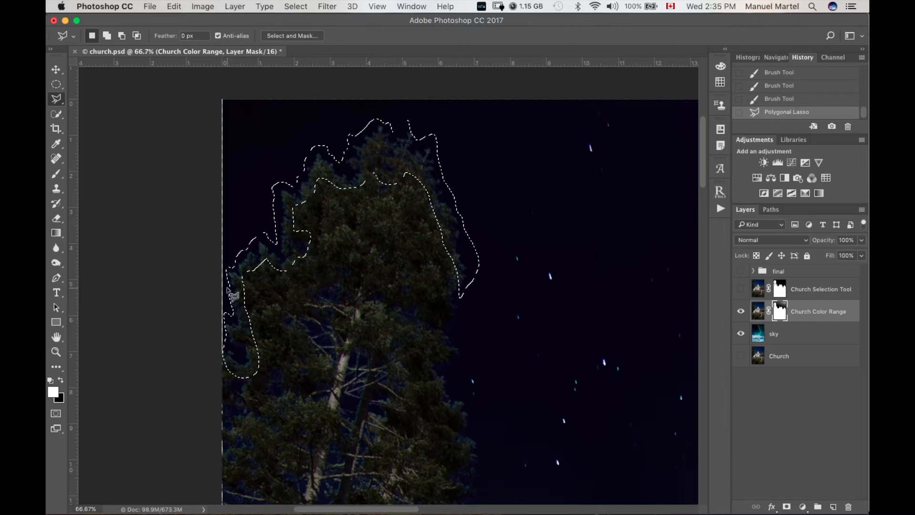
Apply a Gaussian Blur with a 2.0 px radius to the selected evergreen edge on the mask
click(327, 6)
mouse_move(341, 147)
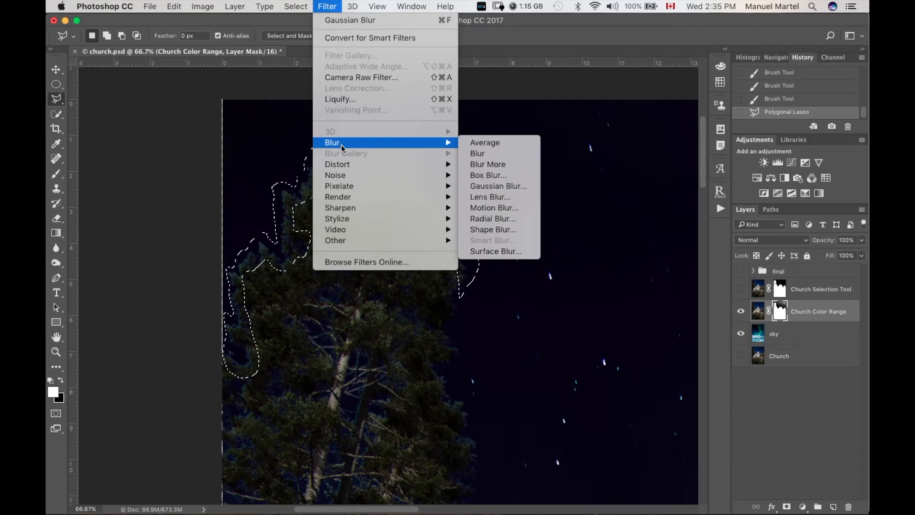
click(484, 186)
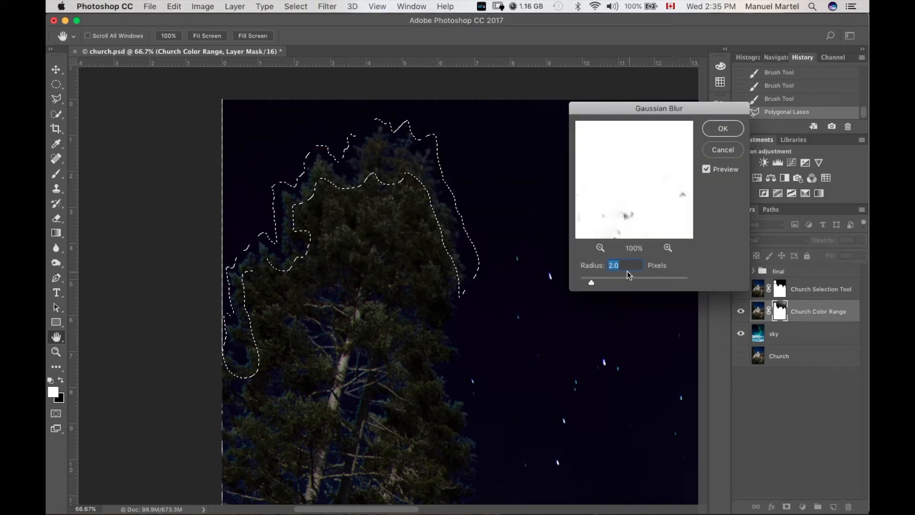
click(737, 129)
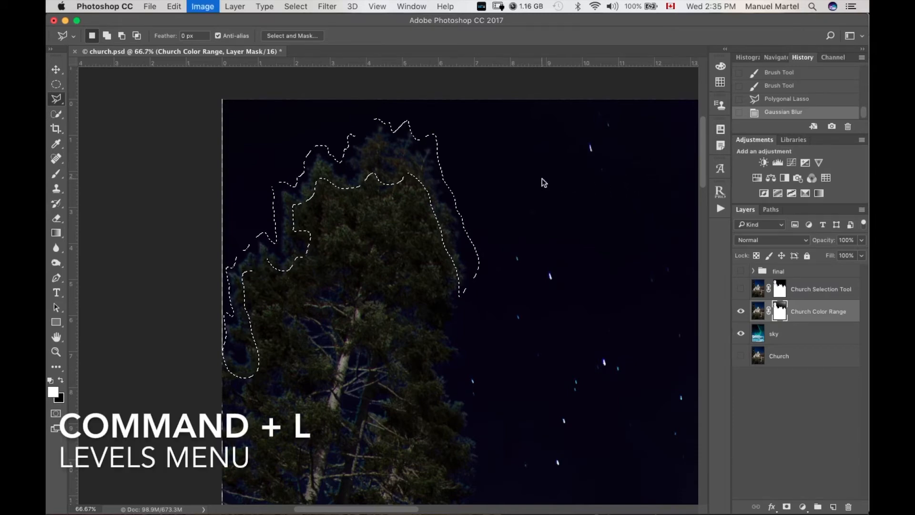
Tighten the blurred evergreen edge on the mask using Levels with a black input level of 113, and deselect
key(super+l)
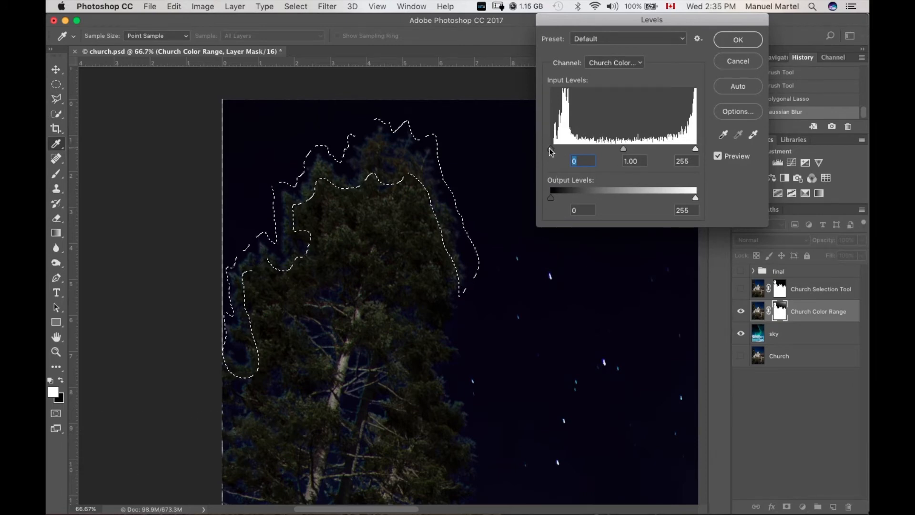
drag(551, 151, 629, 144)
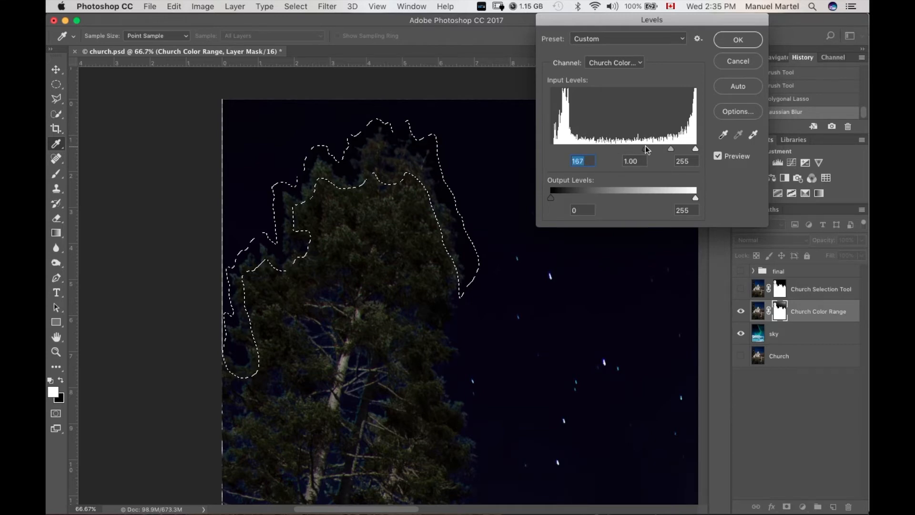
mouse_move(645, 146)
mouse_down()
mouse_move(528, 144)
mouse_move(630, 142)
mouse_up()
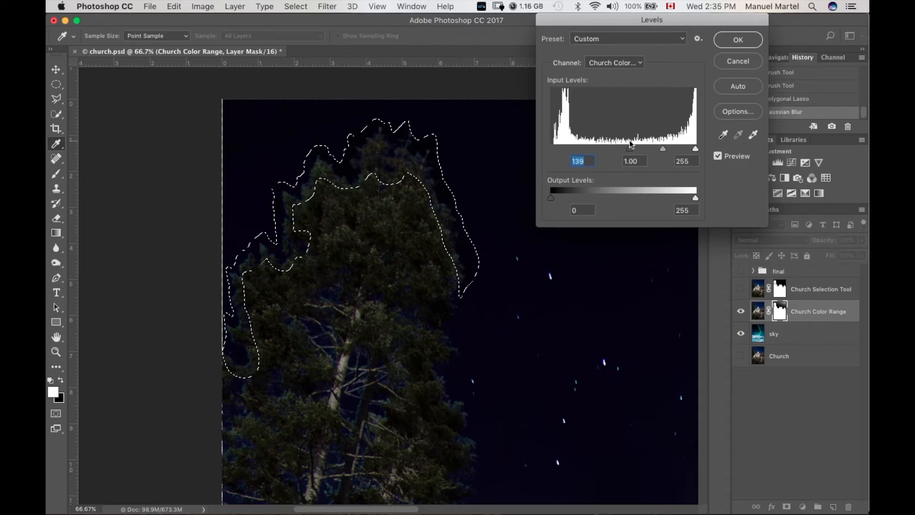
drag(609, 143, 616, 142)
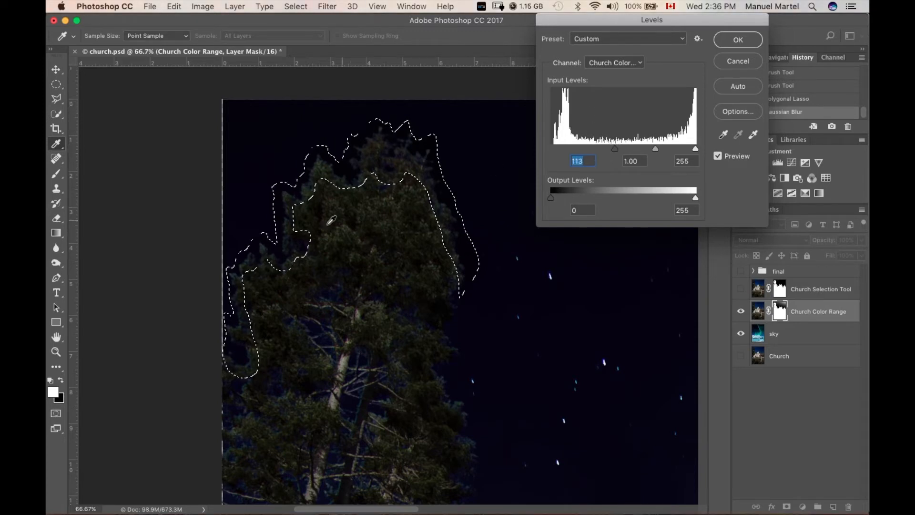
click(738, 40)
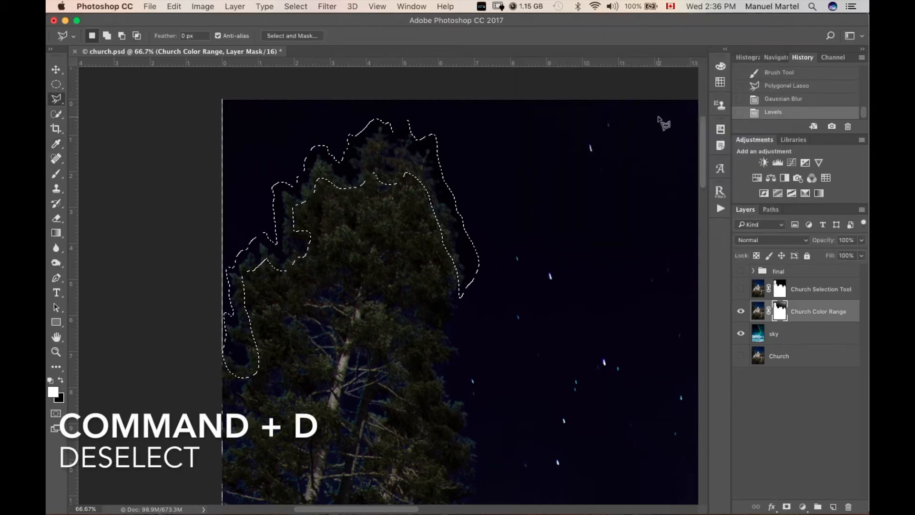
key(super+d)
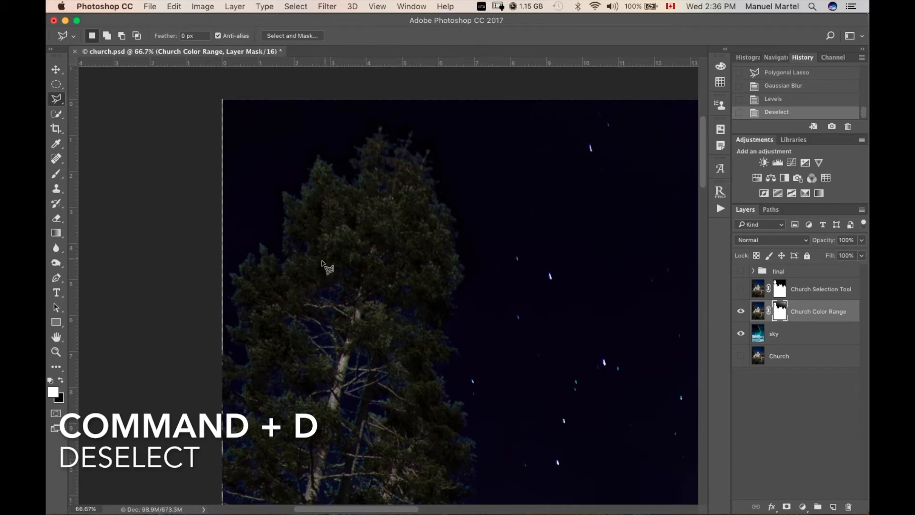
Examine the adjusted foliage edge at the top of the tall evergreen up close
key(super+equal)
key(super+equal)
key(super+equal)
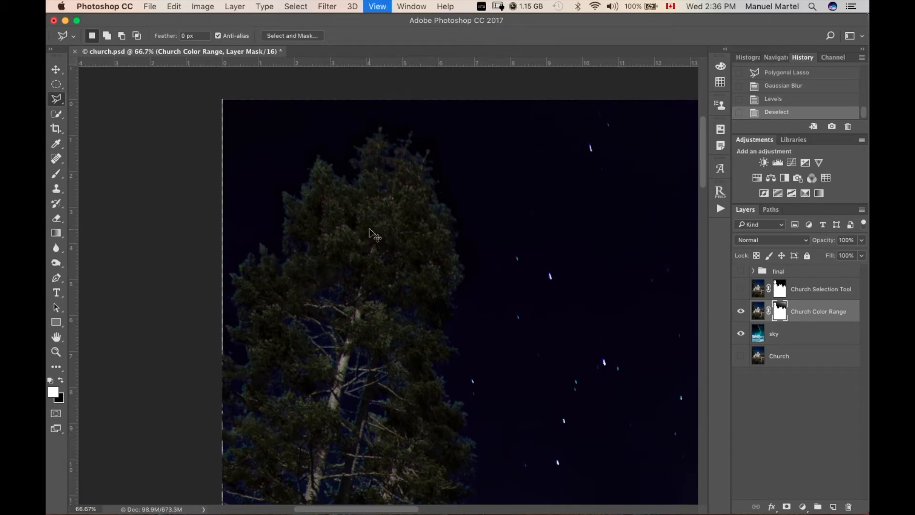
key(super+minus)
key(super+minus)
key(super+minus)
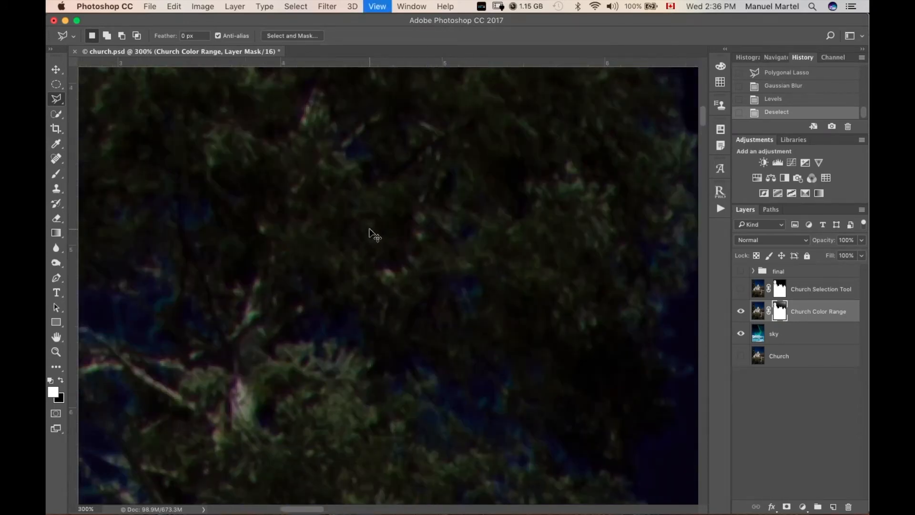
drag(336, 223, 373, 258)
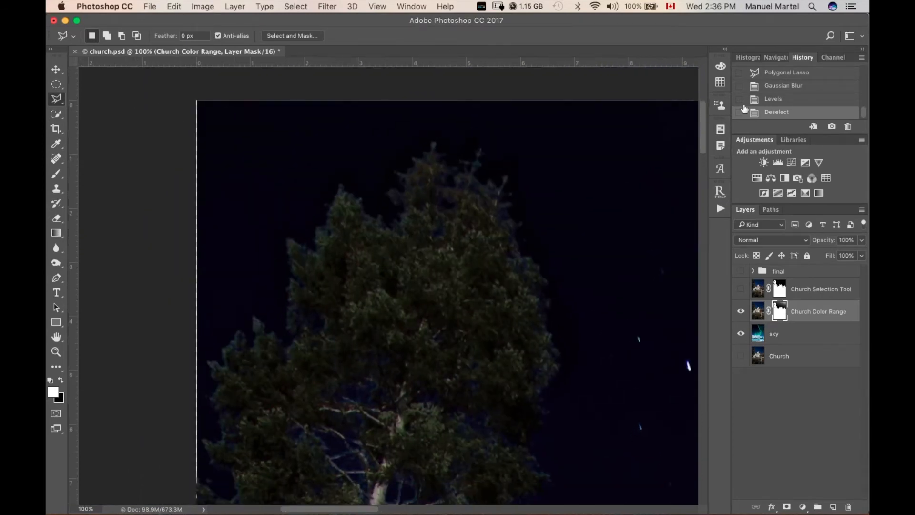
Undo the Levels adjustment, inspect the blurred edge without the selection, and return to the Gaussian Blur state with the lasso selection active
click(784, 87)
key(super+d)
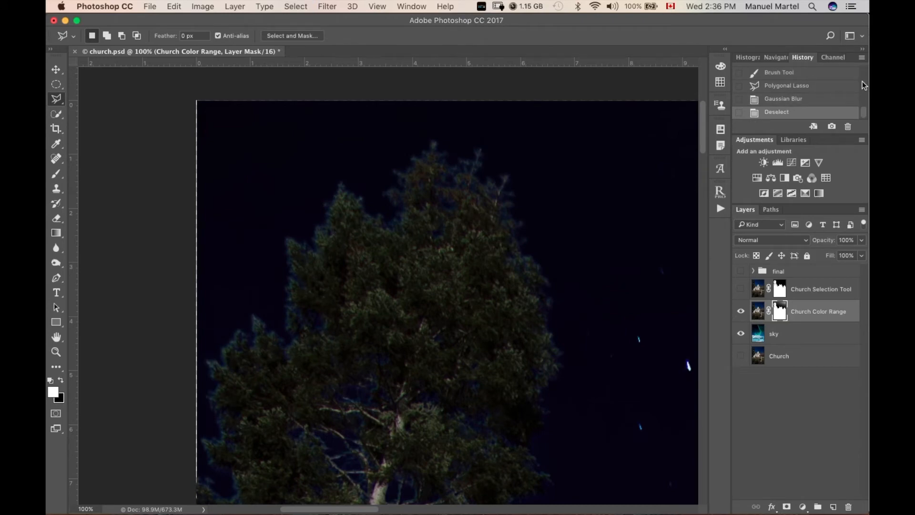
click(787, 98)
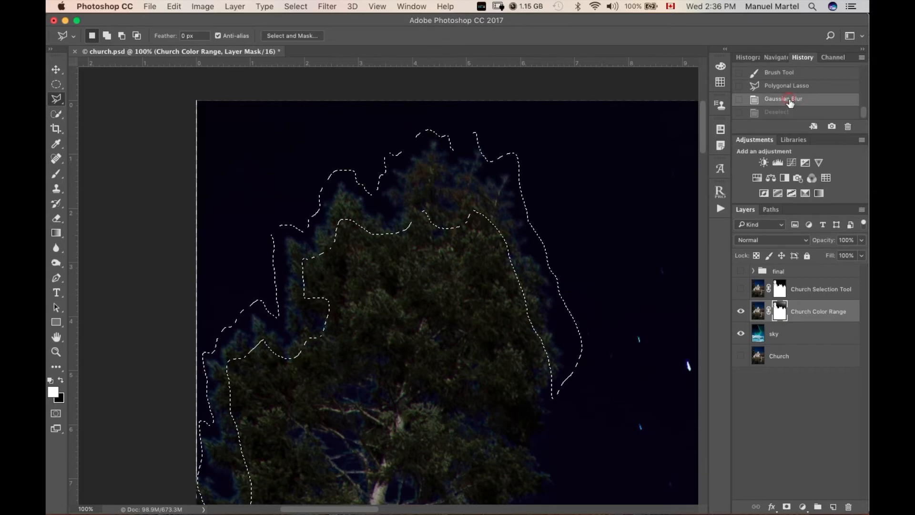
click(813, 112)
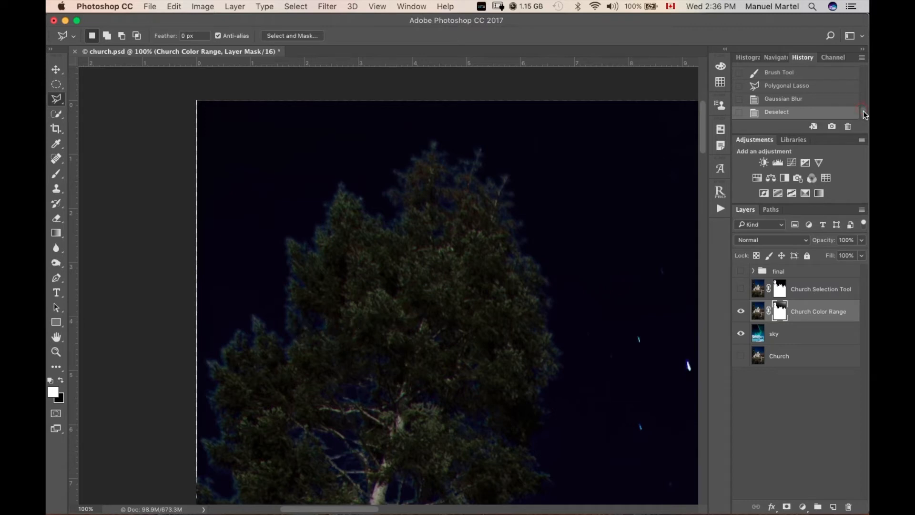
click(784, 99)
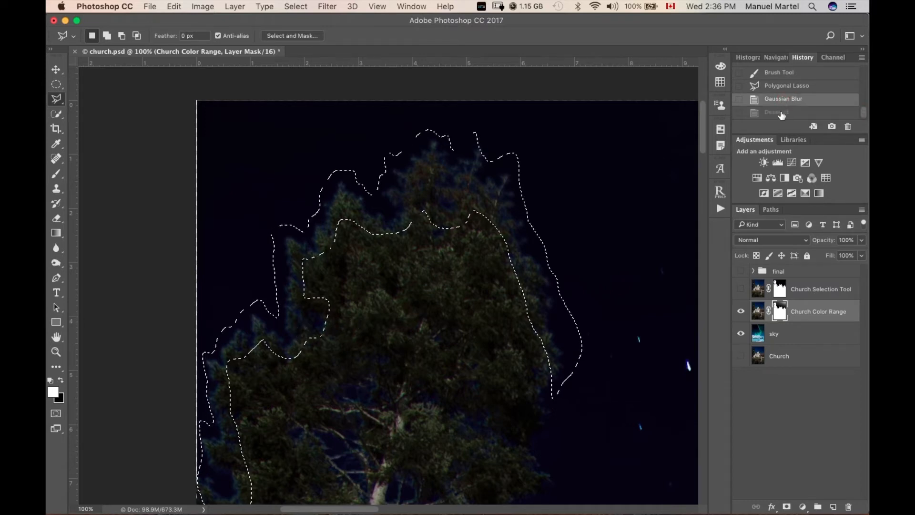
Apply Levels to the selected evergreen edge on the Church Color Range mask with a black input level of 133
key(ctrl+l)
drag(552, 148, 627, 152)
click(743, 41)
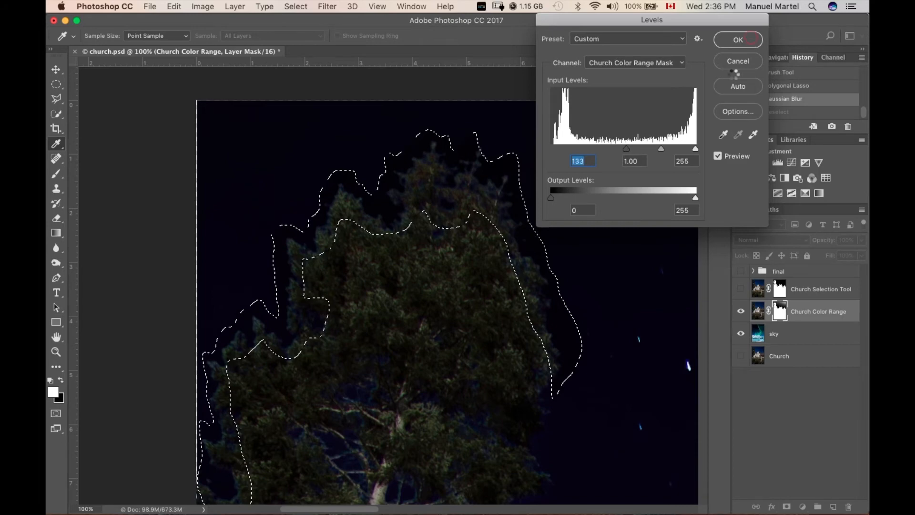
Lasso a fresh strip along the lower right edge of the tall evergreen and repeat the last Gaussian Blur on the mask
key(ctrl+d)
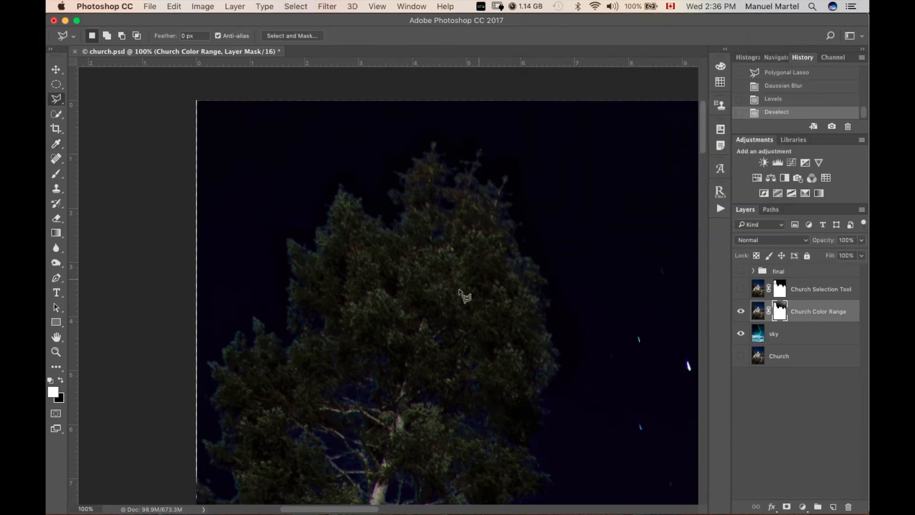
drag(417, 303, 223, 44)
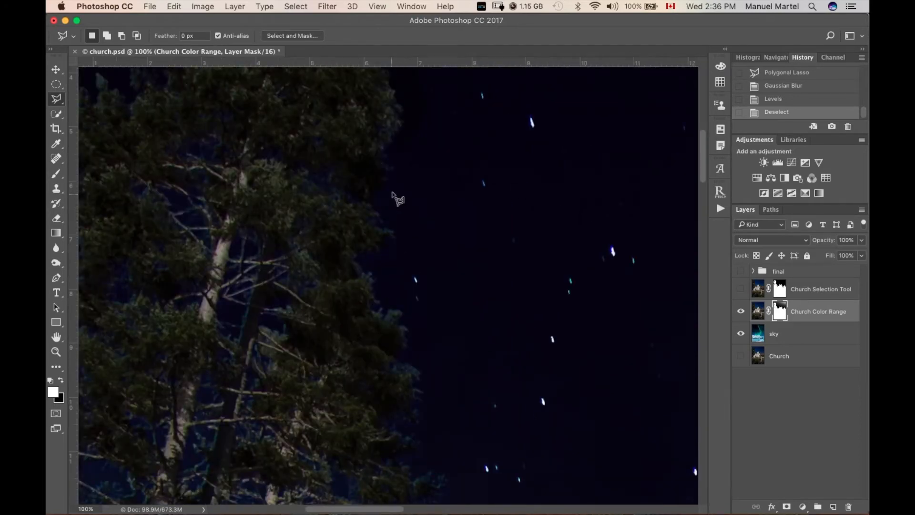
mouse_move(382, 193)
mouse_down()
mouse_move(380, 239)
mouse_move(359, 245)
mouse_move(398, 427)
mouse_move(387, 485)
mouse_move(462, 478)
mouse_move(422, 456)
mouse_move(437, 406)
mouse_move(404, 296)
mouse_move(391, 284)
mouse_move(382, 193)
mouse_up()
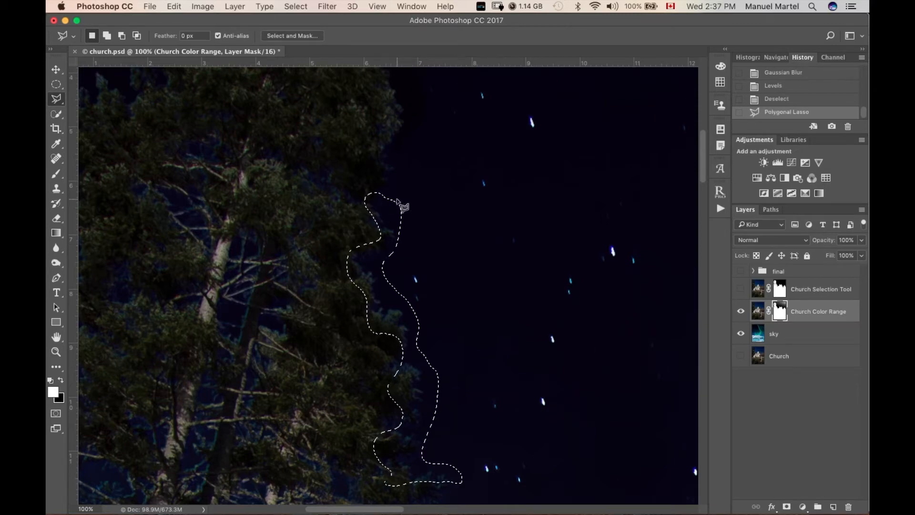
click(327, 6)
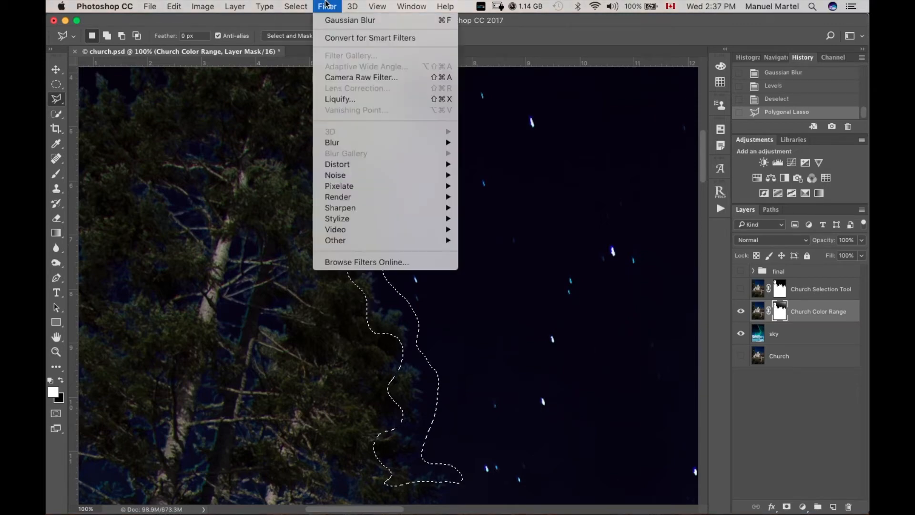
click(341, 22)
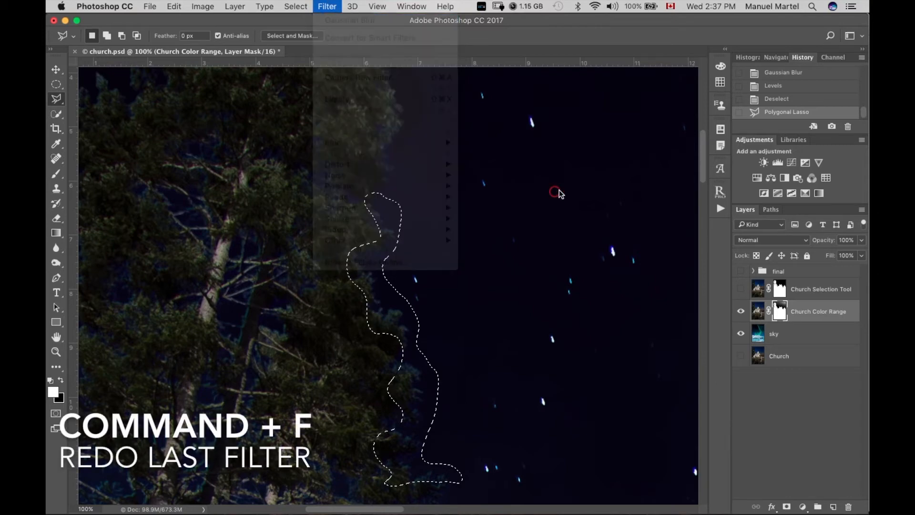
key(super+f)
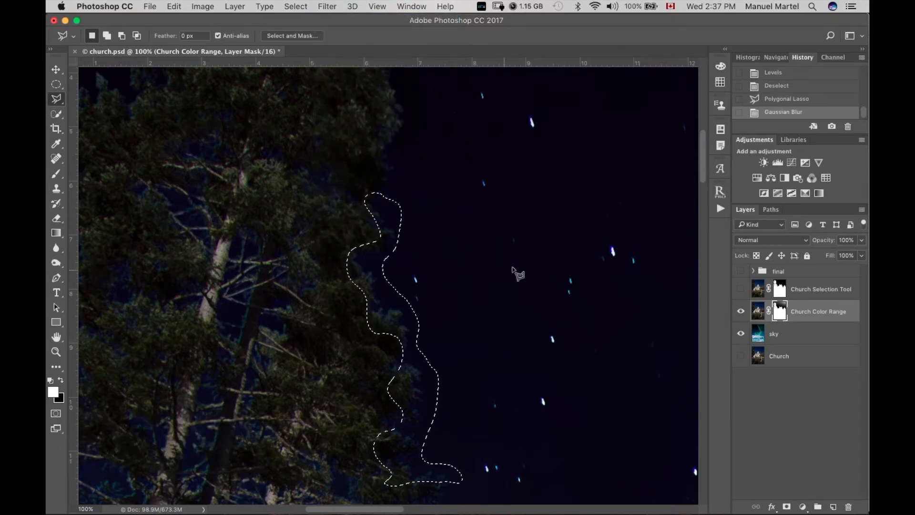
Tighten the blurred lower right evergreen edge on the mask using Levels with a black input level of 141
key(super+l)
drag(551, 149, 631, 146)
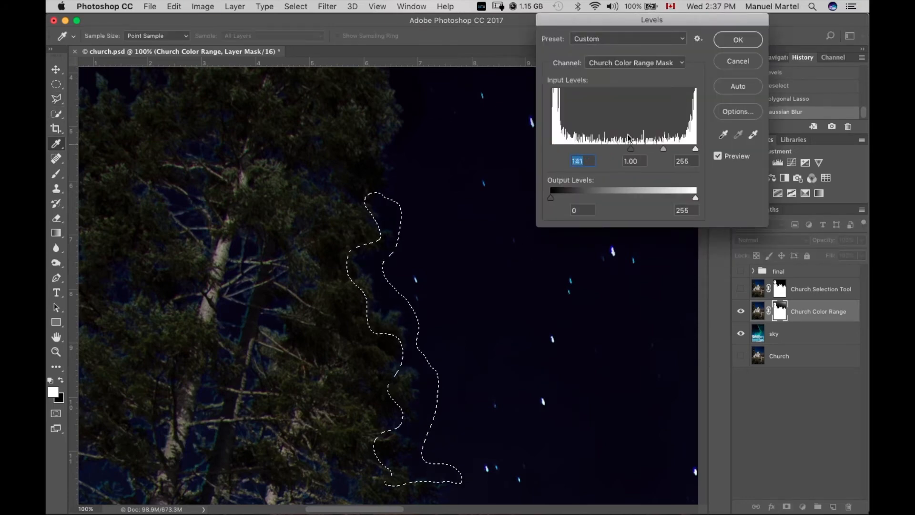
click(738, 39)
Lasso the patch of sky and branches left of the evergreen's trunk and repeat the Gaussian Blur on the mask
key(l)
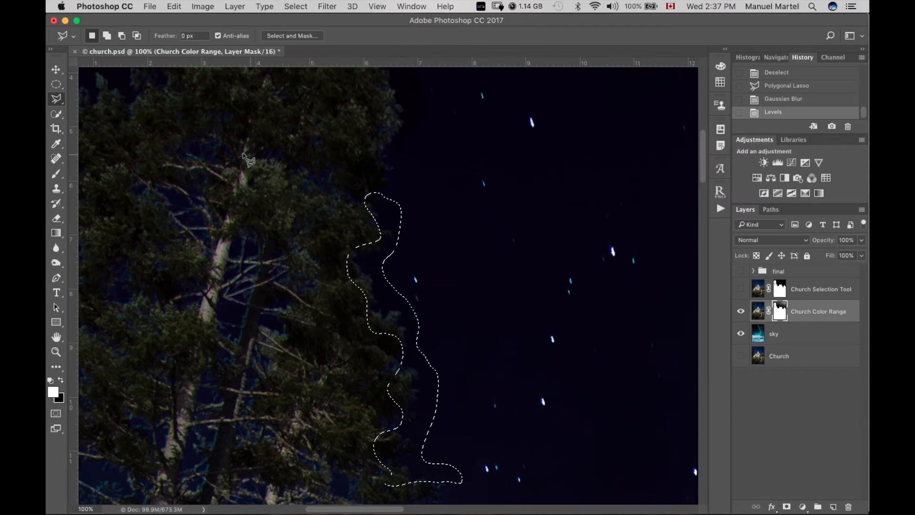
click(225, 130)
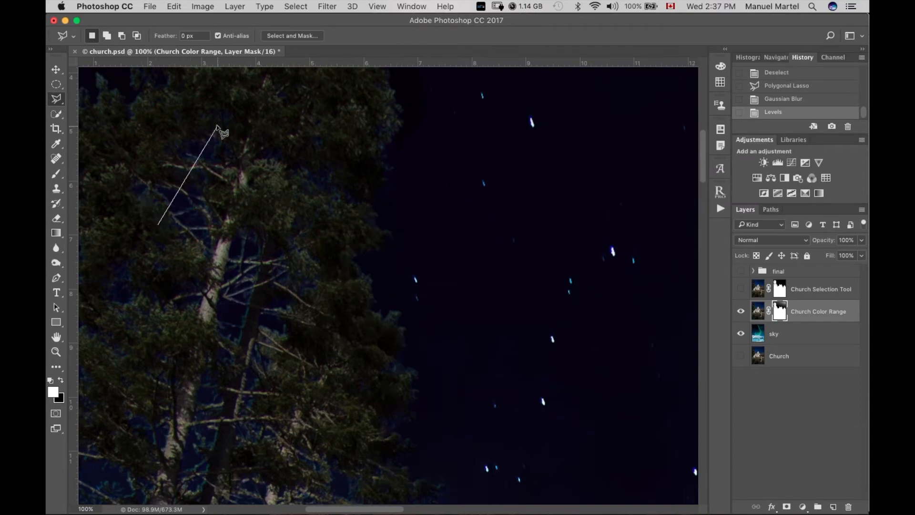
mouse_move(157, 224)
mouse_down()
mouse_move(138, 197)
mouse_move(199, 127)
mouse_move(222, 204)
mouse_move(215, 274)
mouse_move(161, 220)
mouse_move(157, 227)
mouse_up()
key(super+f)
Raise the black input level with Levels on the blurred branch patch of the Church Color Range mask, and deselect
key(super+l)
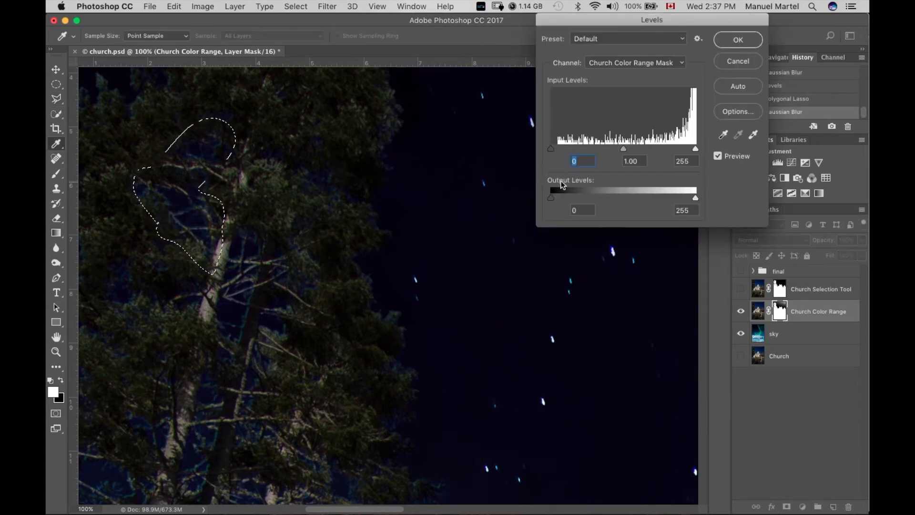
drag(551, 149, 608, 145)
click(748, 39)
drag(290, 286, 341, 165)
key(super+d)
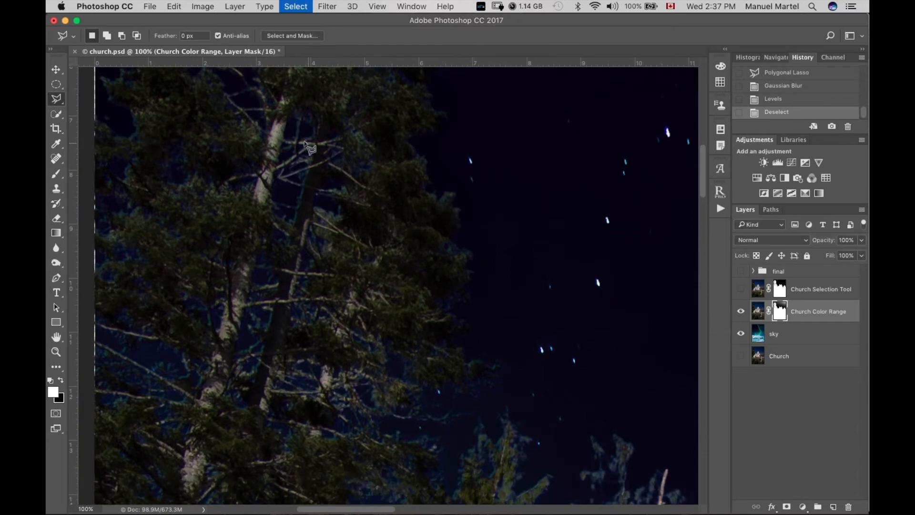
Lasso the long gap between the evergreen's trunks and clean its mask with the same Gaussian Blur and Levels at black input 114
mouse_move(285, 107)
mouse_down()
mouse_move(270, 225)
mouse_move(232, 319)
mouse_move(251, 390)
mouse_move(313, 140)
mouse_move(307, 100)
mouse_move(285, 110)
mouse_up()
key(super+f)
key(super+l)
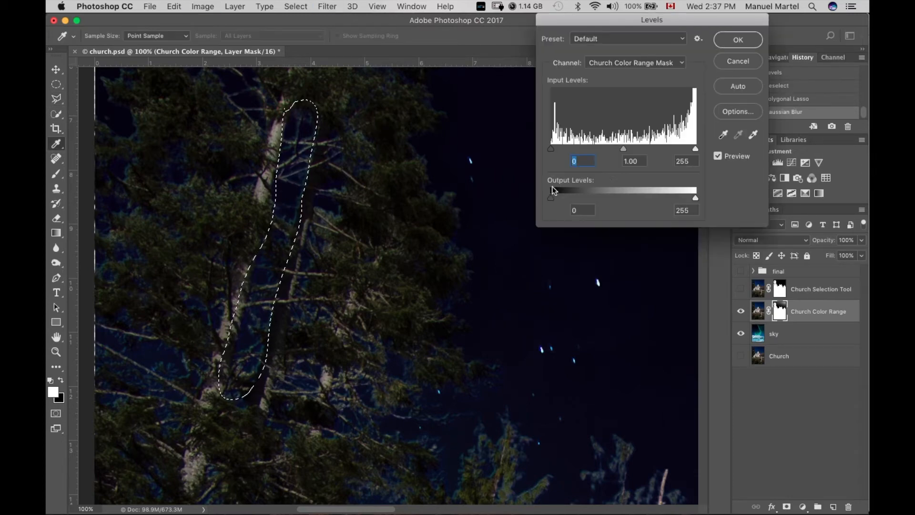
drag(551, 148, 616, 148)
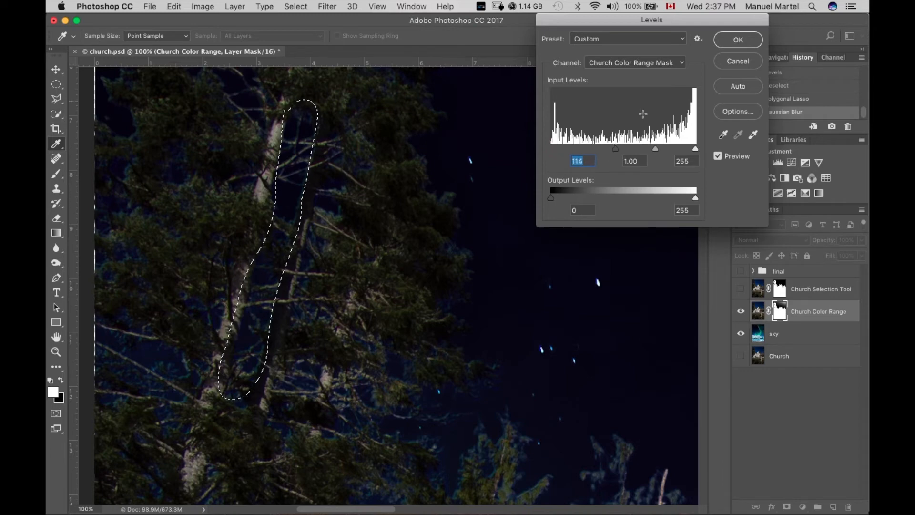
click(738, 40)
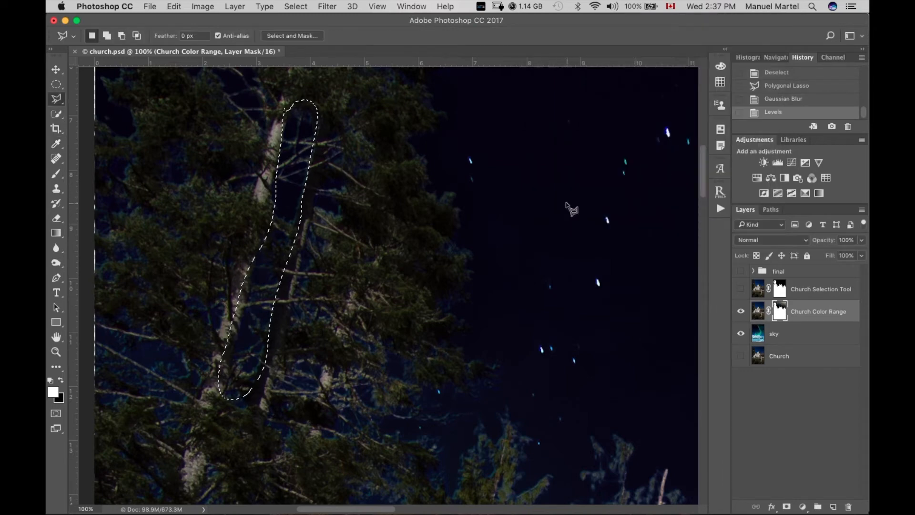
key(super+d)
Review the whole composite and compare it with the finished version in the final group
key(super+minus)
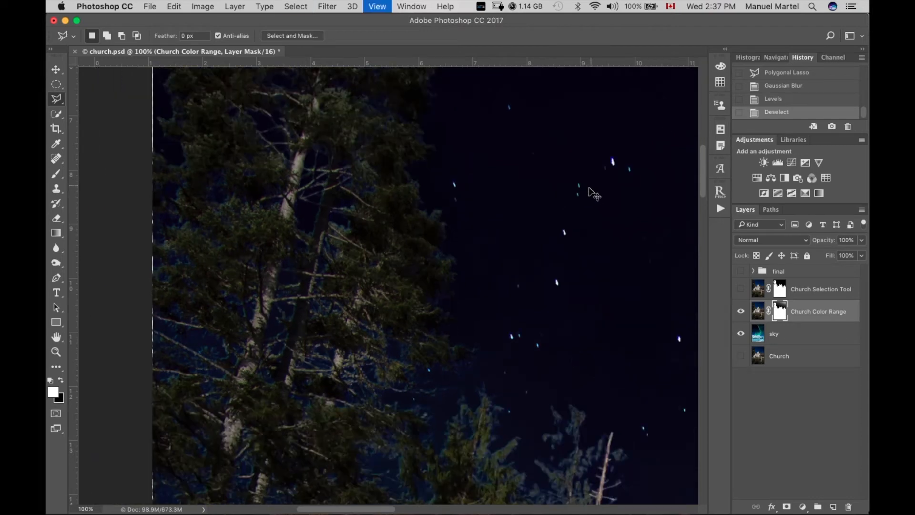
key(super+minus)
key(super+minus)
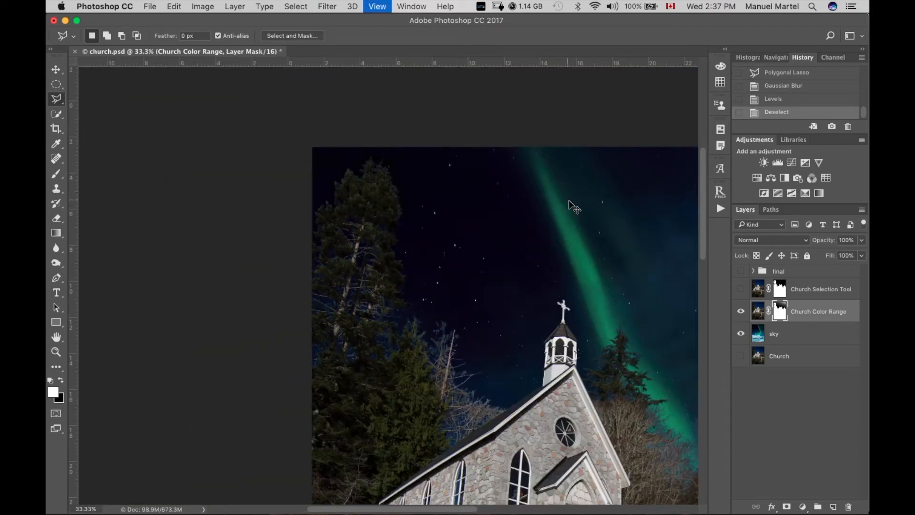
key(super+minus)
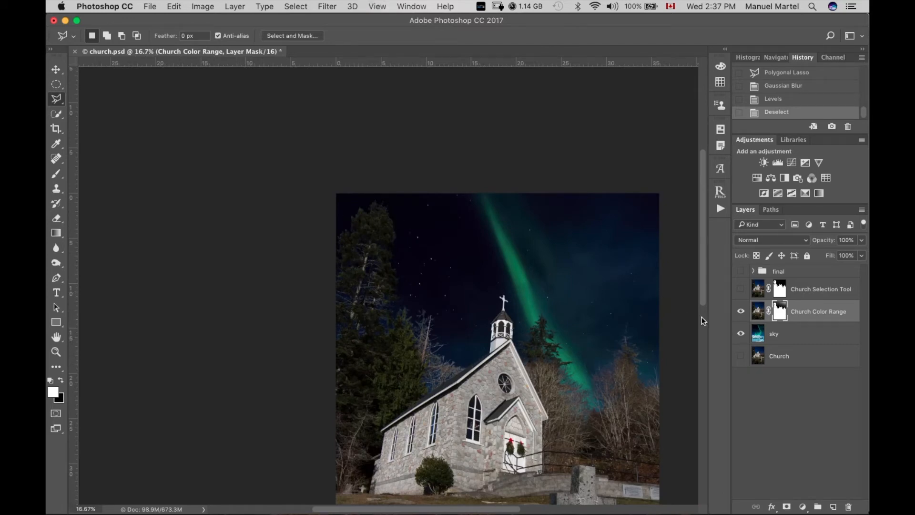
key(super+minus)
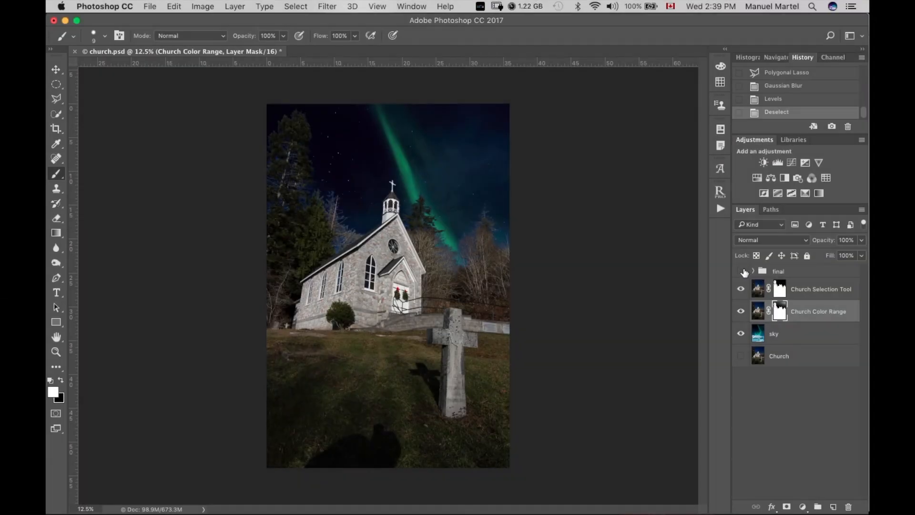
click(741, 272)
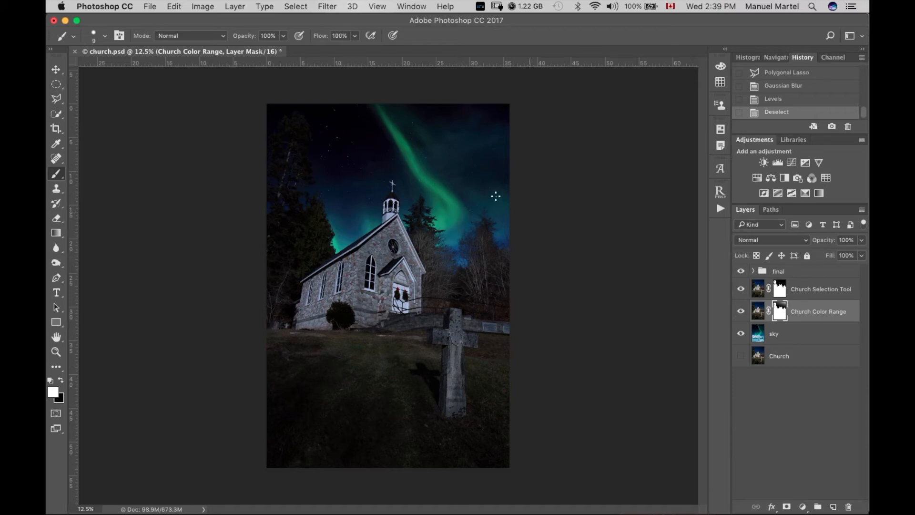
click(741, 271)
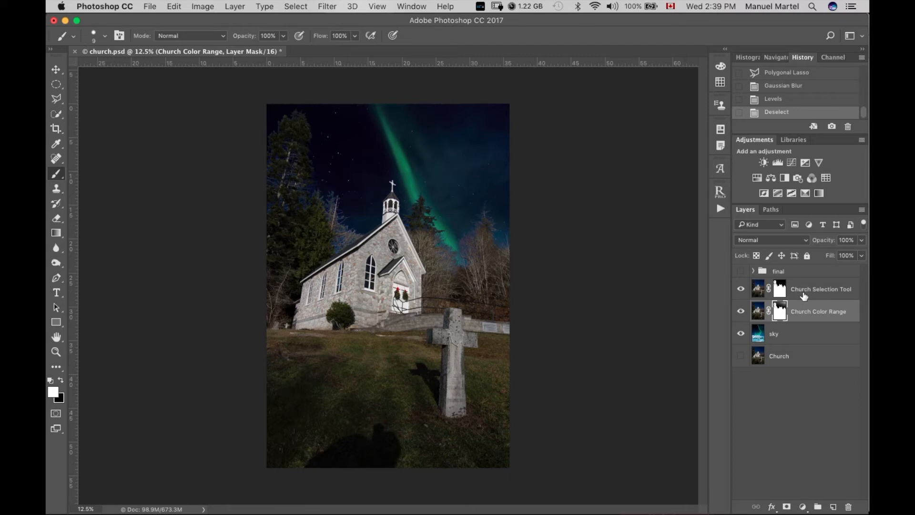
Compare the Church Color Range result with the Church Selection Tool result by switching layer visibility
click(741, 311)
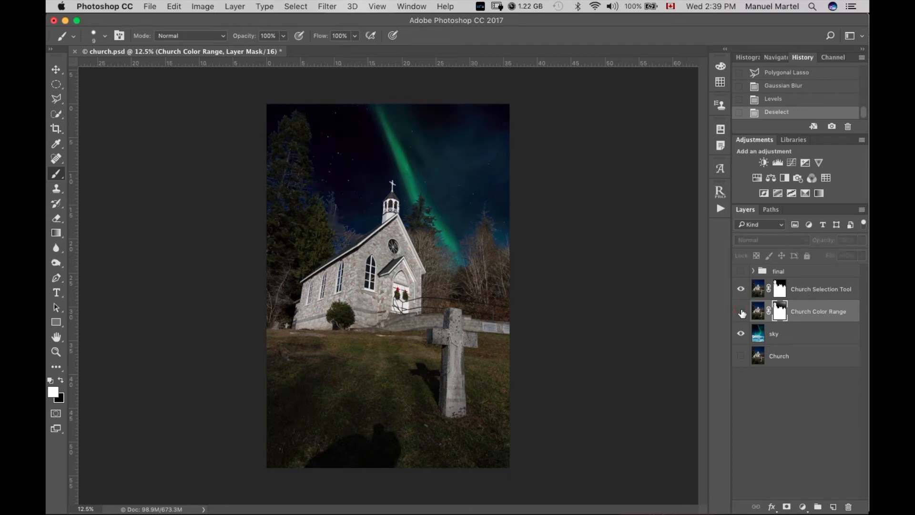
click(741, 312)
click(742, 312)
click(740, 312)
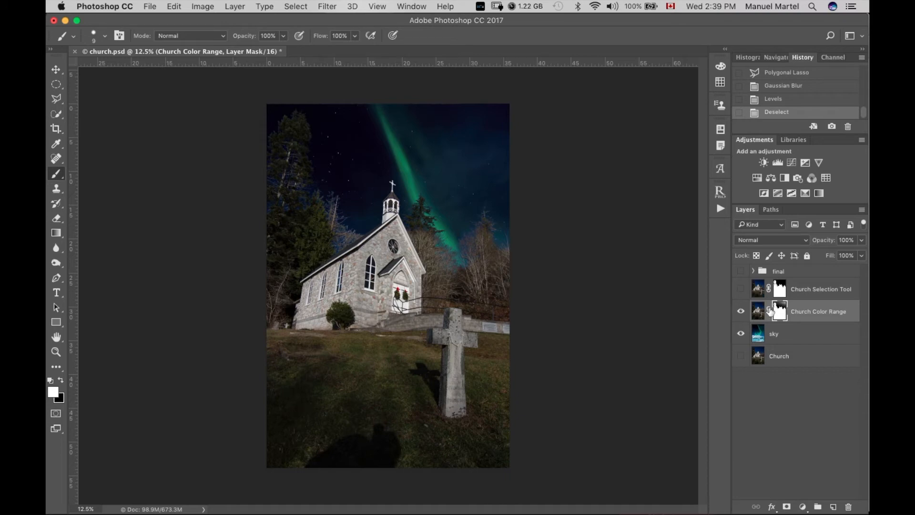
Remove the photographer's shadow from the foreground grass on the Church Color Range image with a content-aware Spot Healing Brush at size 263
click(757, 311)
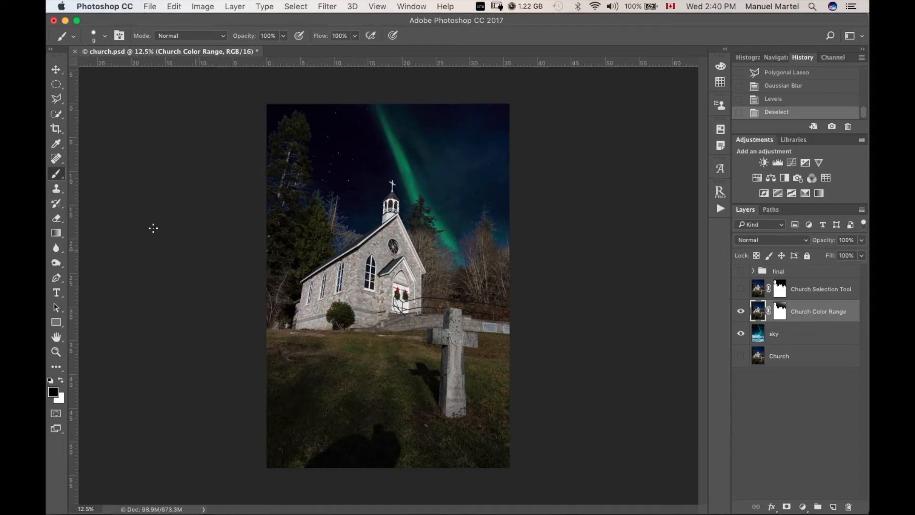
click(56, 158)
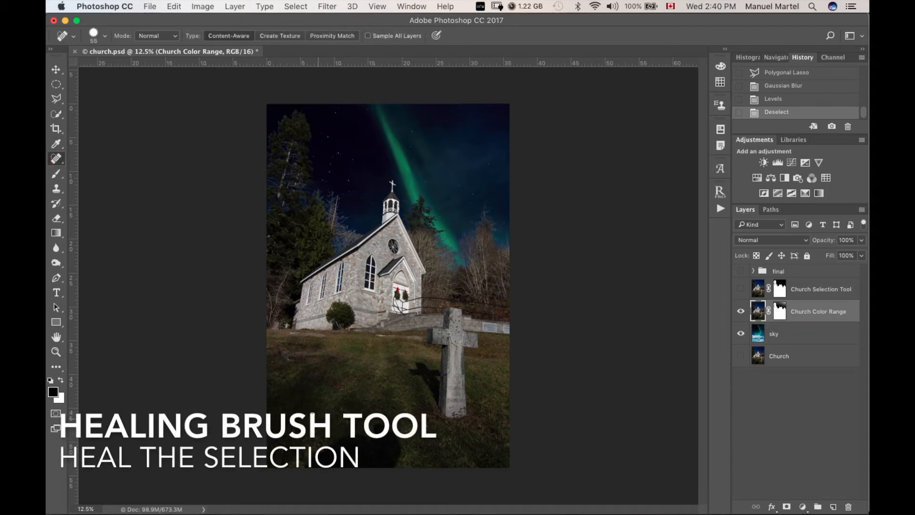
drag(334, 450, 340, 451)
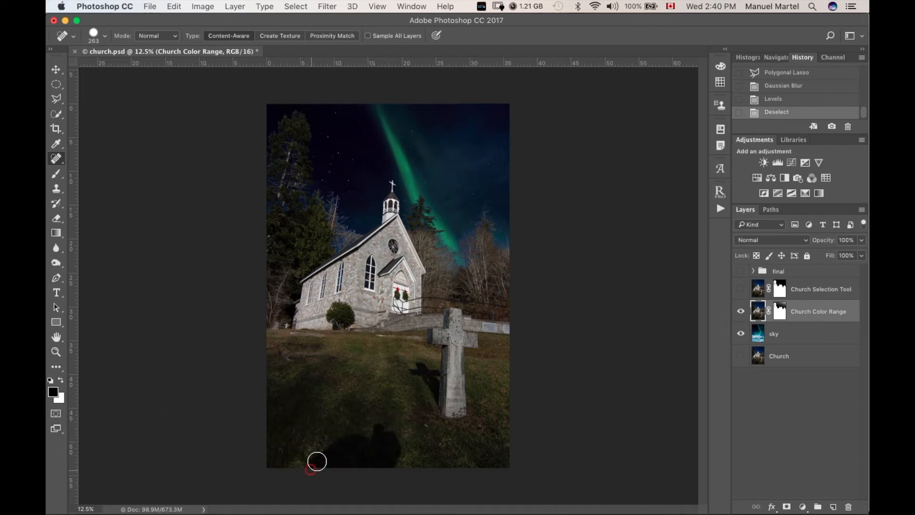
mouse_move(372, 444)
mouse_down()
mouse_move(390, 437)
mouse_move(396, 452)
mouse_move(384, 467)
mouse_move(368, 450)
mouse_move(336, 459)
mouse_move(377, 465)
mouse_up()
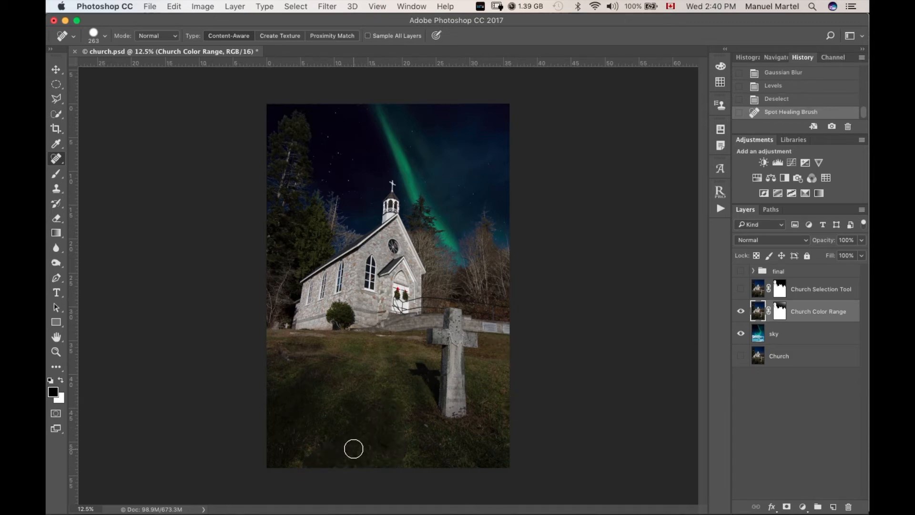
key(super+plus)
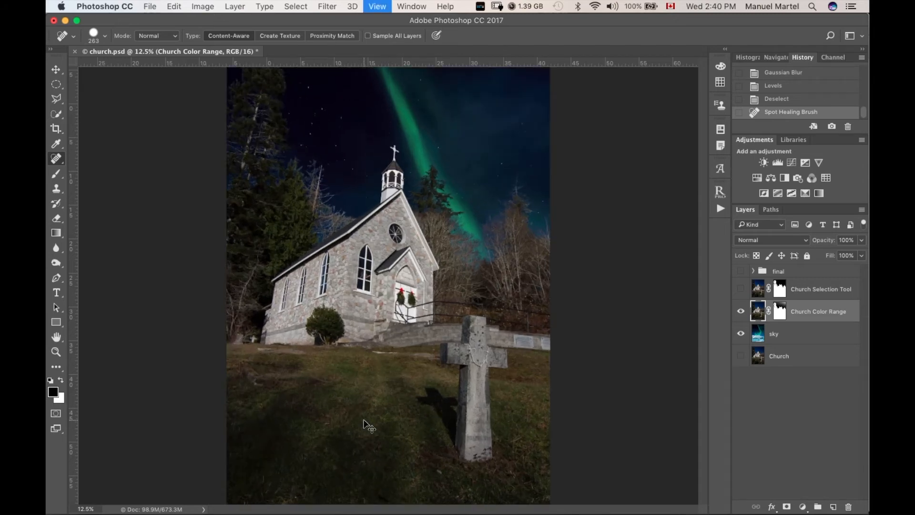
drag(365, 372, 383, 264)
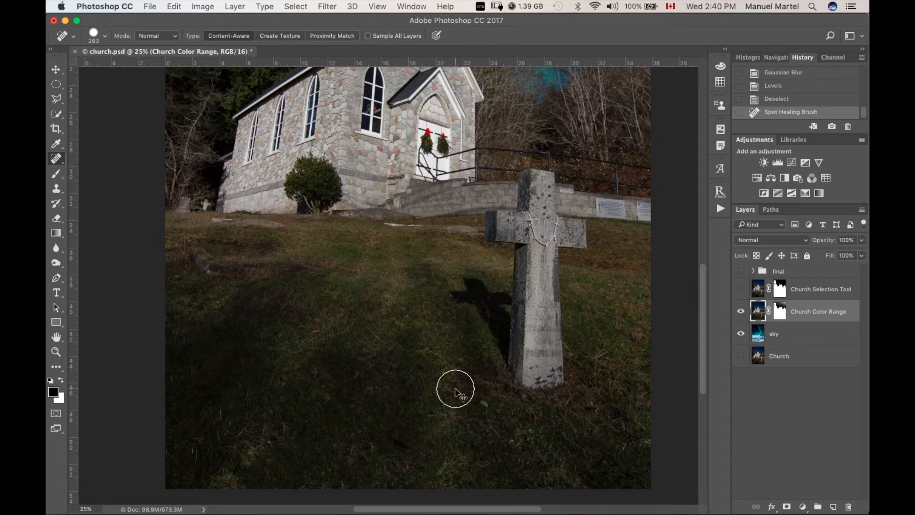
key(super+minus)
key(super+minus)
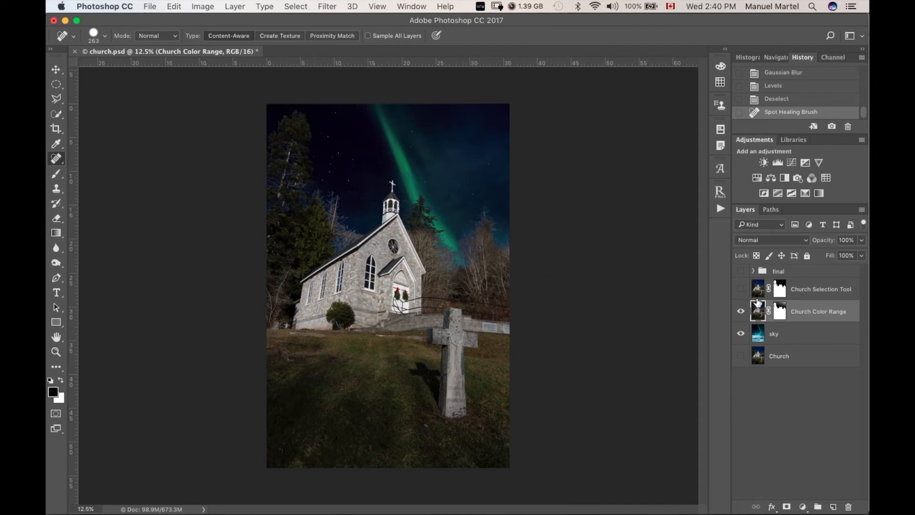
Move the Church Selection Tool layer below the sky layer and make the Church Color Range image active
drag(759, 291, 762, 353)
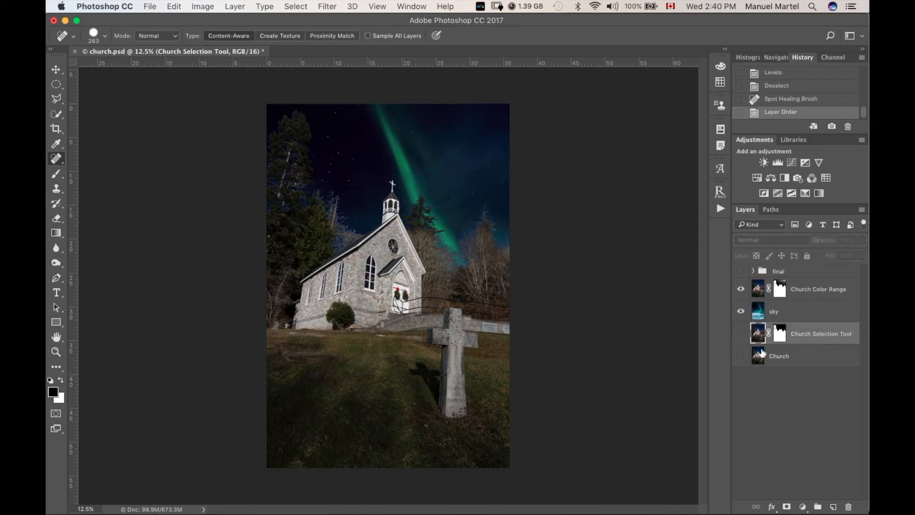
click(759, 292)
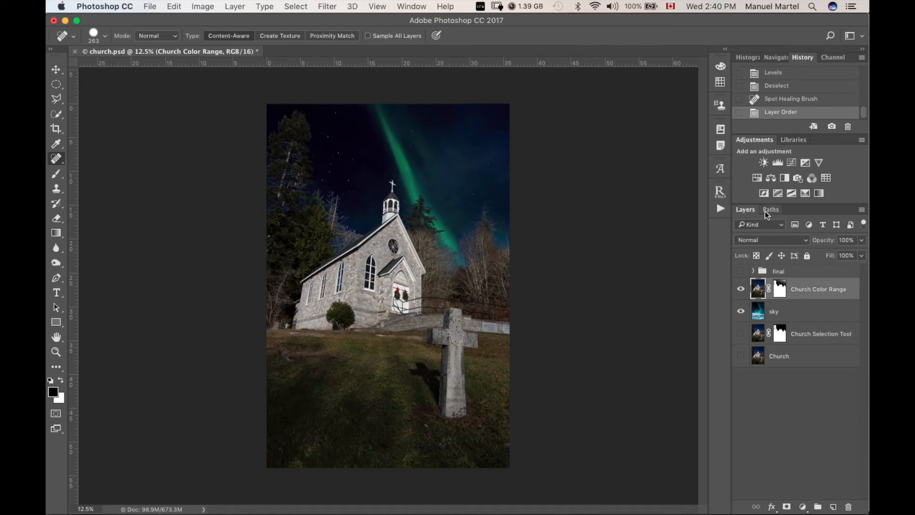
Add a Brightness/Contrast adjustment clipped to the Church Color Range layer, with brightness -52 and contrast 15
click(763, 163)
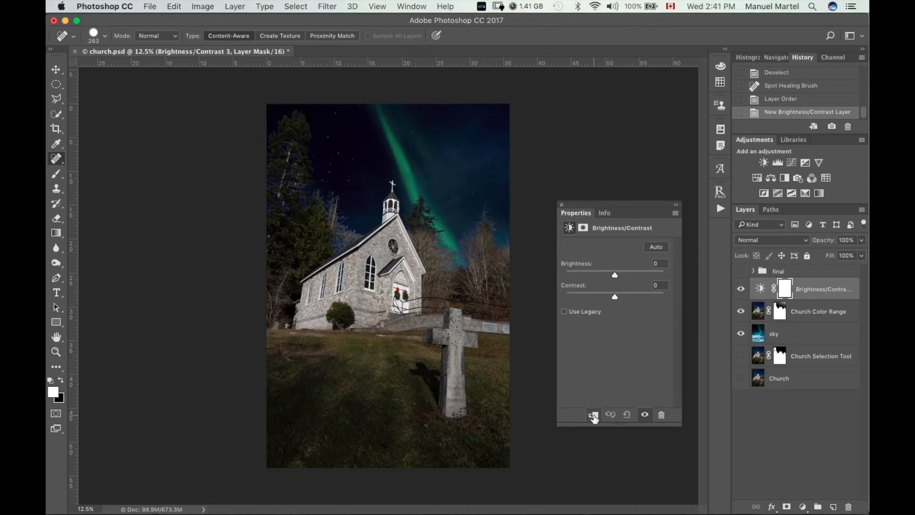
click(593, 415)
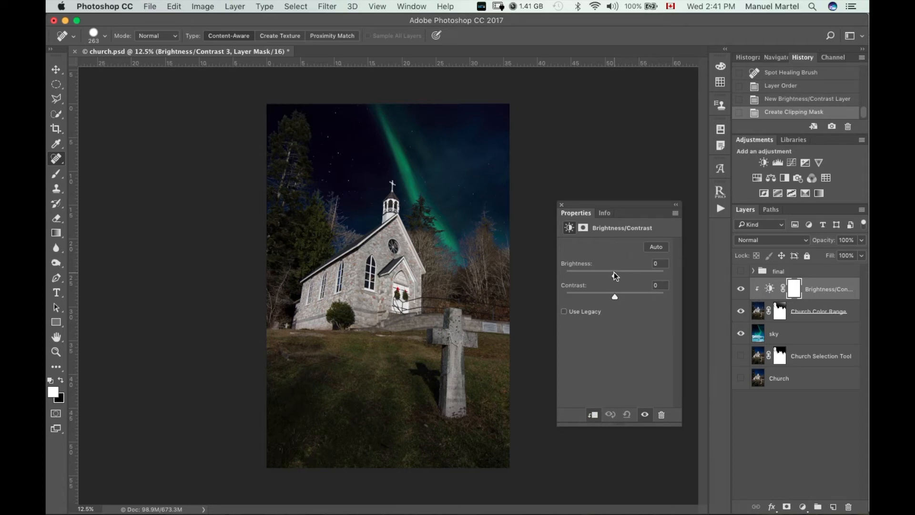
drag(614, 275, 622, 295)
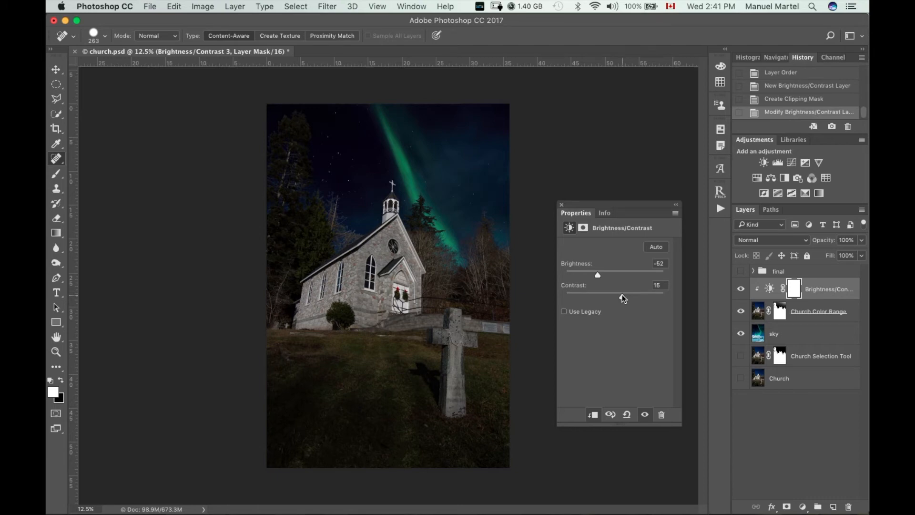
click(562, 204)
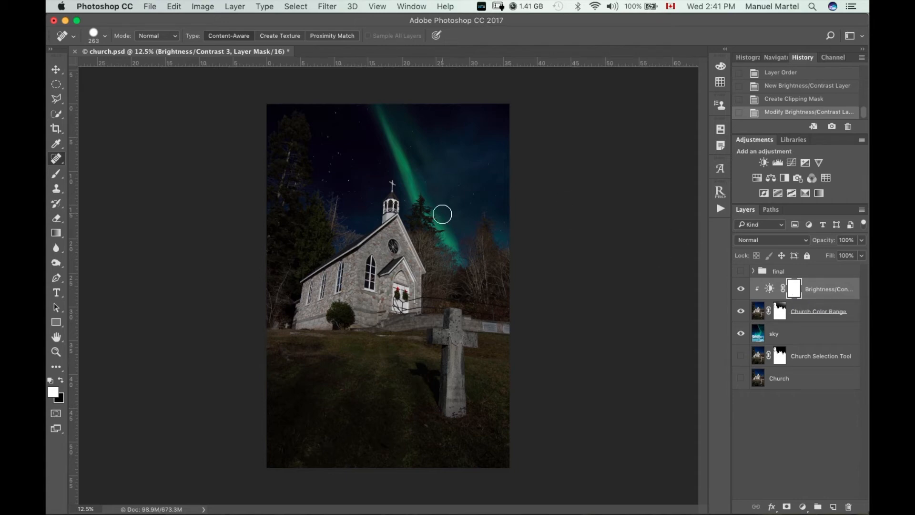
Add a Curves adjustment clipped to the layers below, lowering the shadows and placing an upper curve point at input 179, output 171
alt+click(793, 160)
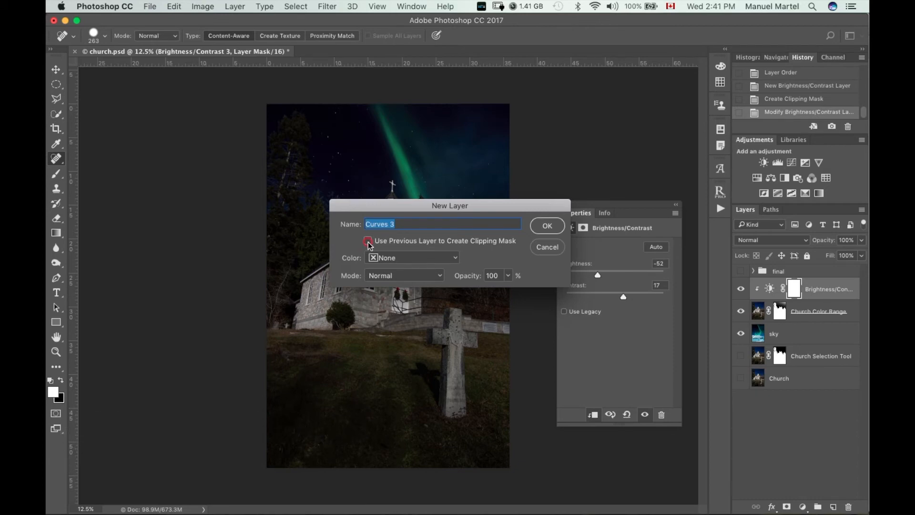
click(548, 226)
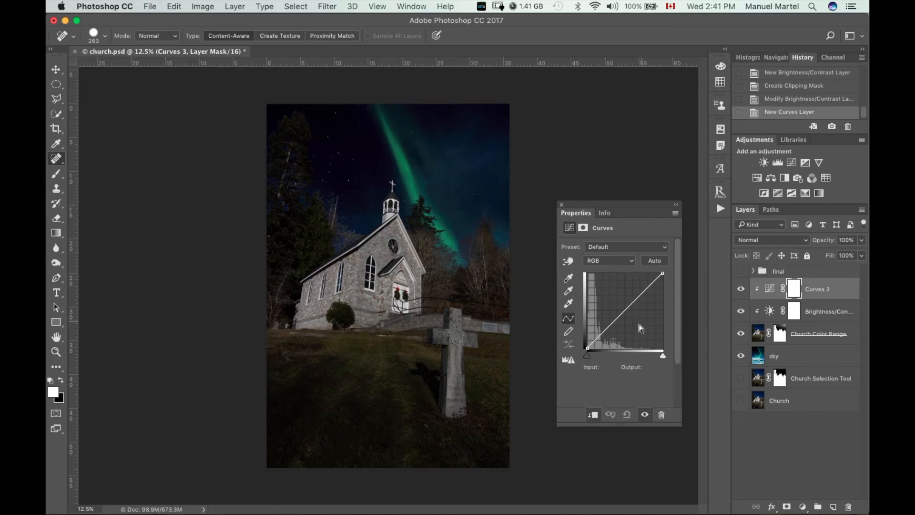
drag(599, 327, 601, 337)
drag(640, 297, 641, 297)
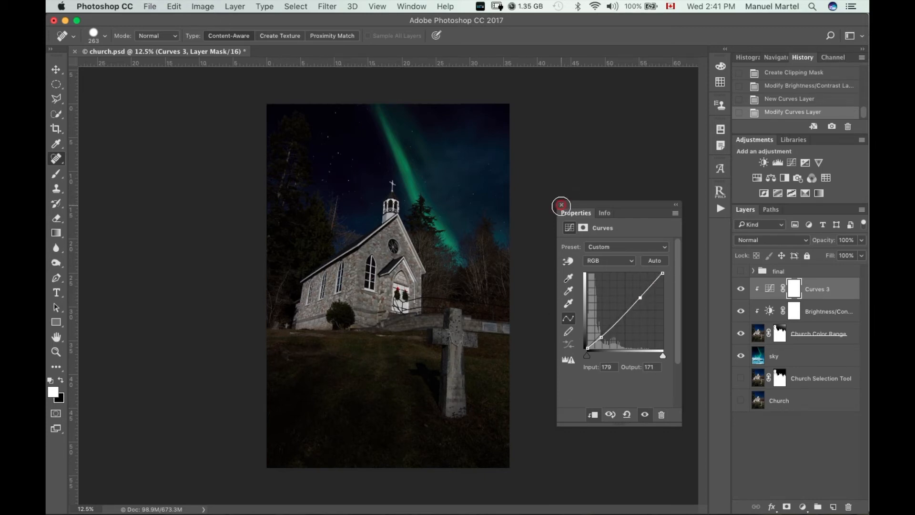
click(560, 206)
Compare the image with and without the Curves adjustment by switching its visibility
click(741, 289)
click(741, 290)
click(741, 290)
click(741, 289)
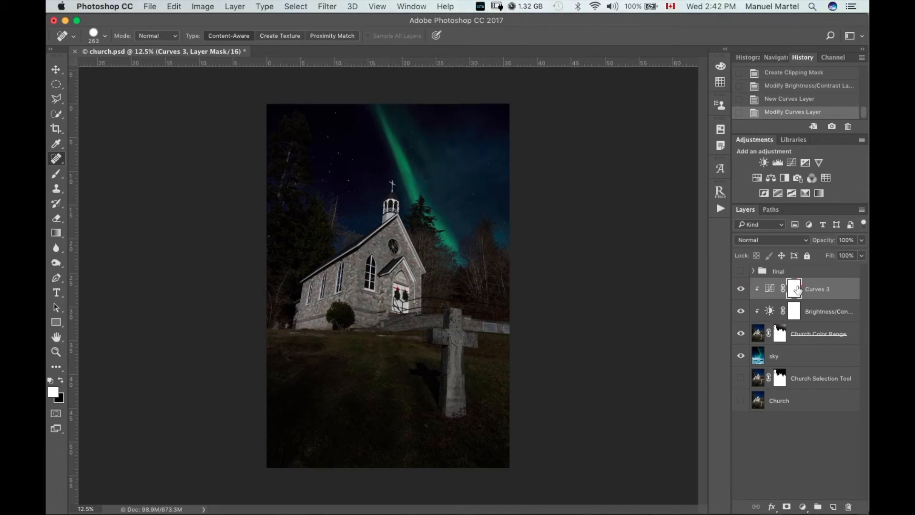
Invert the Curves layer mask and paint white with the Brush over the church and the stone cross
key(super+i)
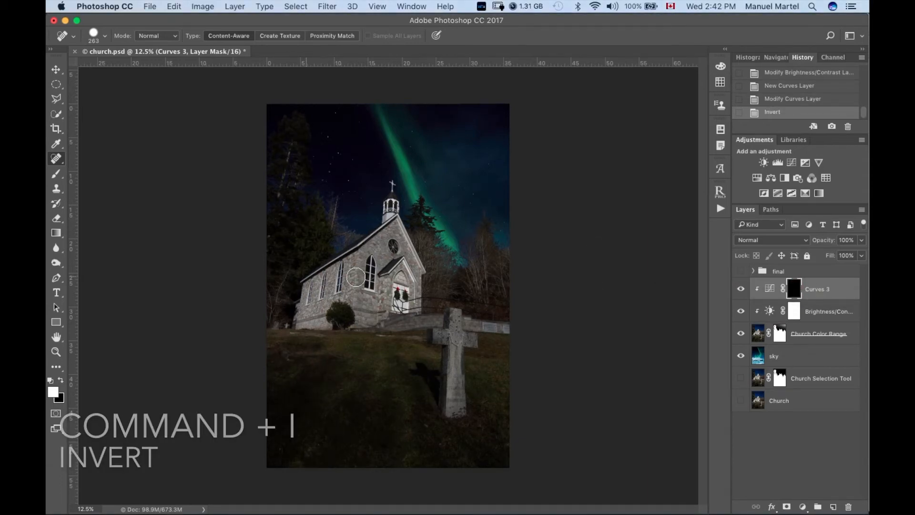
key(b)
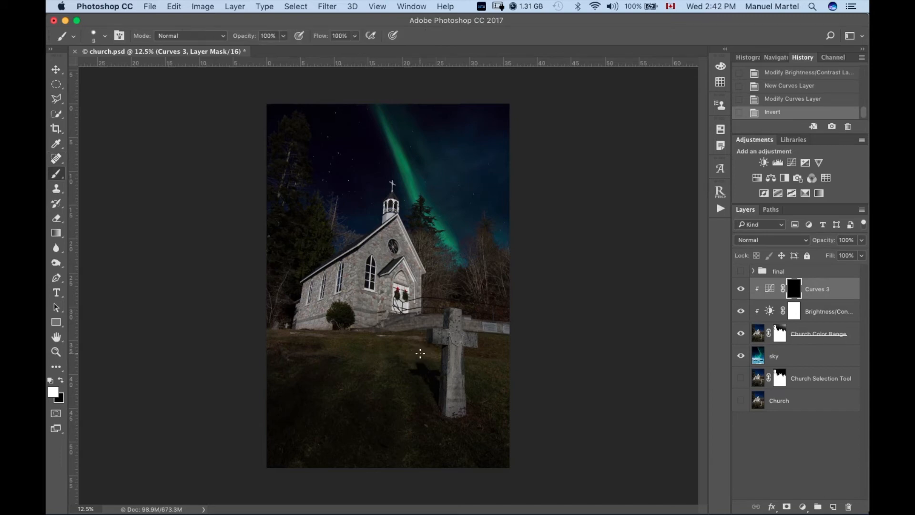
drag(343, 280, 351, 253)
mouse_move(311, 285)
mouse_down()
mouse_move(303, 321)
mouse_move(324, 323)
mouse_move(330, 277)
mouse_move(390, 232)
mouse_move(409, 272)
mouse_up()
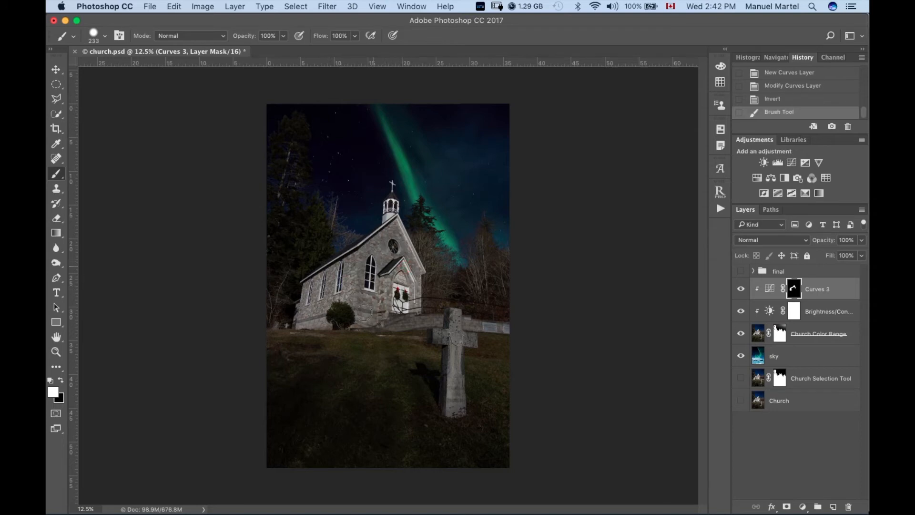
mouse_move(397, 305)
mouse_down()
mouse_move(403, 322)
mouse_move(493, 322)
mouse_move(457, 314)
mouse_up()
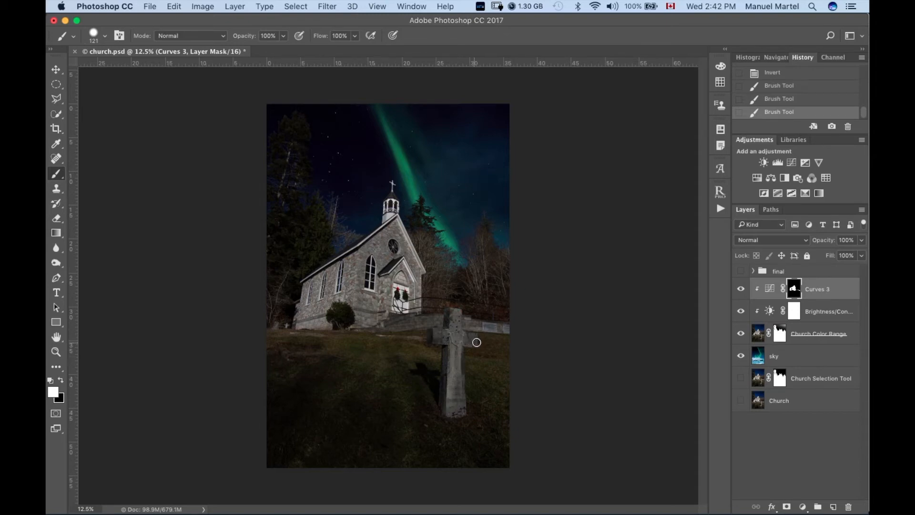
drag(456, 320, 452, 313)
mouse_move(390, 234)
mouse_down()
mouse_move(391, 203)
mouse_move(389, 241)
mouse_move(397, 224)
mouse_move(416, 270)
mouse_up()
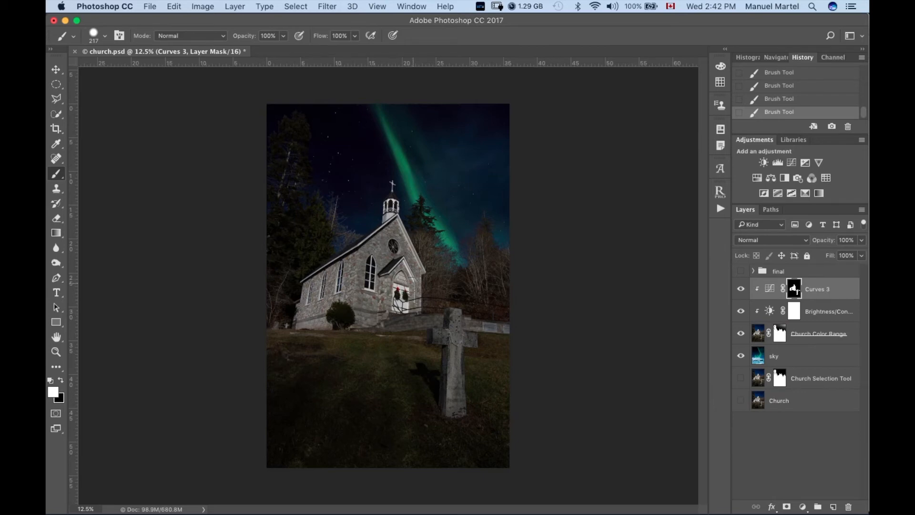
Compare the church and cross with and without the masked Curves adjustment
click(741, 289)
click(741, 289)
click(741, 289)
click(741, 289)
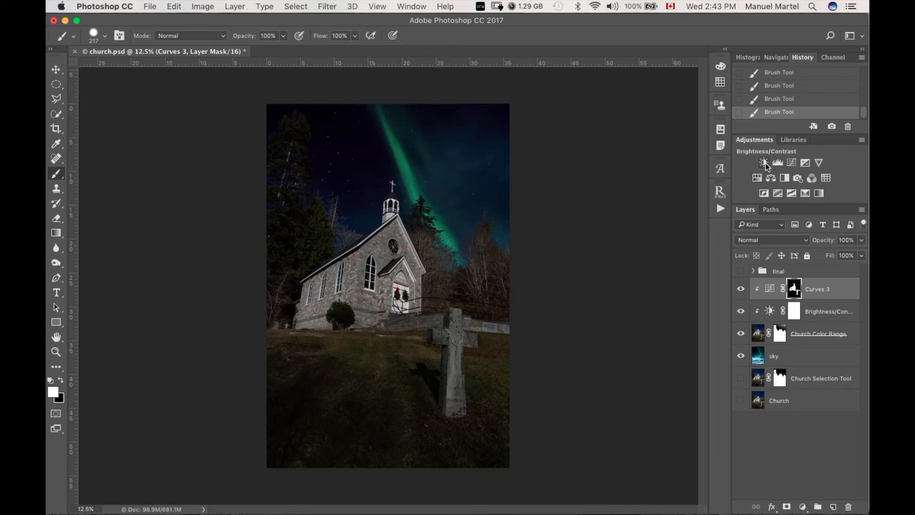
Add a Hue/Saturation adjustment clipped to the church layers, with saturation at -22
click(757, 178)
click(595, 415)
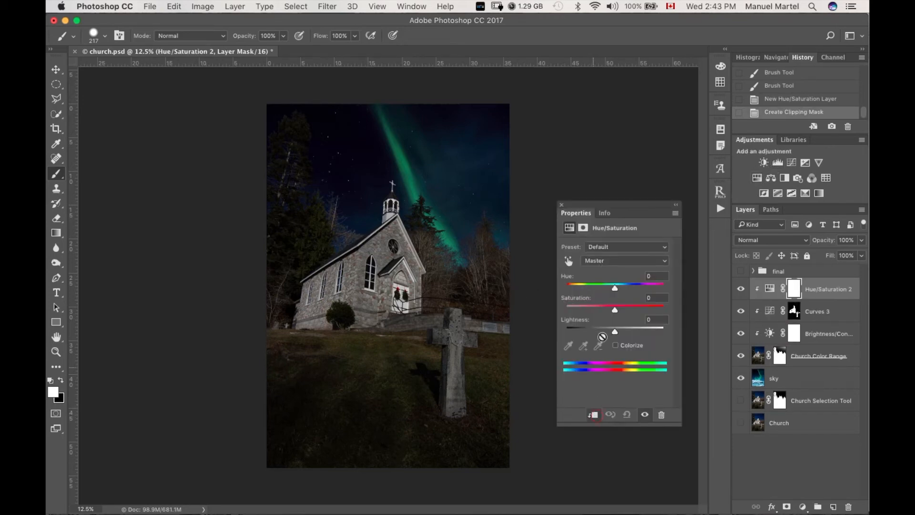
drag(607, 311, 604, 311)
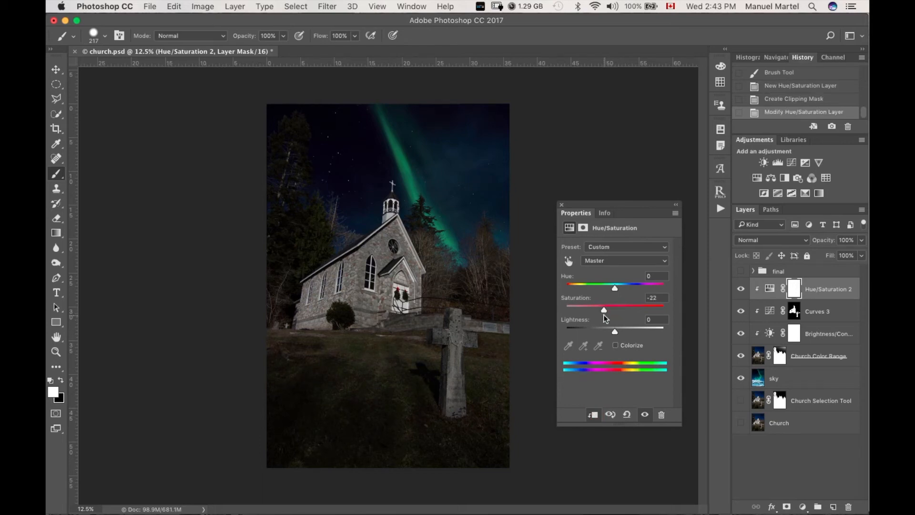
click(562, 205)
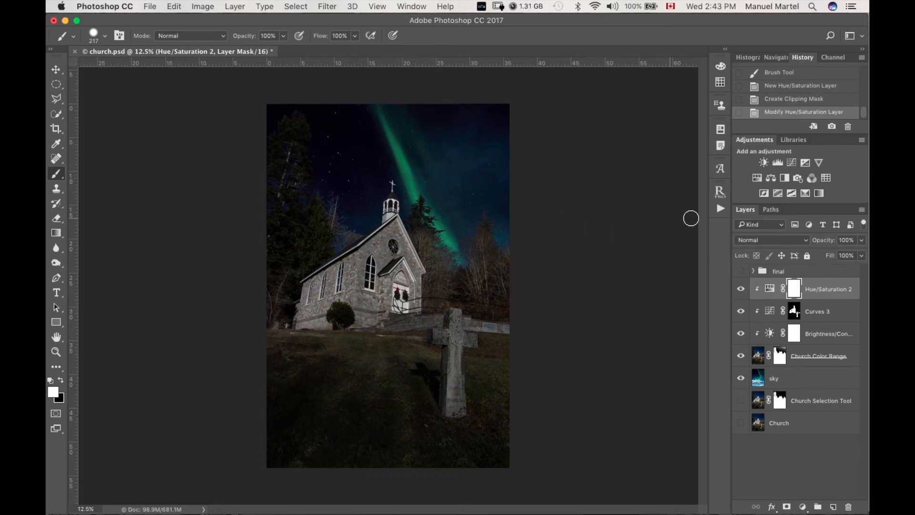
Add a clipped Photo Filter adjustment above Hue/Saturation, choosing Cooling Filter (80) and fine-tuning its density
click(798, 178)
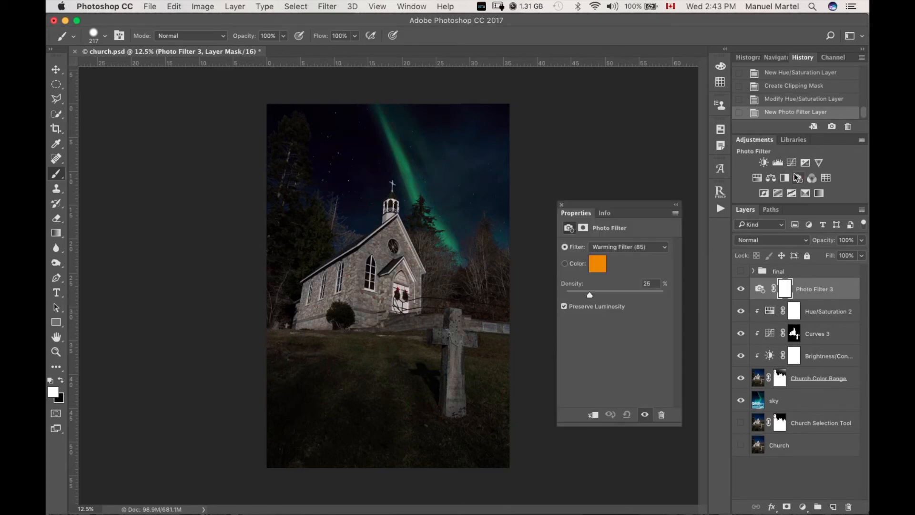
click(592, 415)
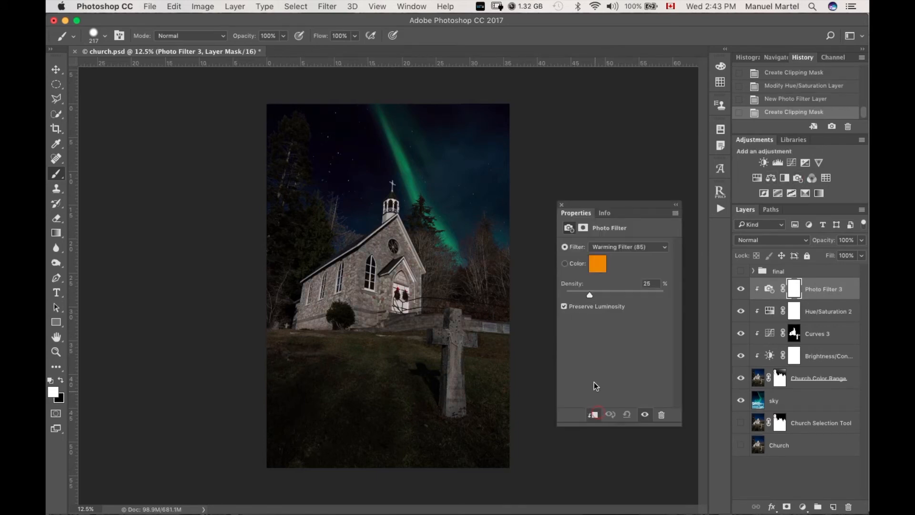
click(641, 245)
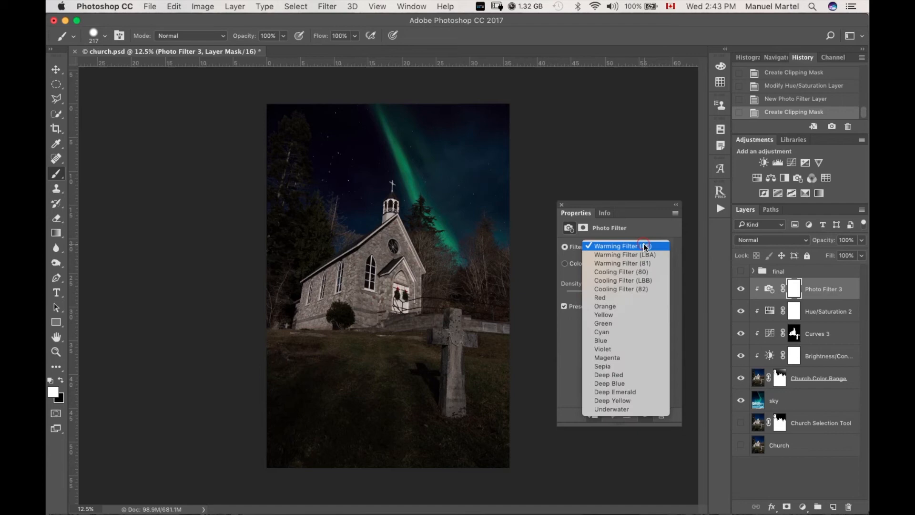
click(652, 271)
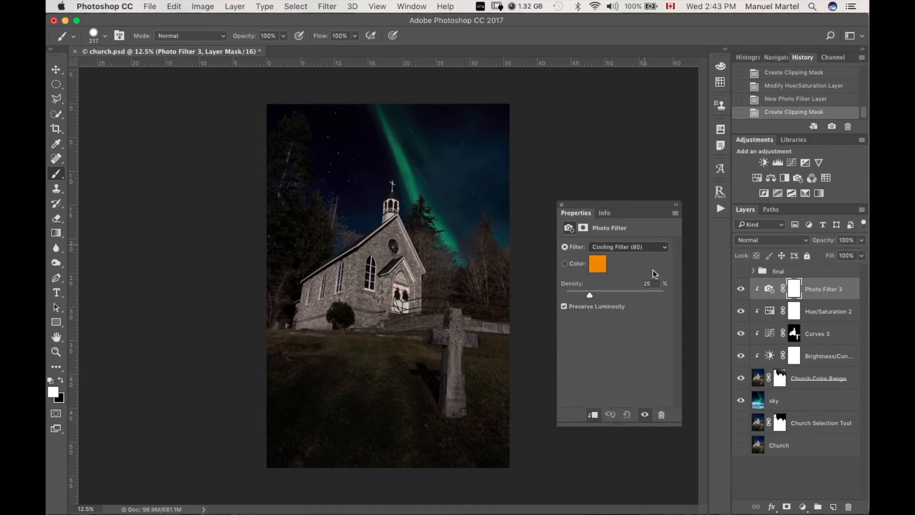
drag(590, 293, 584, 294)
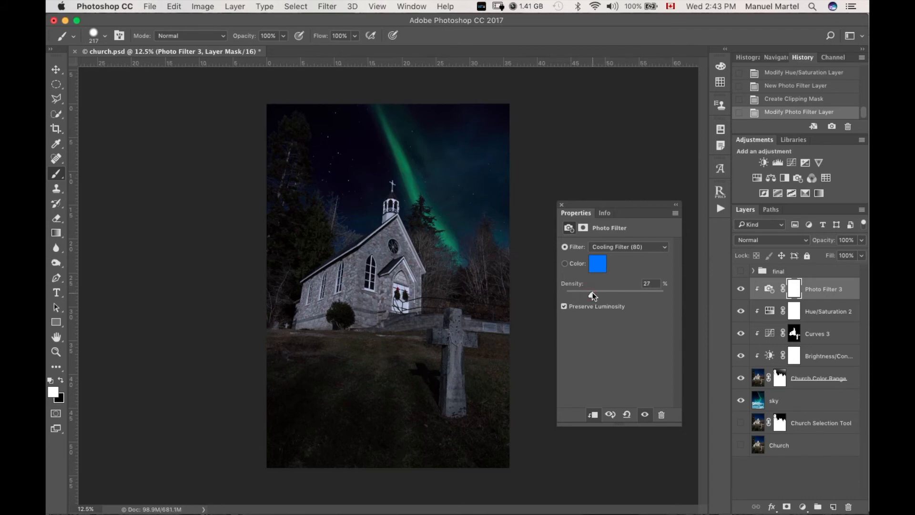
drag(592, 295, 590, 295)
click(560, 207)
Compare the image with and without the cooling Photo Filter by switching its visibility
click(741, 288)
click(741, 289)
click(742, 289)
click(741, 288)
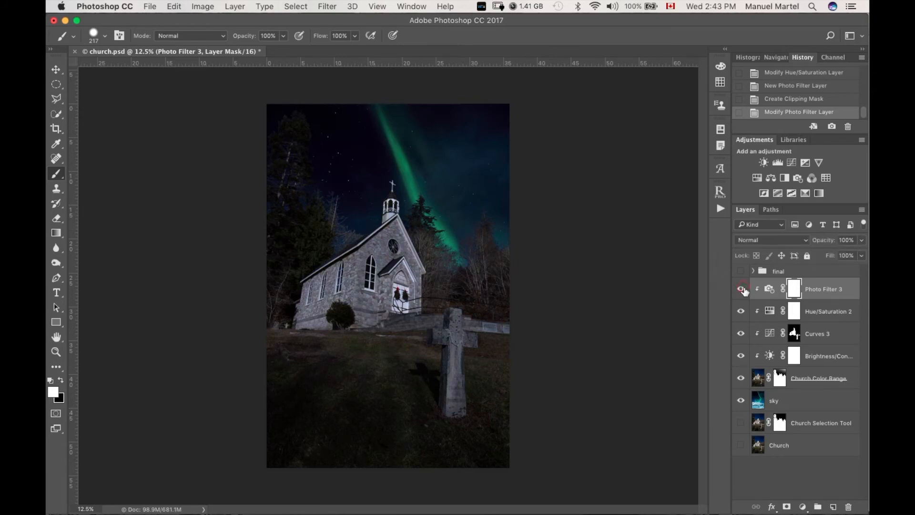
Create a new empty layer above the Photo Filter and clip it to the church layers
click(833, 506)
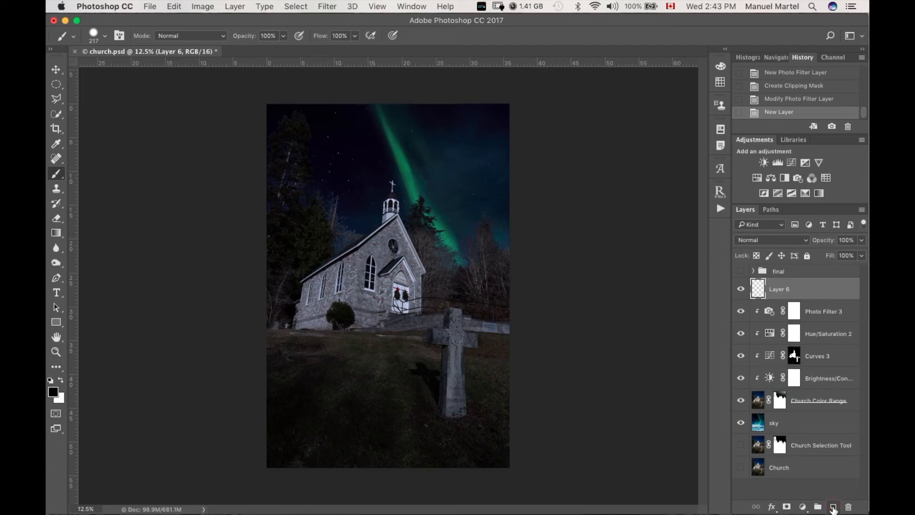
drag(758, 295, 758, 295)
alt+click(757, 296)
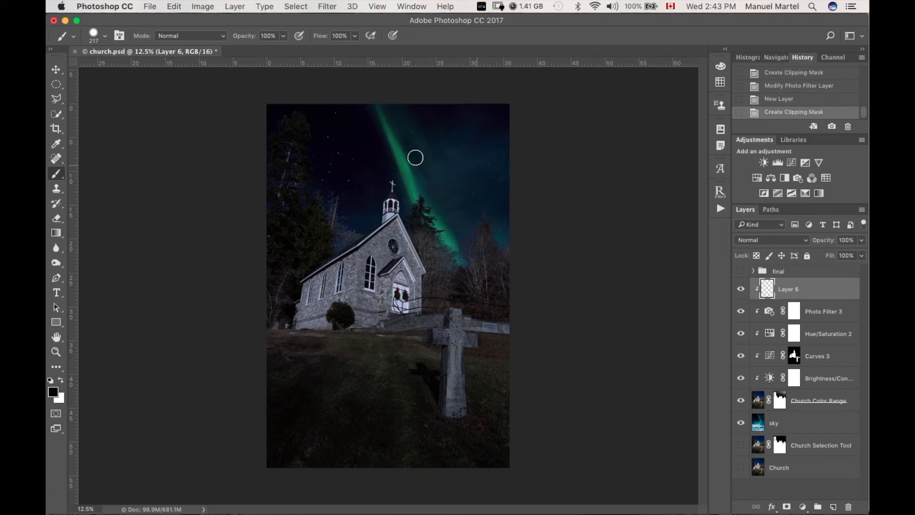
Choose a dark green foreground colour and fill the new clipped layer with it using the Paint Bucket
click(60, 237)
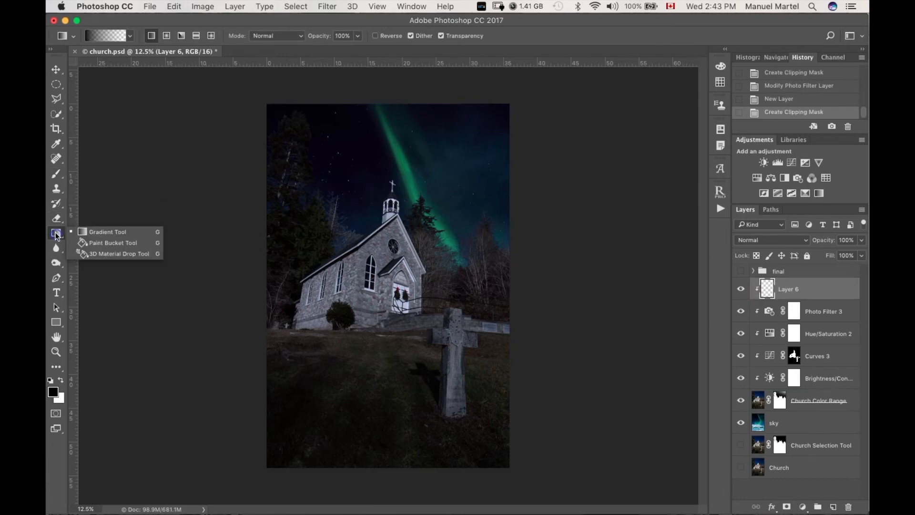
click(90, 245)
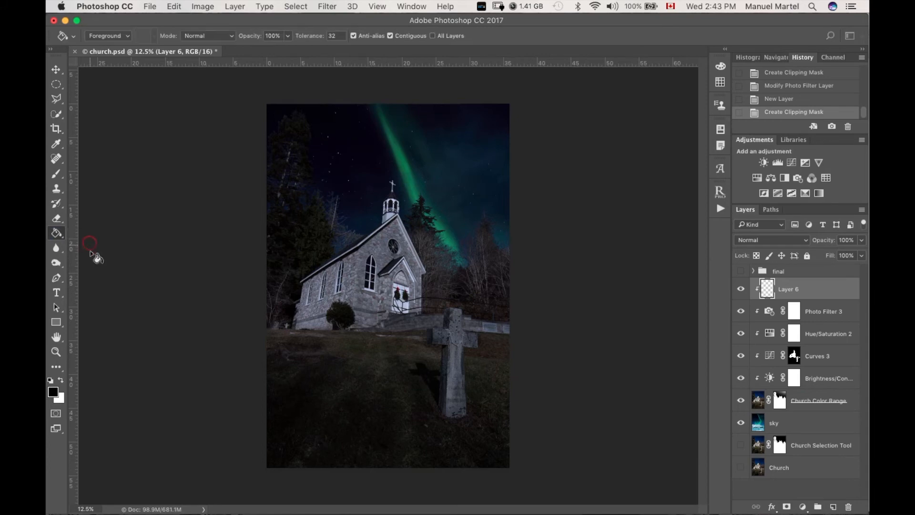
click(53, 392)
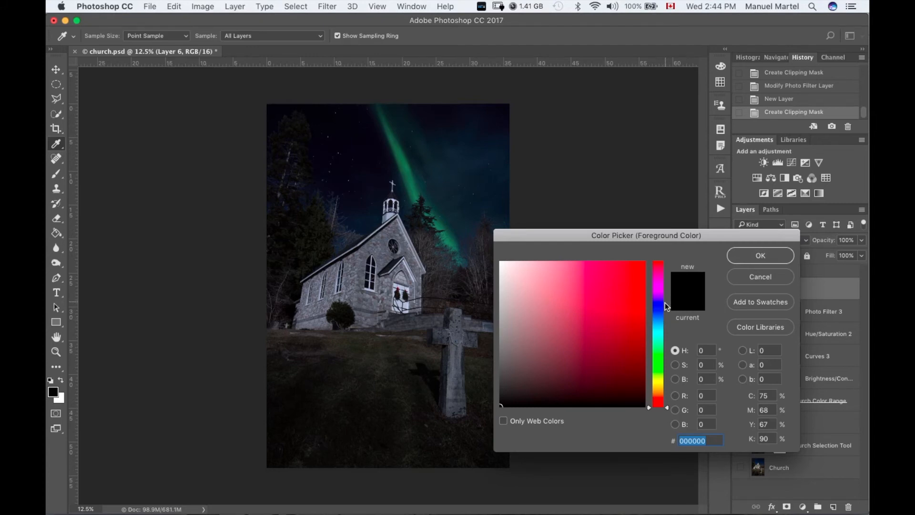
drag(660, 312, 661, 301)
drag(577, 377, 577, 376)
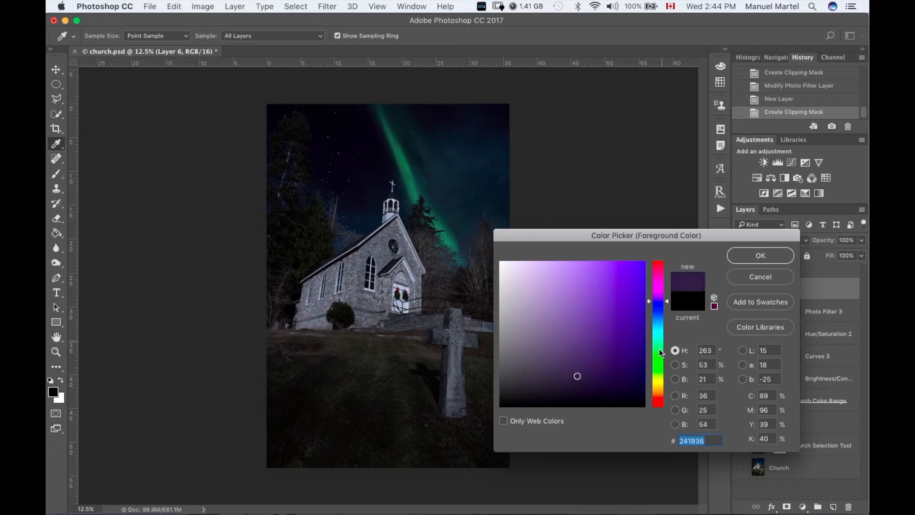
click(657, 371)
click(657, 375)
click(581, 385)
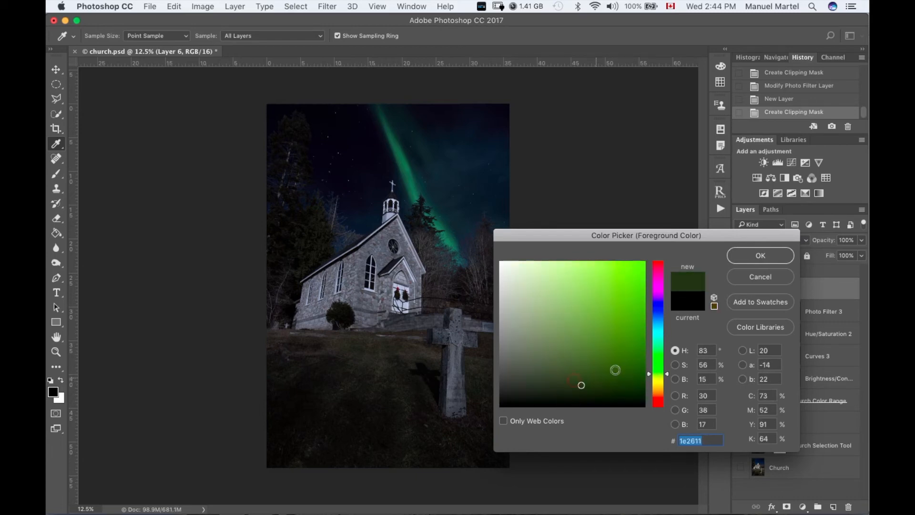
drag(657, 375, 658, 365)
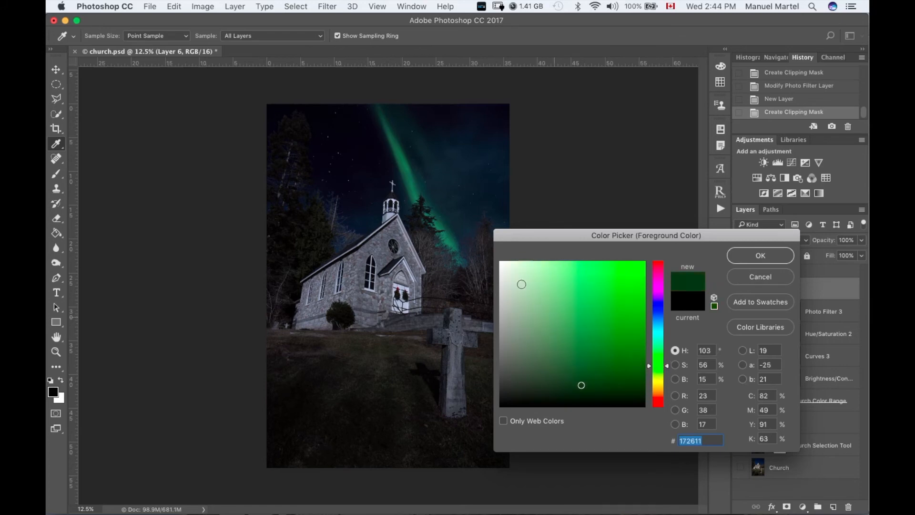
drag(581, 378, 585, 379)
click(750, 256)
key(g)
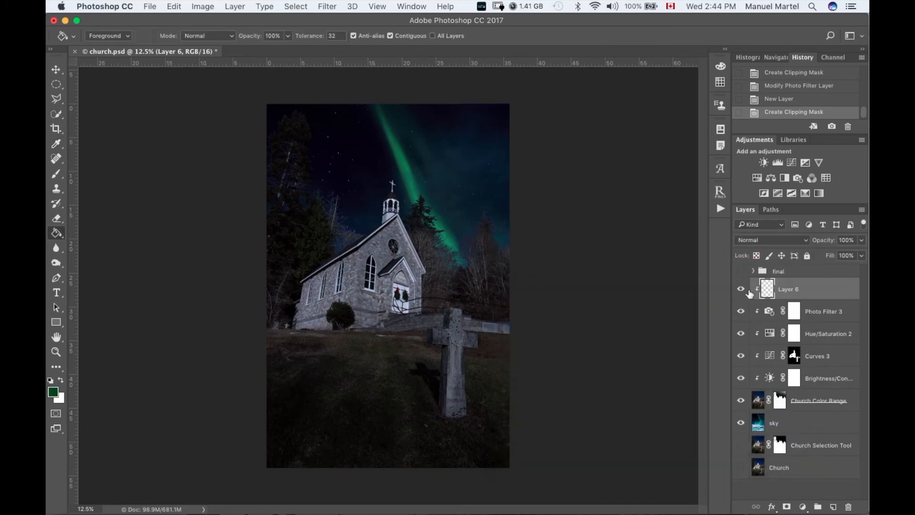
click(411, 293)
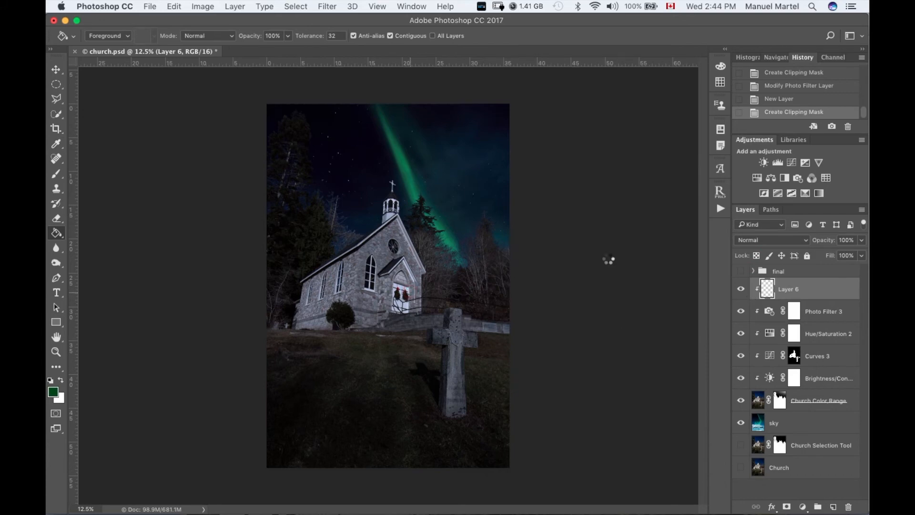
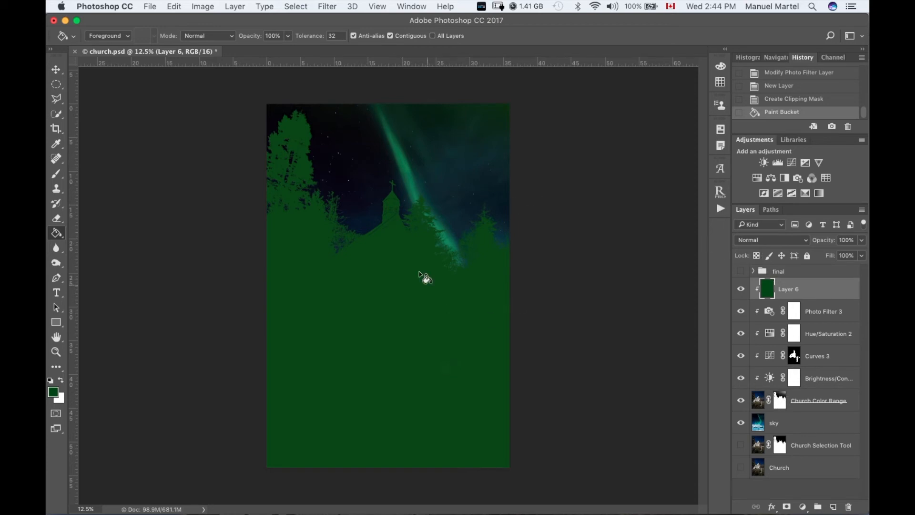
Try Overlay and Soft Light blending on the green layer, keep Soft Light, and lower the layer's opacity
click(766, 240)
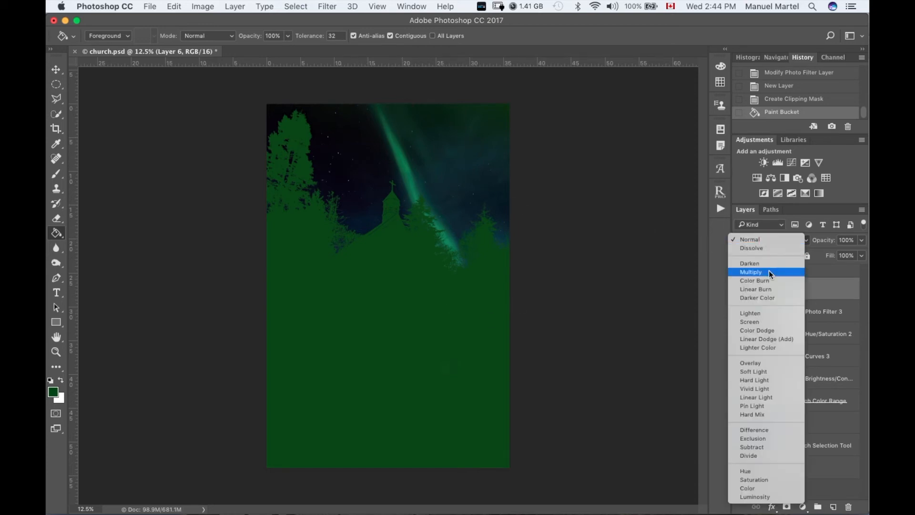
click(781, 371)
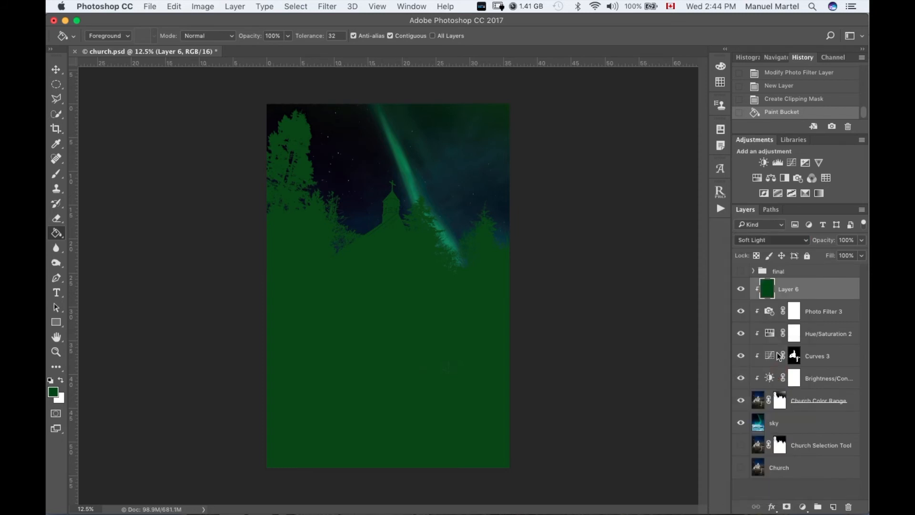
click(780, 239)
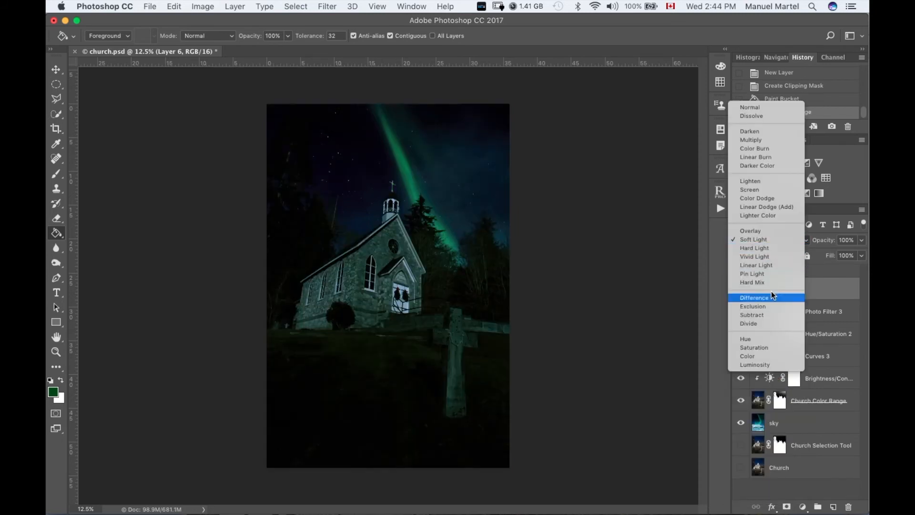
click(768, 230)
click(776, 239)
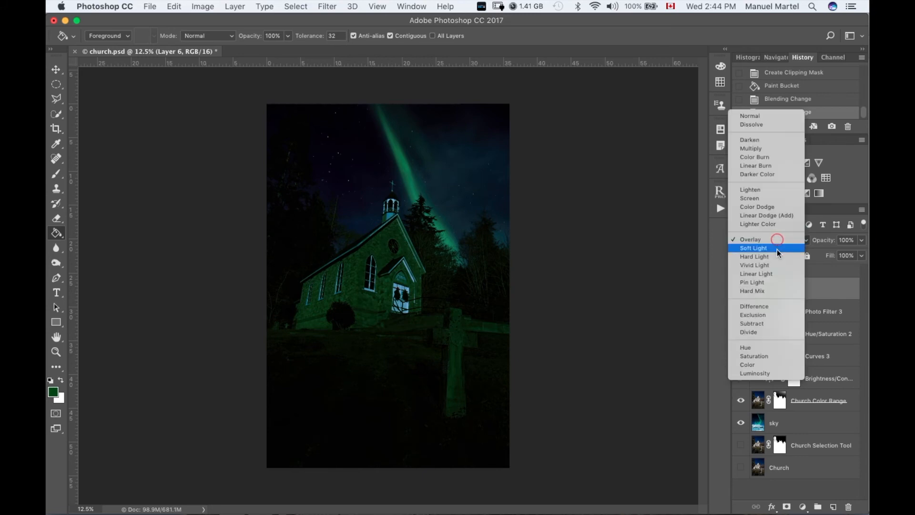
click(777, 247)
drag(832, 244, 749, 229)
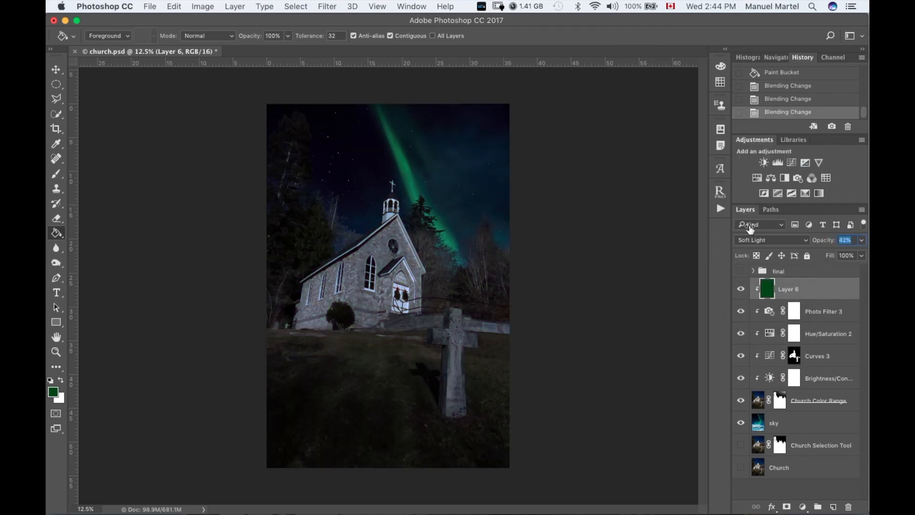
Set the green layer's opacity to 31% and compare the image with and without the layer
drag(744, 229, 745, 229)
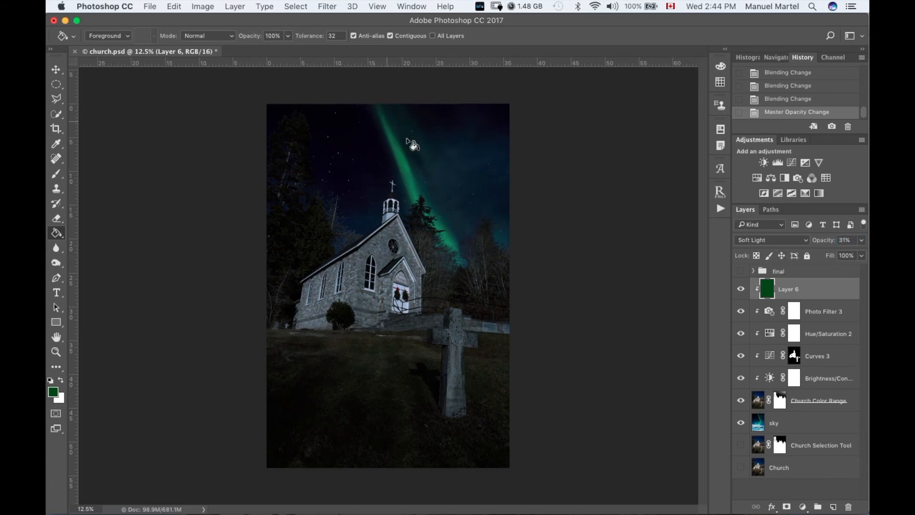
click(741, 290)
click(742, 288)
click(741, 288)
click(742, 288)
Raise the colour layer's opacity to 100% and refill it with dark blue #241757 using the Paint Bucket
drag(827, 243, 861, 239)
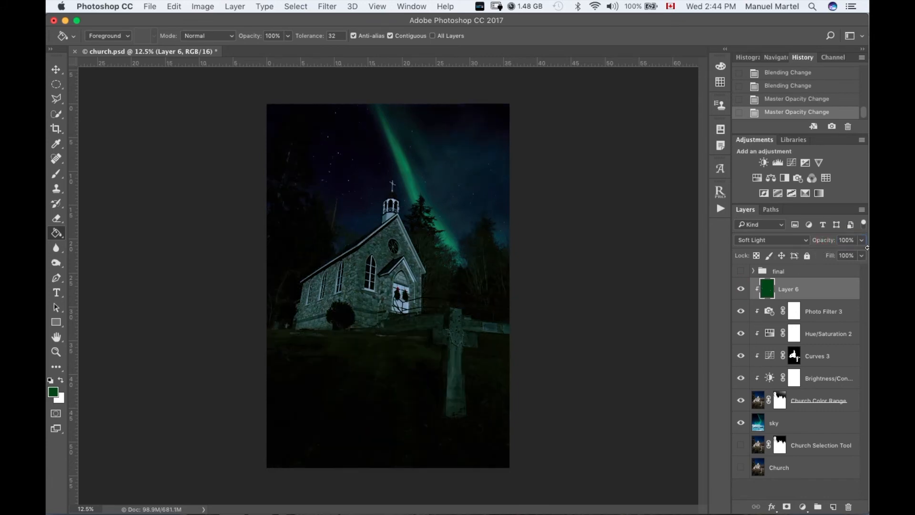
click(54, 391)
drag(658, 318, 660, 304)
drag(587, 380, 607, 357)
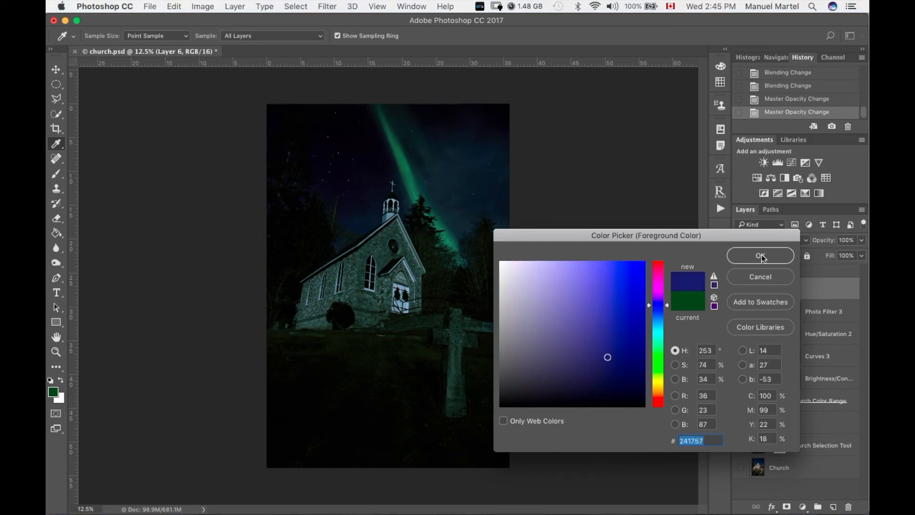
click(747, 258)
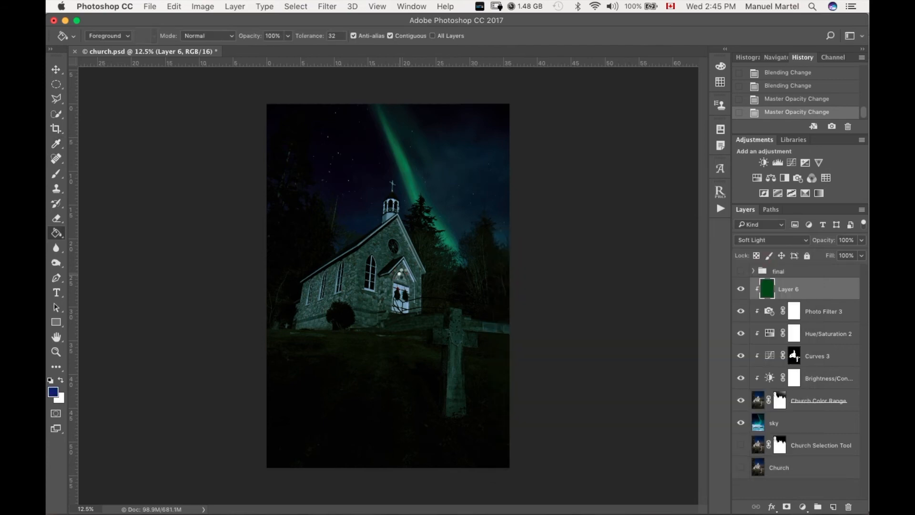
click(401, 281)
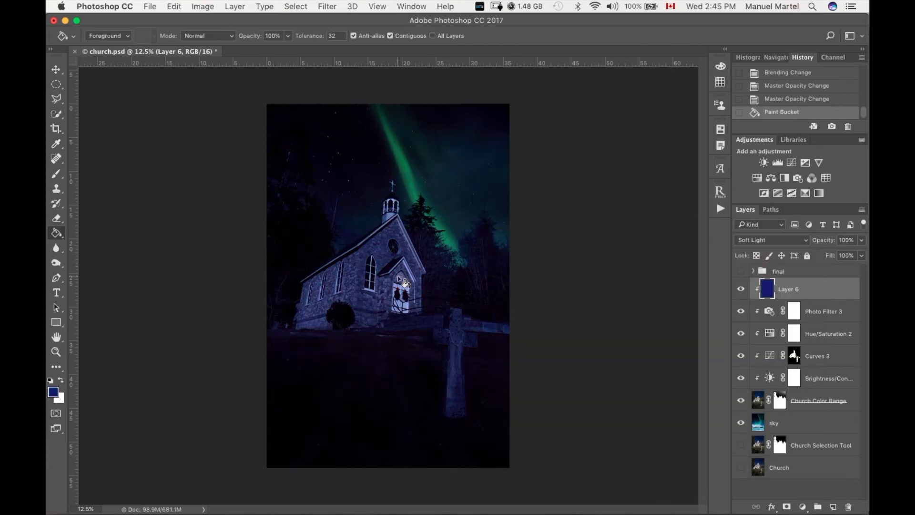
Lower the blue layer's opacity to 16% and compare the image with and without the layer
click(844, 240)
text(0)
key(Return)
mouse_move(754, 245)
mouse_down()
mouse_move(770, 242)
mouse_move(762, 239)
mouse_up()
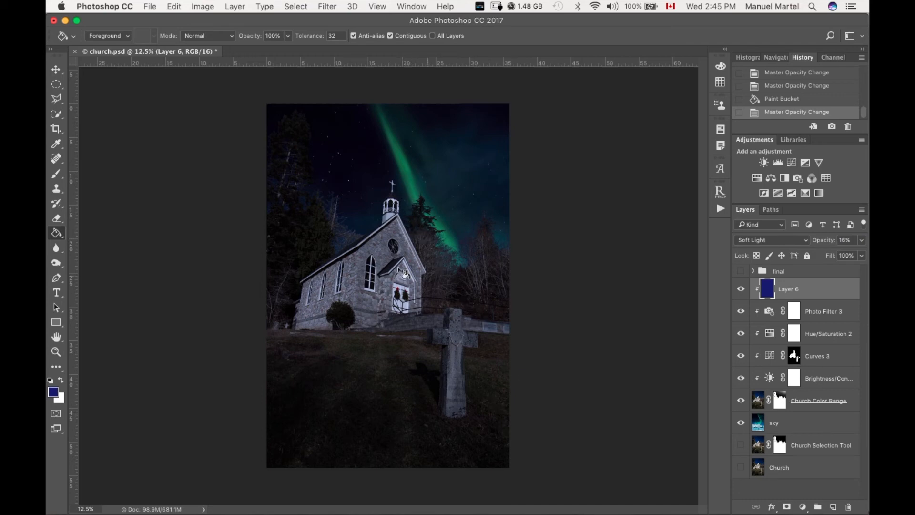
click(742, 288)
click(741, 289)
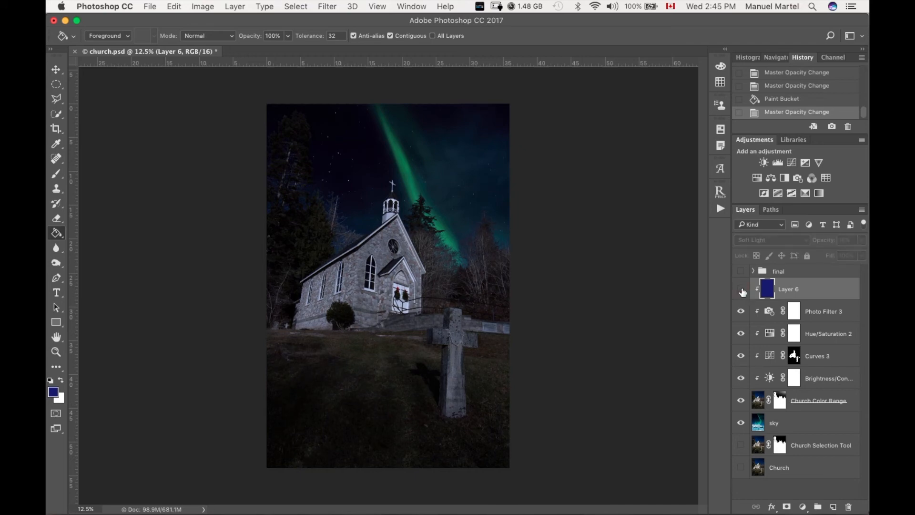
click(741, 288)
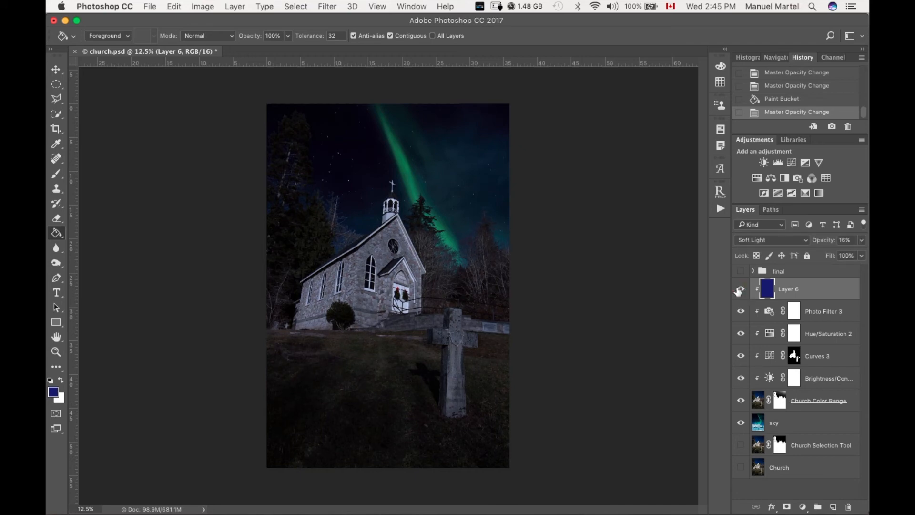
Add a layer mask to the blue layer and paint black on it over the trees and the foreground grass
click(787, 507)
key(d)
key(b)
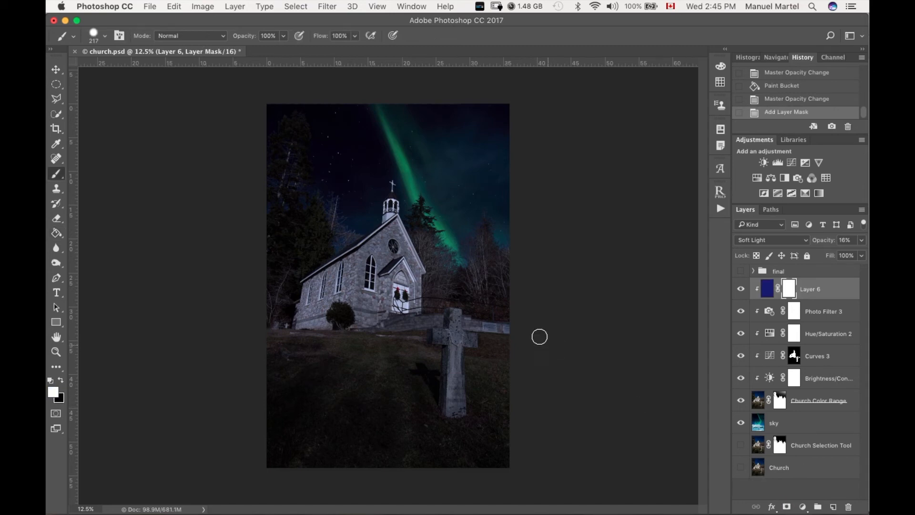
key(x)
mouse_move(289, 180)
mouse_down()
mouse_move(258, 259)
mouse_move(313, 159)
mouse_up()
drag(270, 257, 342, 209)
drag(273, 263, 330, 258)
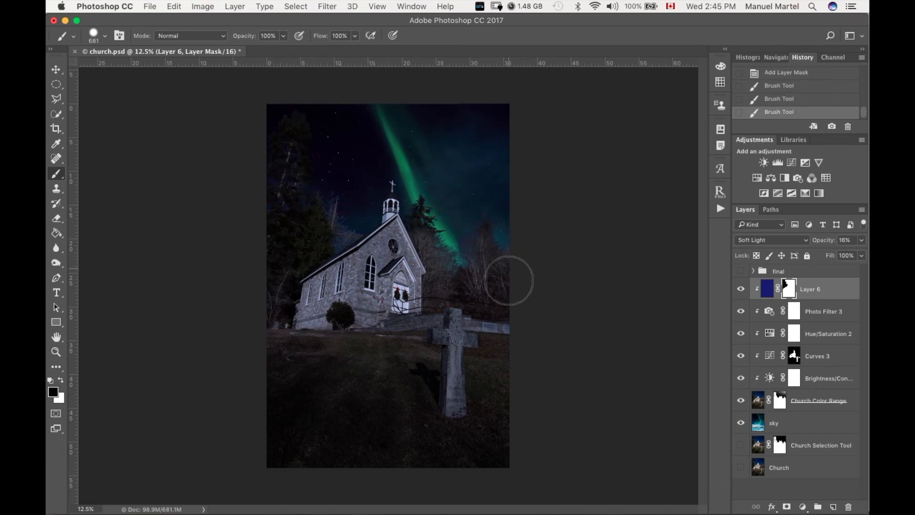
drag(434, 212, 496, 286)
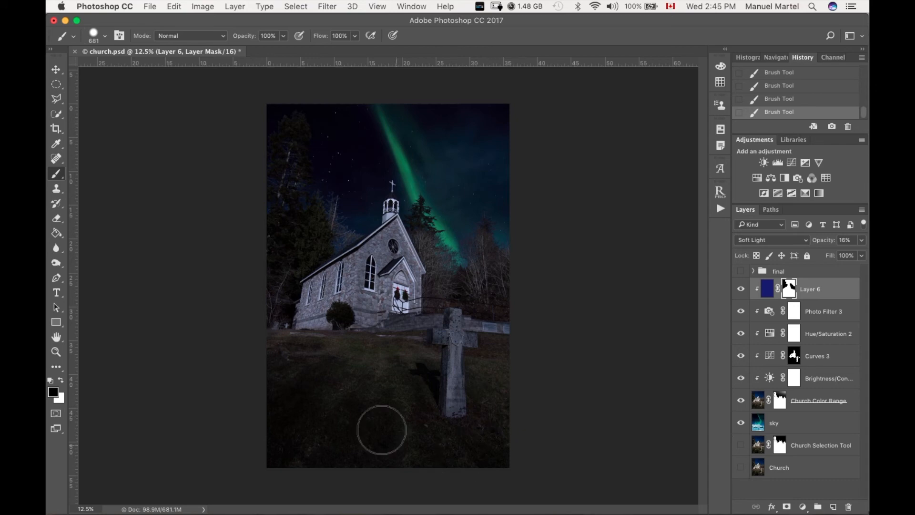
drag(270, 416, 257, 370)
Compare the image with and without the blue layer, and paint more black on its mask over the trees on both sides
click(741, 290)
click(741, 292)
click(742, 291)
click(742, 291)
mouse_move(479, 206)
mouse_down()
mouse_move(508, 232)
mouse_move(443, 210)
mouse_up()
mouse_move(333, 212)
mouse_down()
mouse_move(279, 245)
mouse_move(303, 116)
mouse_move(334, 202)
mouse_move(281, 239)
mouse_up()
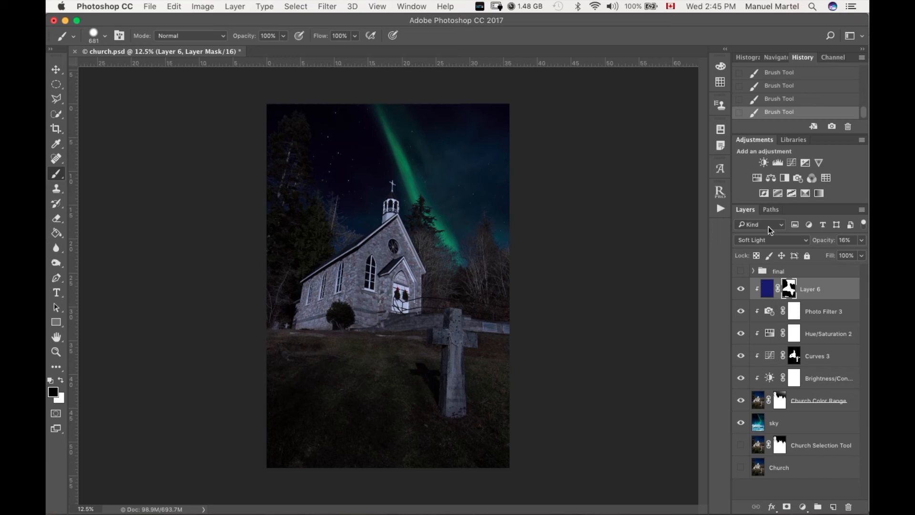
Compare the current composite with the finished version by switching the final group's visibility
click(741, 271)
click(742, 272)
click(741, 272)
click(741, 271)
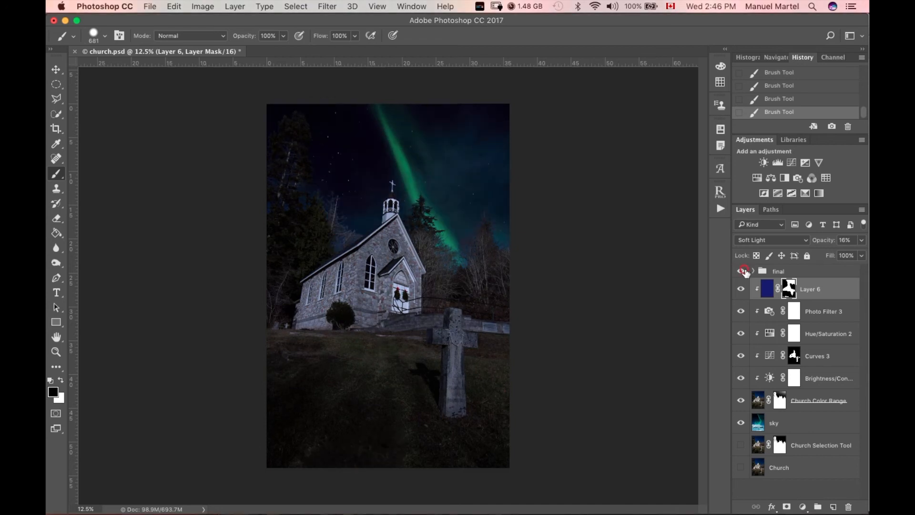
click(741, 272)
click(741, 271)
click(742, 272)
click(742, 271)
Examine the layers inside the final group, collapse and hide it, and check the image with and without the blue layer
click(753, 271)
click(742, 272)
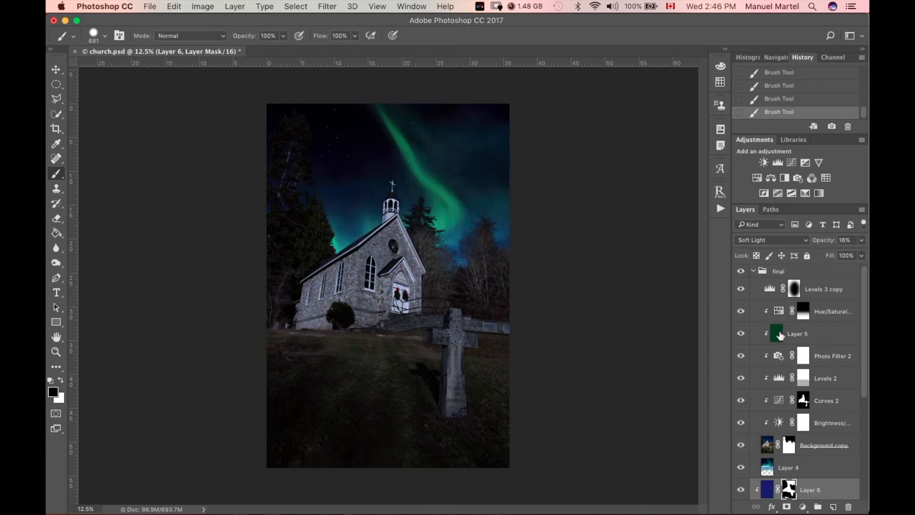
click(742, 271)
click(753, 271)
click(741, 290)
click(742, 290)
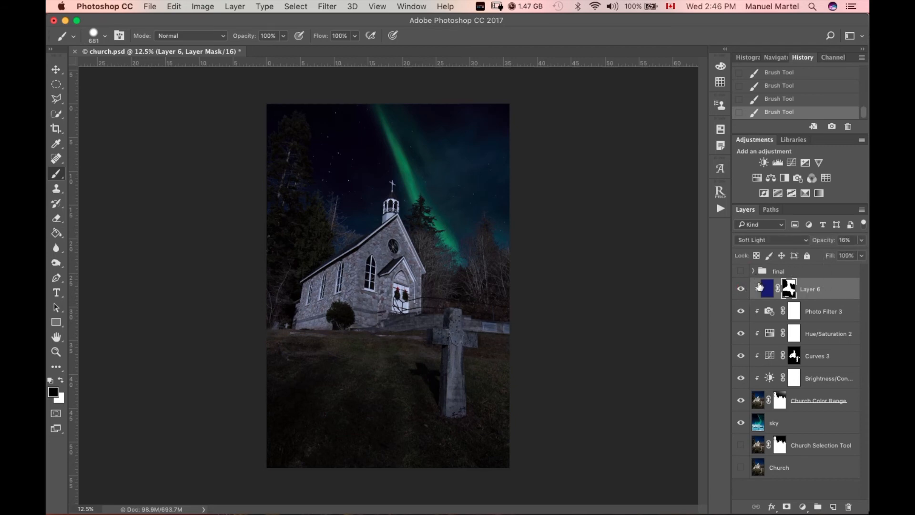
alt+click(753, 285)
Draw a large elliptical selection around the church and the stone cross, and feather it by 250 pixels
click(57, 84)
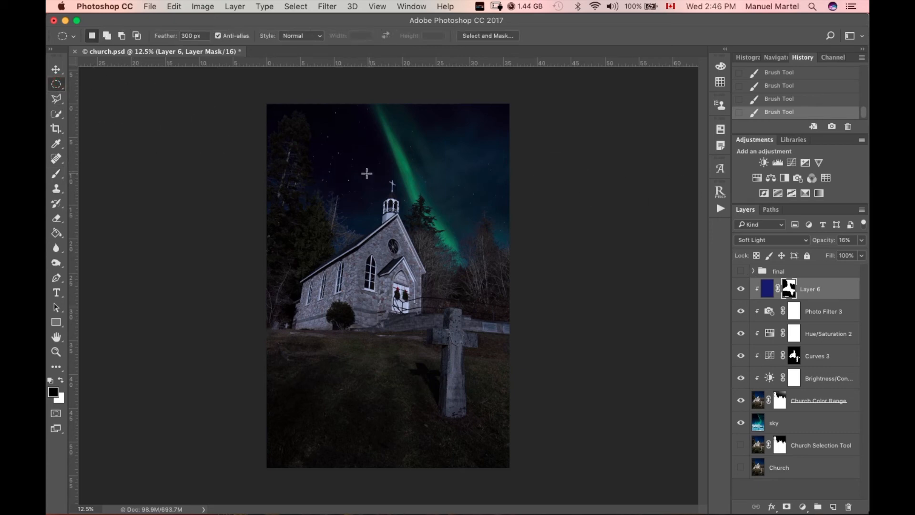
drag(292, 136, 499, 441)
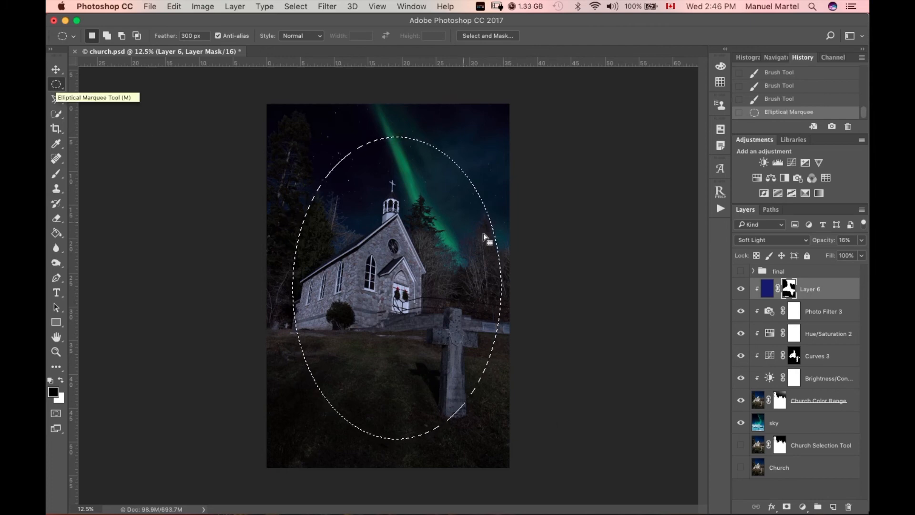
right_click(393, 262)
click(416, 288)
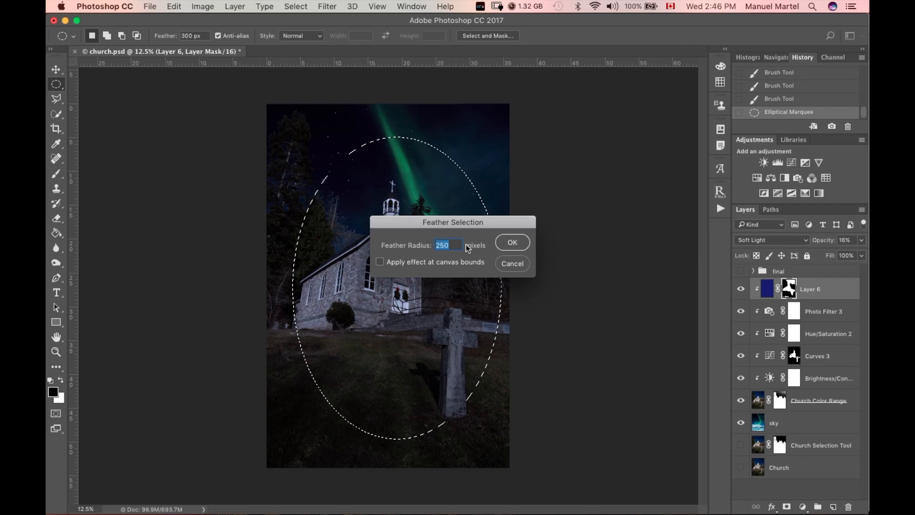
click(513, 242)
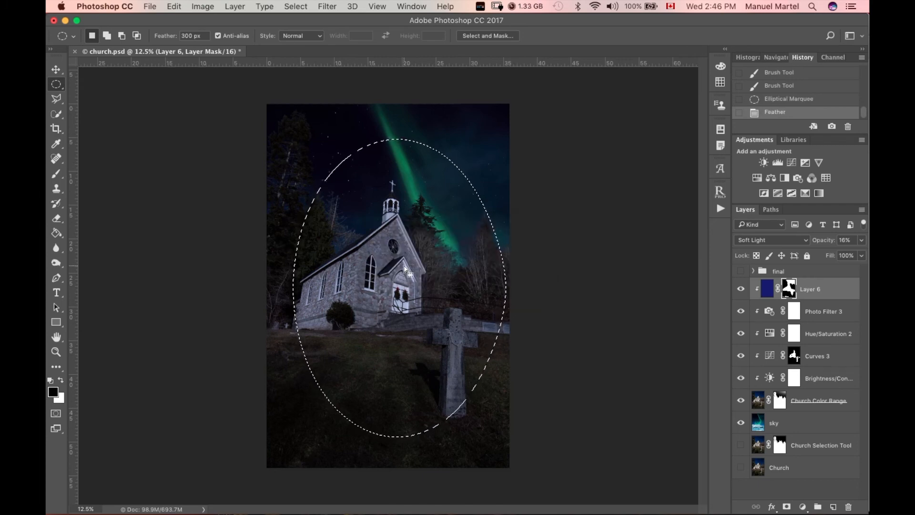
key(v)
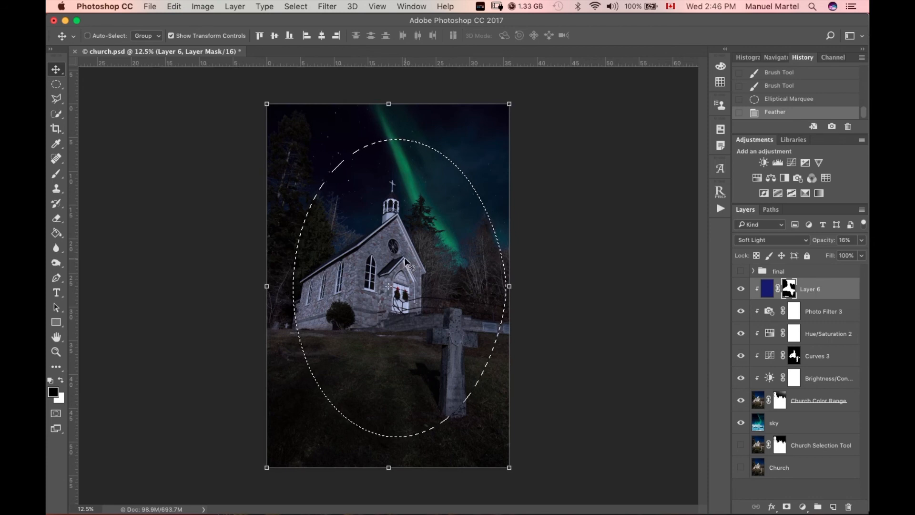
drag(407, 261, 409, 267)
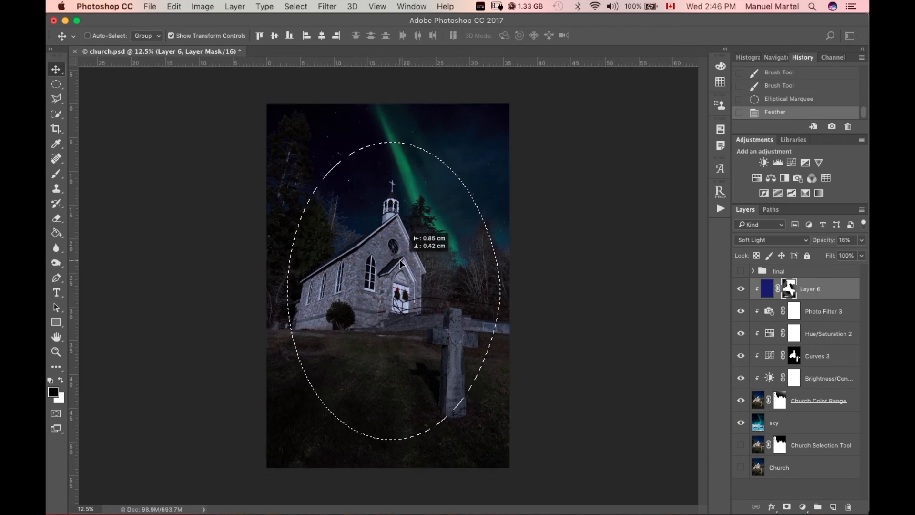
drag(400, 262, 407, 265)
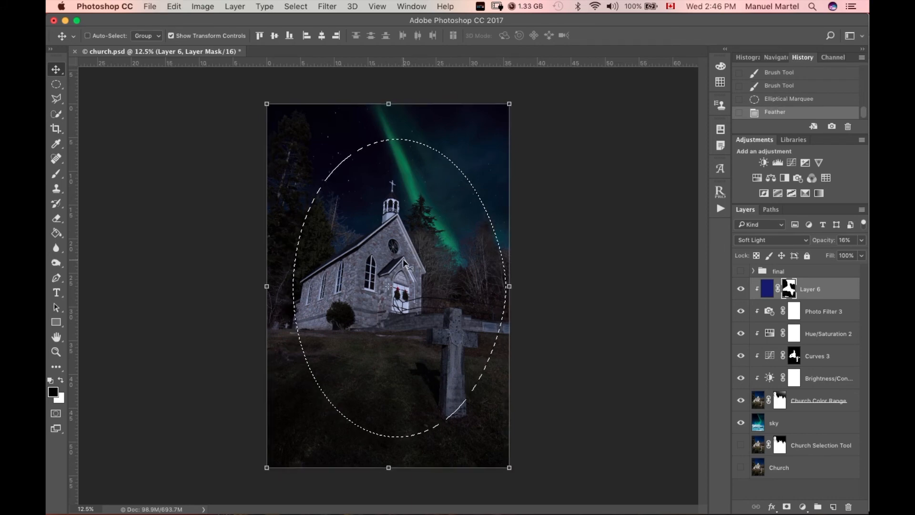
Shift the elliptical selection slightly down and to the left, and create a Levels adjustment from it with an inverted mask
click(64, 84)
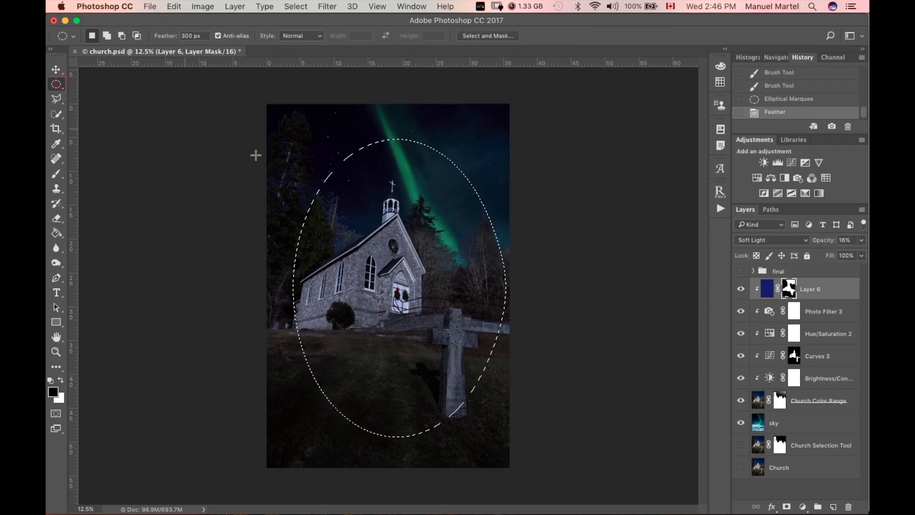
mouse_move(410, 265)
mouse_down()
mouse_move(403, 262)
mouse_move(404, 277)
mouse_up()
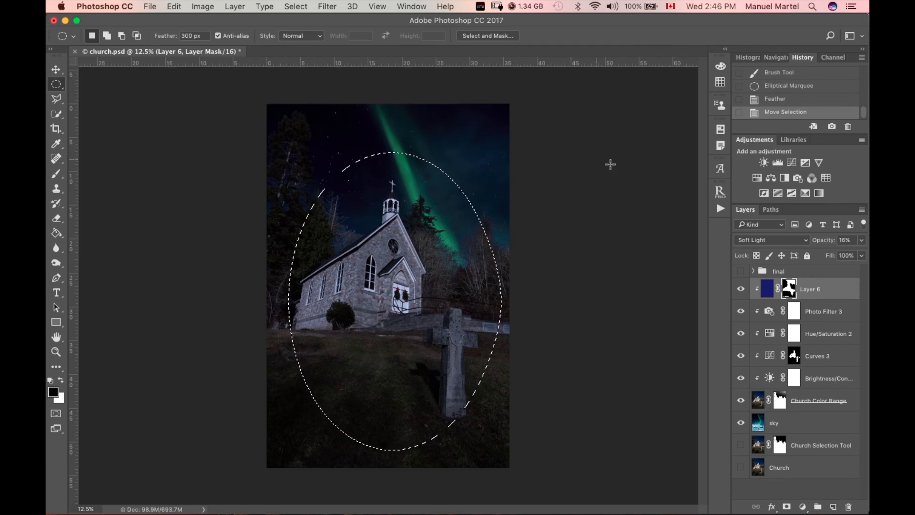
click(777, 162)
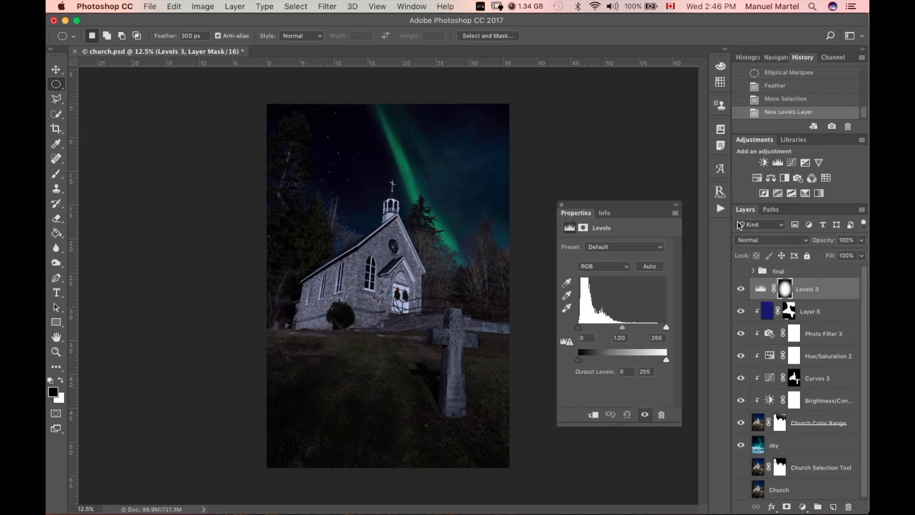
key(super+i)
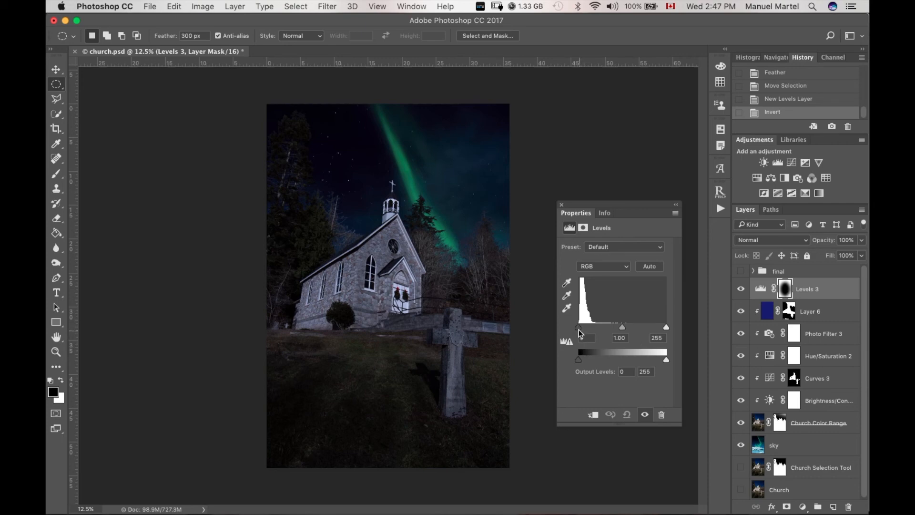
Raise the black input of the Levels adjustment to darken the image edges, and clip the adjustment to the church layers
mouse_move(579, 328)
mouse_down()
mouse_move(593, 329)
mouse_move(583, 329)
mouse_up()
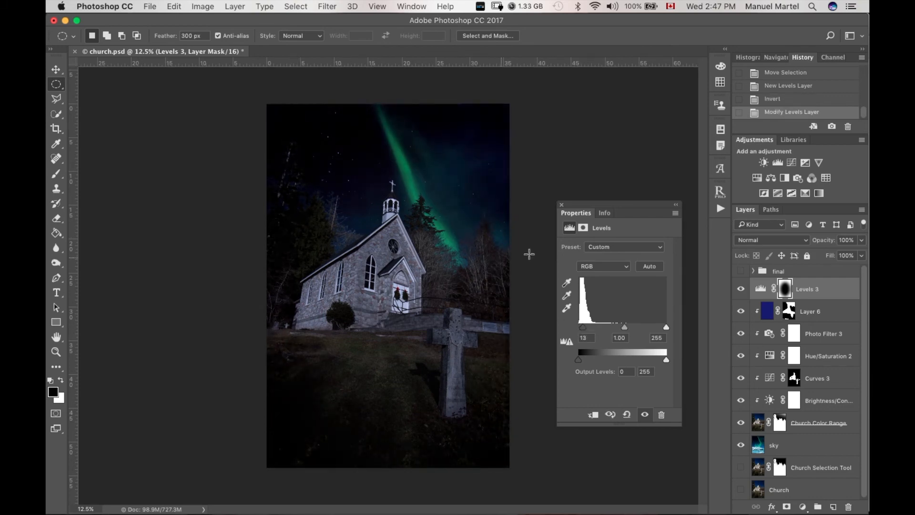
drag(583, 328, 584, 327)
click(561, 205)
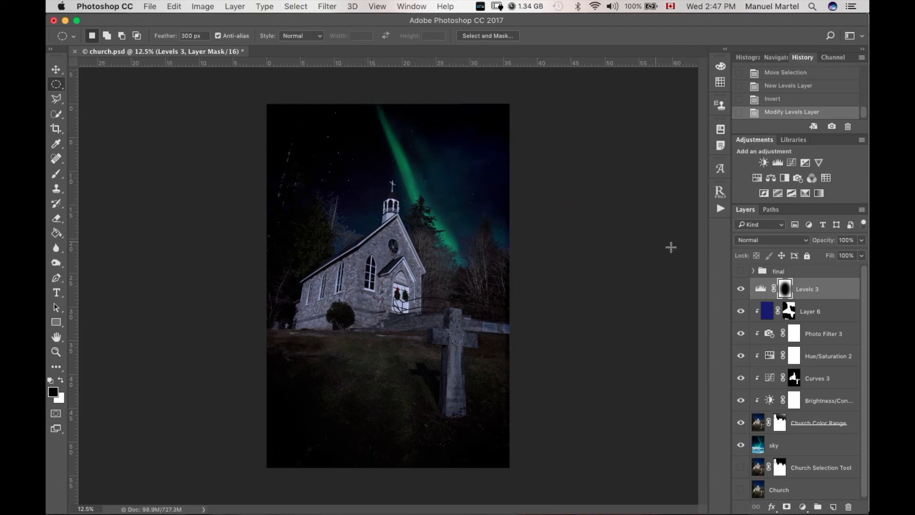
alt+click(757, 305)
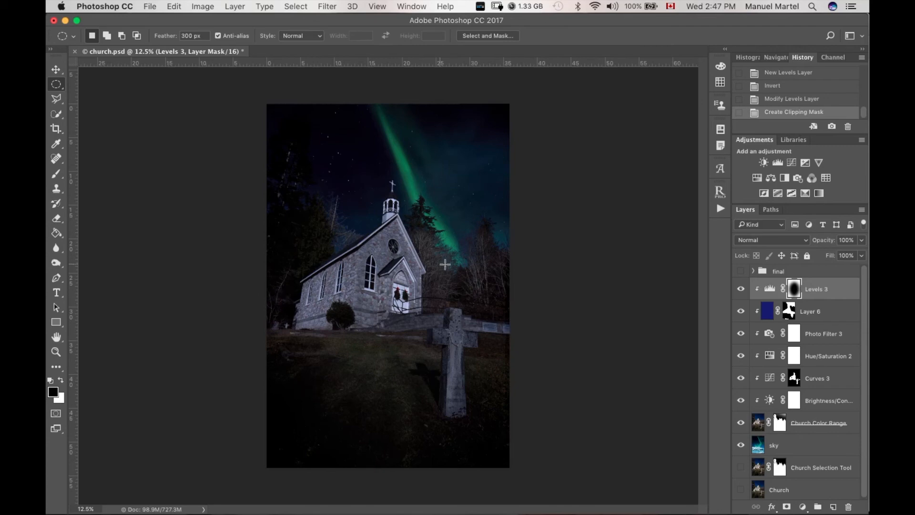
Set the brush opacity to 53% and paint white on the Levels mask over the trees left of the church
key(x)
key(b)
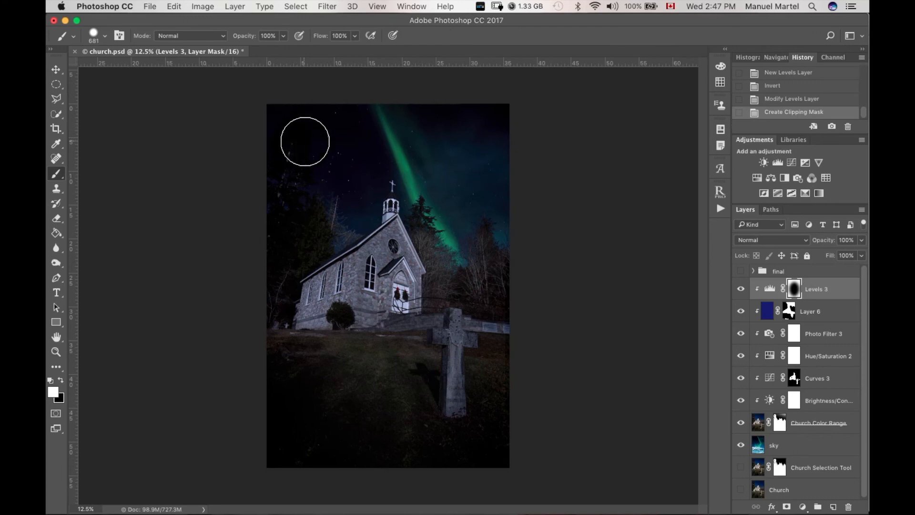
drag(245, 38, 217, 45)
mouse_move(317, 172)
mouse_down()
mouse_move(301, 76)
mouse_move(302, 96)
mouse_up()
drag(261, 219, 259, 225)
drag(304, 141, 272, 229)
drag(314, 200, 262, 256)
drag(327, 214, 250, 274)
drag(313, 223, 268, 252)
drag(312, 202, 268, 233)
drag(290, 210, 245, 233)
mouse_move(333, 218)
mouse_down()
mouse_move(291, 242)
mouse_move(310, 225)
mouse_move(270, 238)
mouse_move(325, 225)
mouse_move(283, 217)
mouse_up()
Paint black on the Levels mask over the trees left of the church to reduce the darkening there
key(x)
drag(320, 226, 284, 213)
drag(308, 219, 287, 224)
drag(316, 190, 331, 209)
drag(292, 117, 277, 190)
drag(321, 145, 284, 226)
drag(323, 188, 325, 219)
drag(300, 149, 274, 216)
mouse_move(313, 122)
mouse_down()
mouse_move(292, 163)
mouse_move(288, 237)
mouse_move(275, 258)
mouse_up()
Paint black on the Levels mask over the trees right of the church and the grass in front of it
drag(495, 242, 527, 267)
mouse_move(481, 243)
mouse_down()
mouse_move(510, 287)
mouse_move(485, 281)
mouse_move(521, 296)
mouse_up()
drag(494, 266, 510, 244)
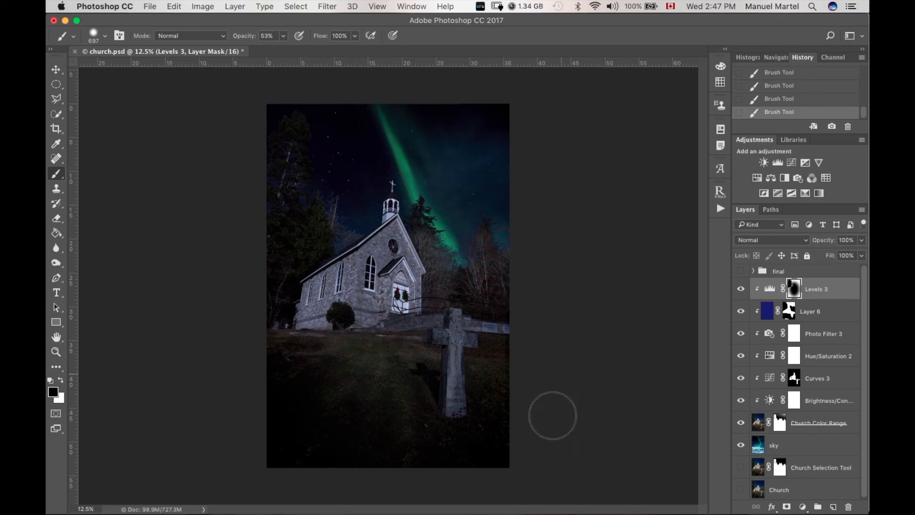
drag(394, 392, 287, 331)
mouse_move(298, 350)
mouse_down()
mouse_move(329, 389)
mouse_move(476, 347)
mouse_move(373, 400)
mouse_move(408, 346)
mouse_move(462, 417)
mouse_move(275, 330)
mouse_up()
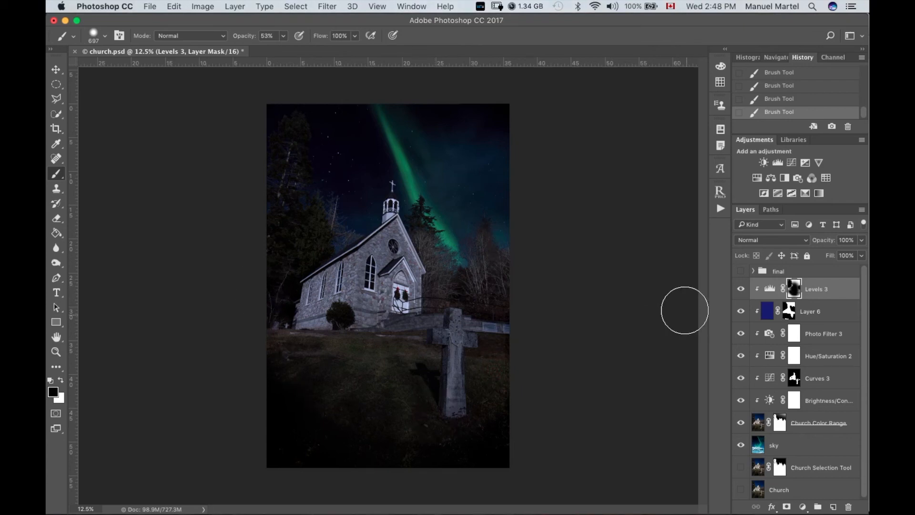
Compare the image with and without the Levels adjustment by switching its visibility
click(742, 289)
click(742, 289)
click(746, 288)
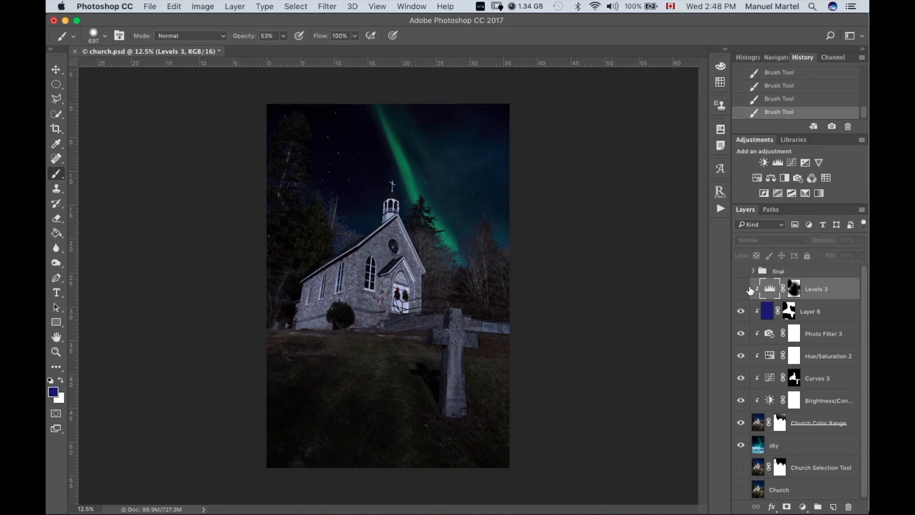
click(742, 289)
click(745, 289)
click(742, 289)
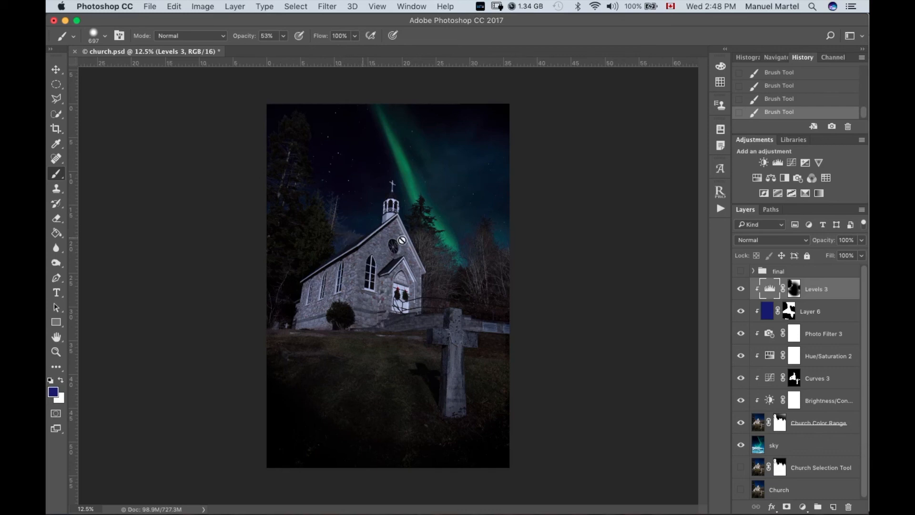
Activate the Levels 3 mask with white as the painting colour and reduce the brush size to 393
click(793, 291)
key(x)
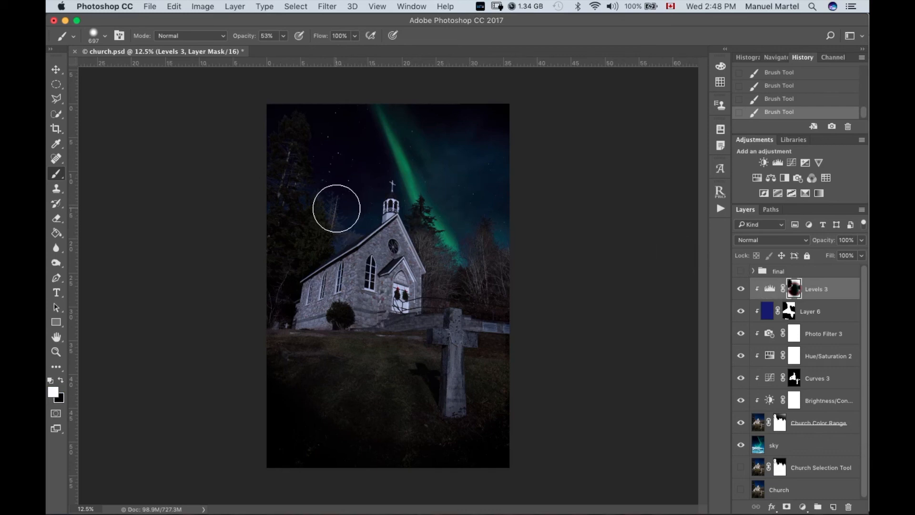
mouse_move(341, 231)
ctrl+alt+mouse_down()
mouse_move(331, 234)
mouse_move(352, 233)
mouse_move(354, 220)
mouse_move(335, 214)
ctrl+alt+mouse_up()
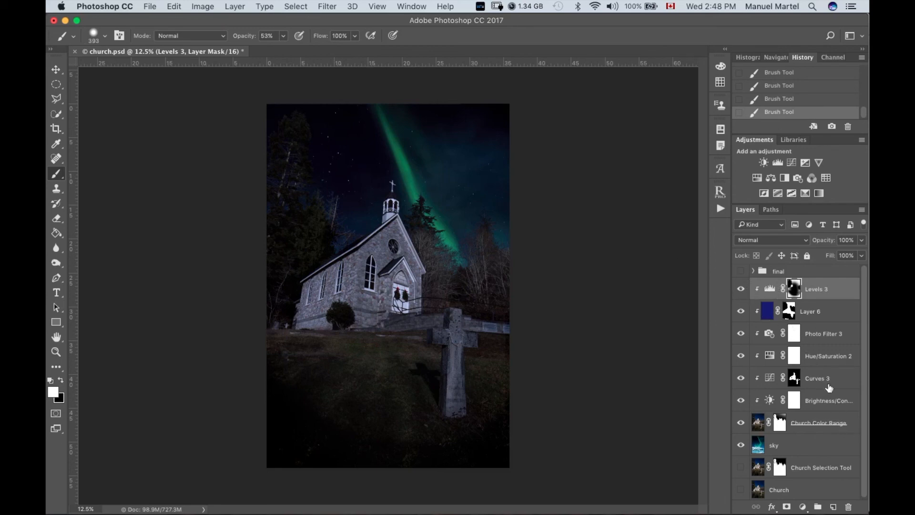
Group all layers from Levels 3 down to sky and rename the group "final tutorial"
shift+click(851, 427)
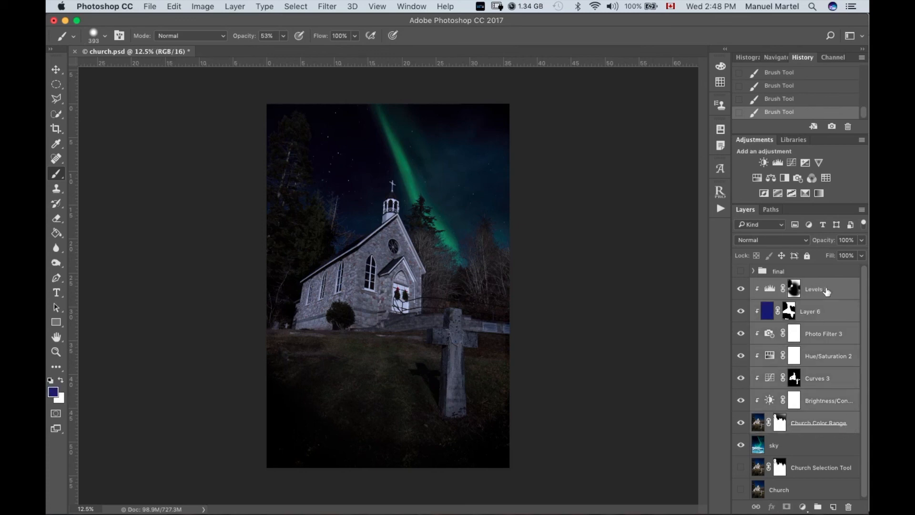
click(846, 446)
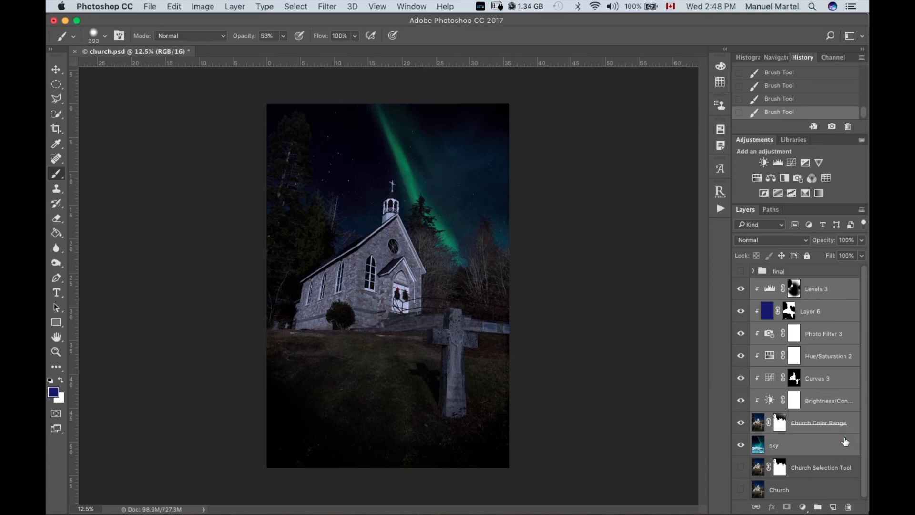
key(super+g)
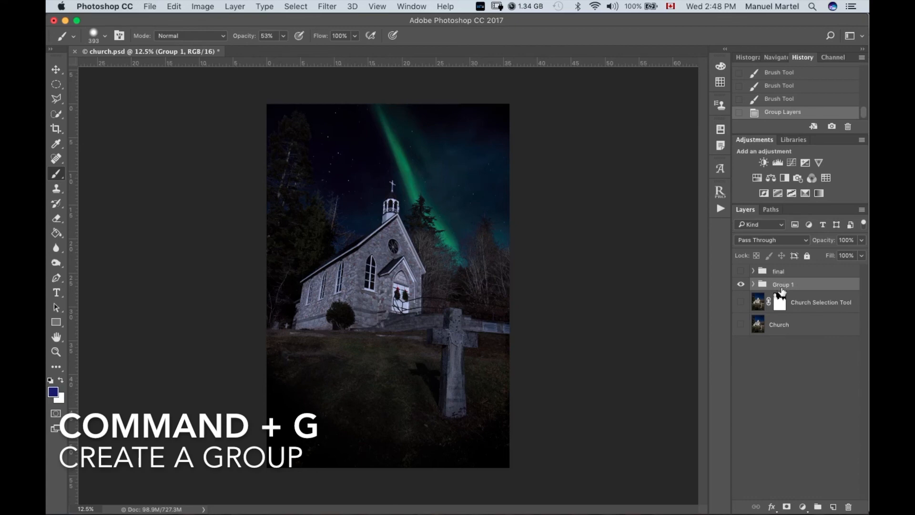
double_click(782, 286)
key(BackSpace)
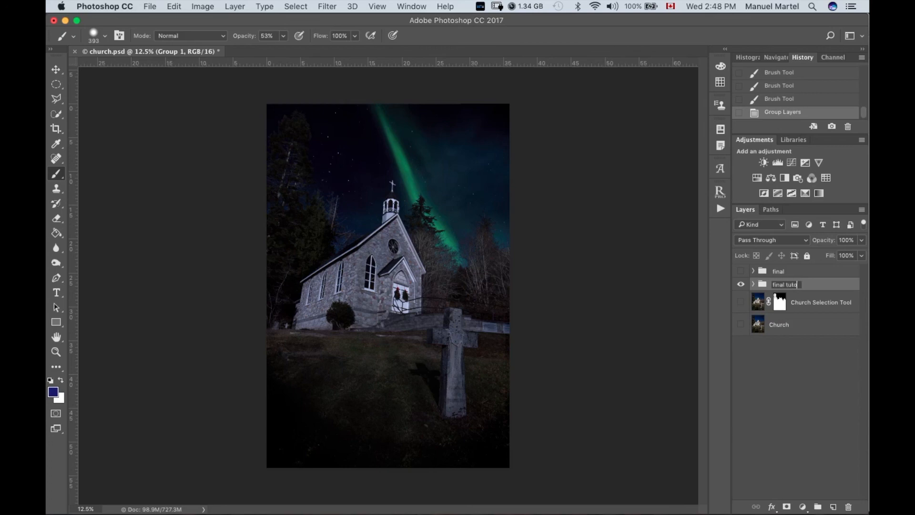
key(Return)
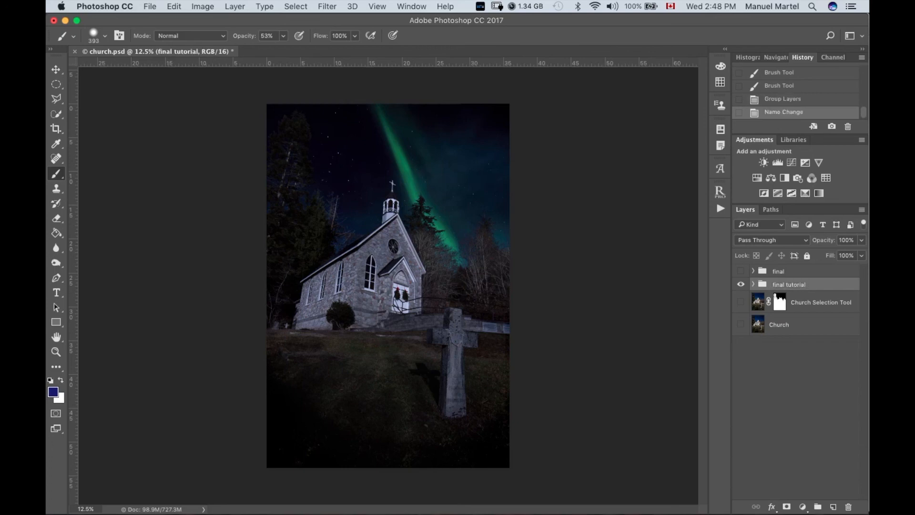
Compare the composite with the earlier version by switching the visibility of the "final" group
click(741, 271)
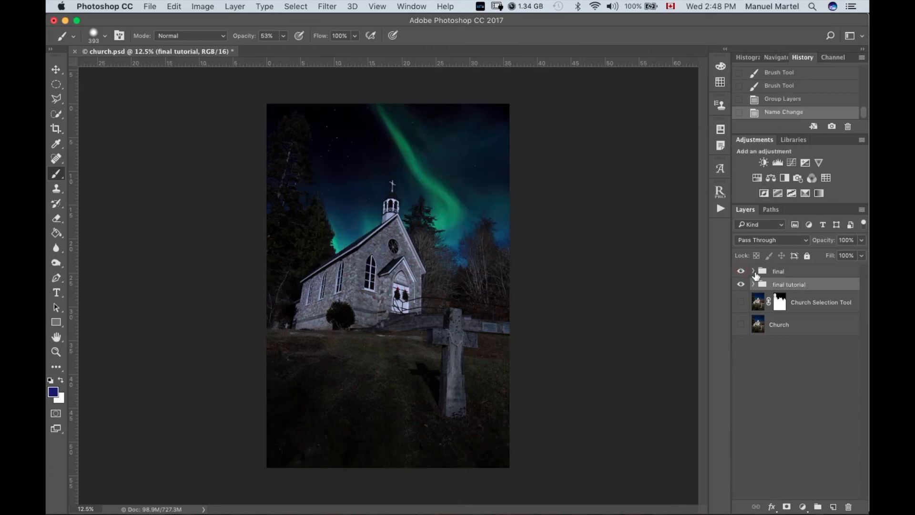
click(741, 271)
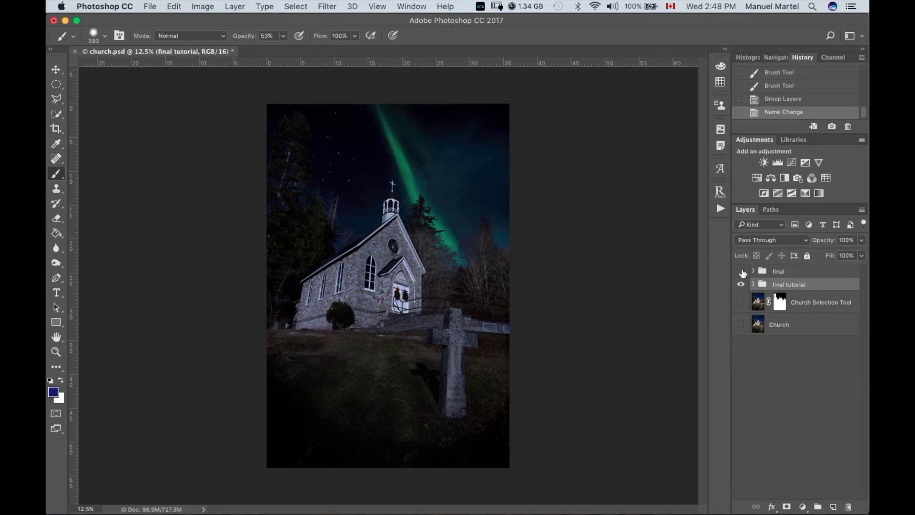
click(740, 272)
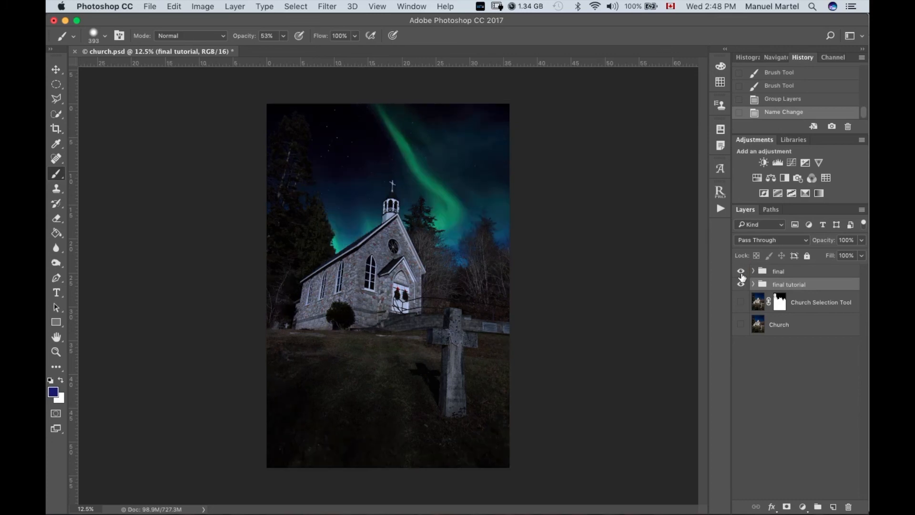
click(741, 271)
click(740, 271)
click(741, 272)
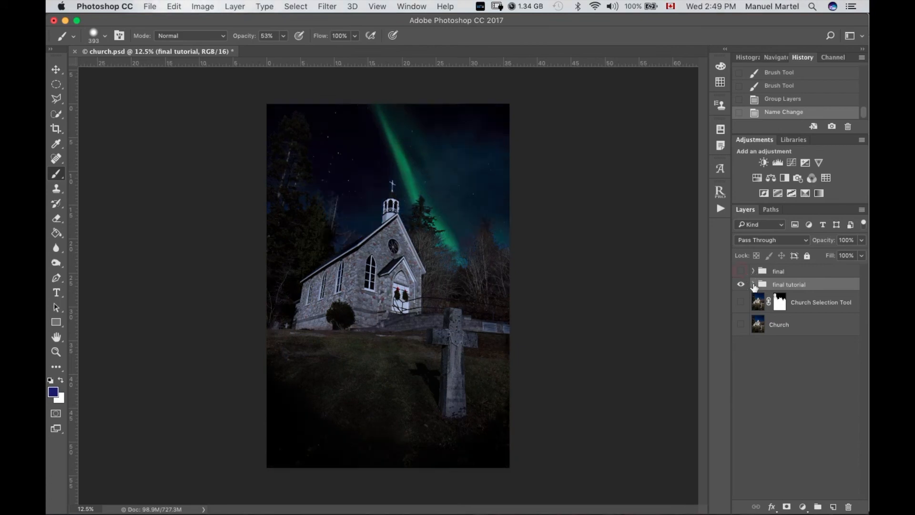
Squash the sky layer vertically inside the "final tutorial" group, raising its lower edge to the grass just below the church
click(753, 285)
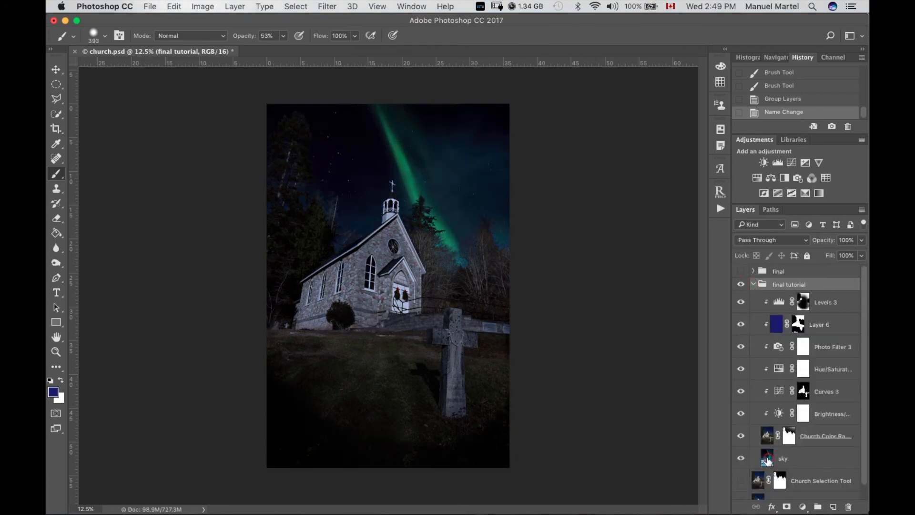
click(767, 460)
key(v)
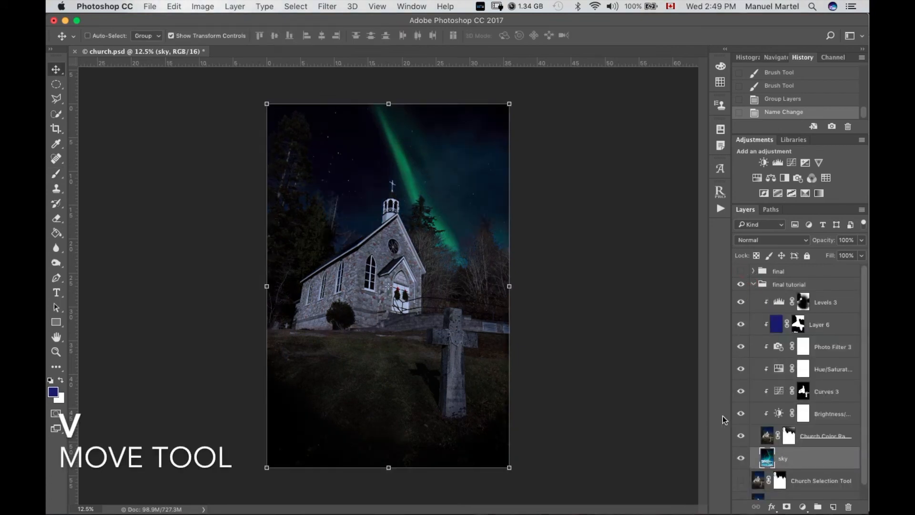
drag(389, 466, 370, 351)
click(579, 35)
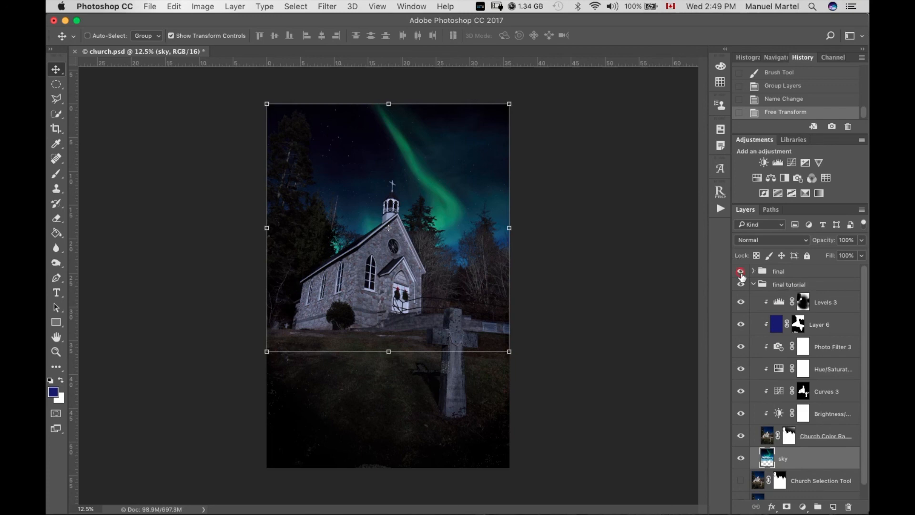
Compare the reshaped sky with the reference version by showing and hiding the "final" group
click(741, 271)
click(741, 271)
click(742, 271)
click(741, 271)
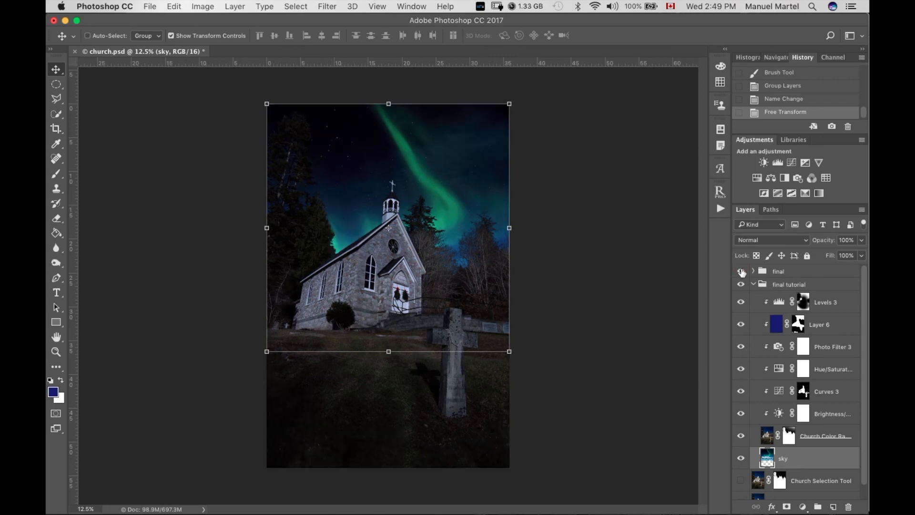
click(741, 271)
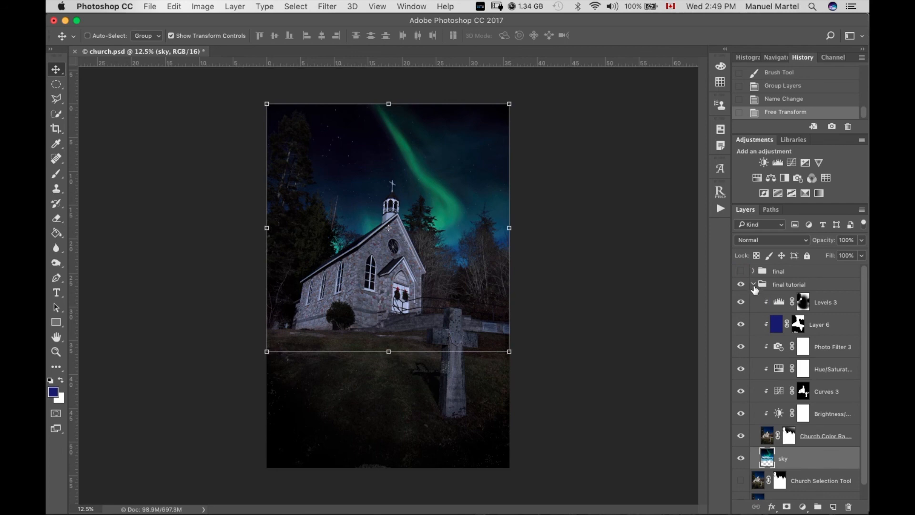
Set the brush opacity to 100% and paint black on the Church Color Range mask beside the roof left of the steeple
click(790, 436)
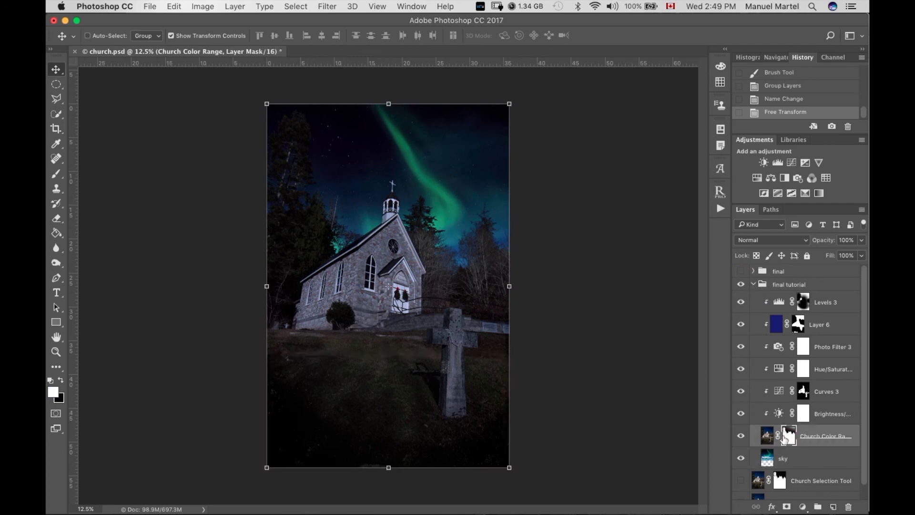
key(b)
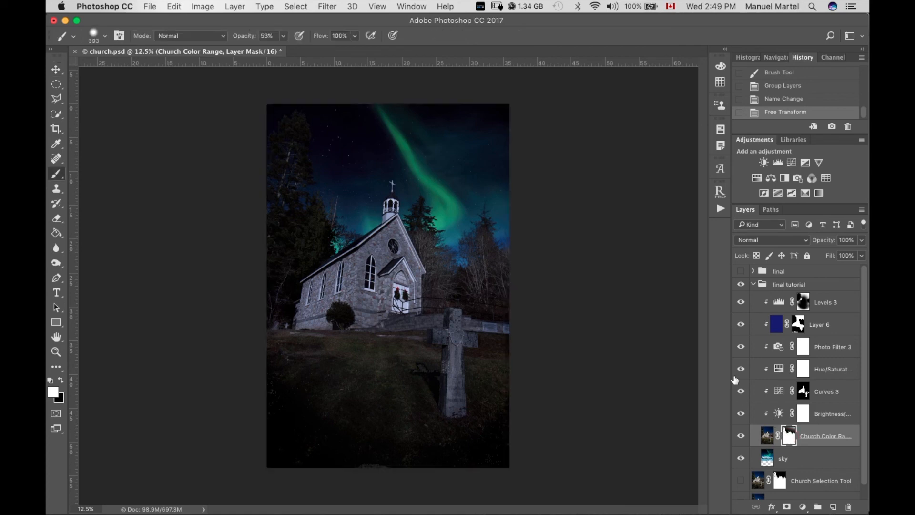
drag(468, 152, 478, 149)
key(x)
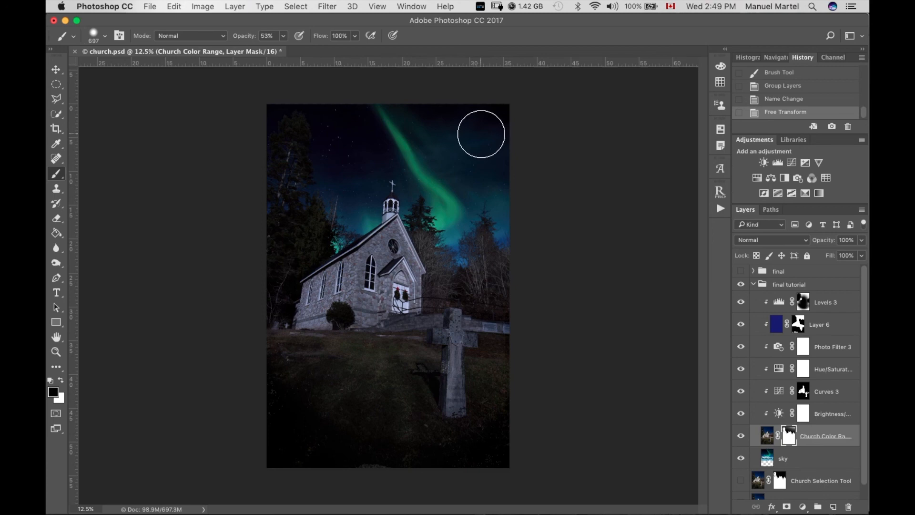
drag(245, 36, 380, 34)
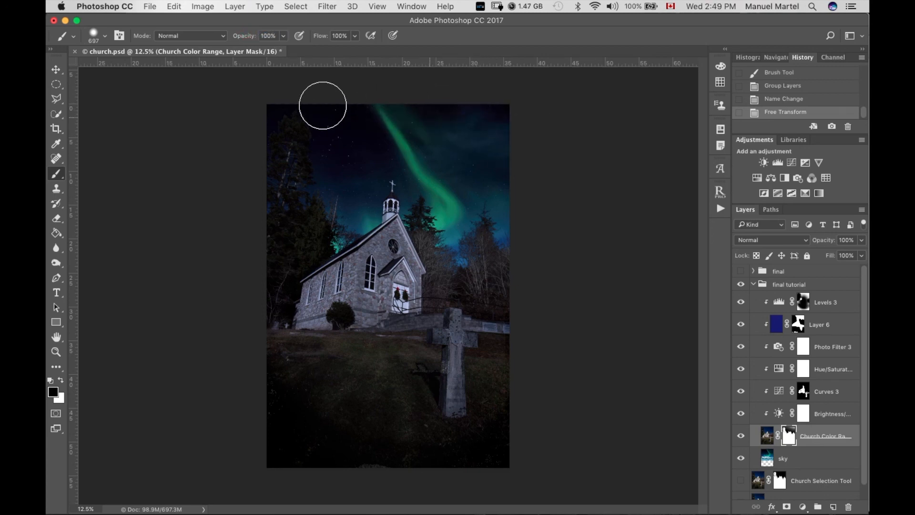
click(355, 216)
drag(357, 230, 337, 231)
Paint black on the Church Color Range mask to hide the bare branches between the large tree and the church roof
key(super+plus)
key(super+plus)
key(super+plus)
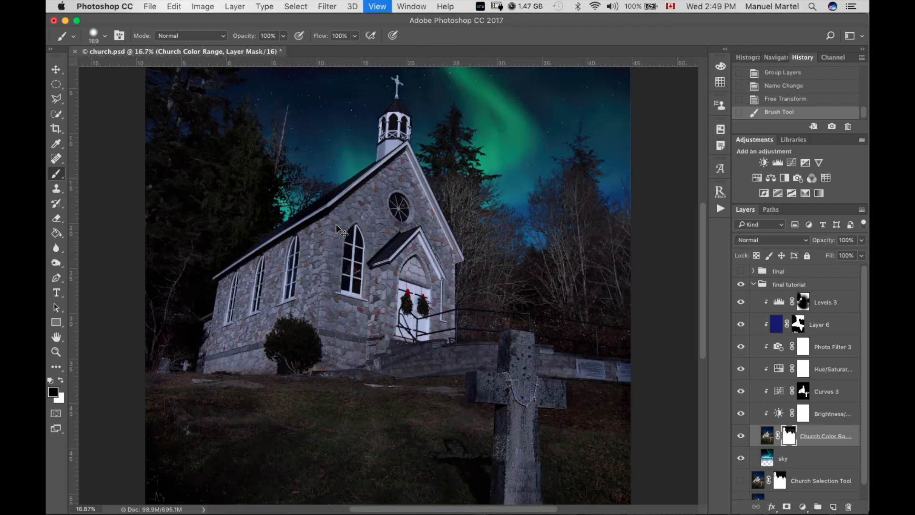
key(super+plus)
key(super+plus)
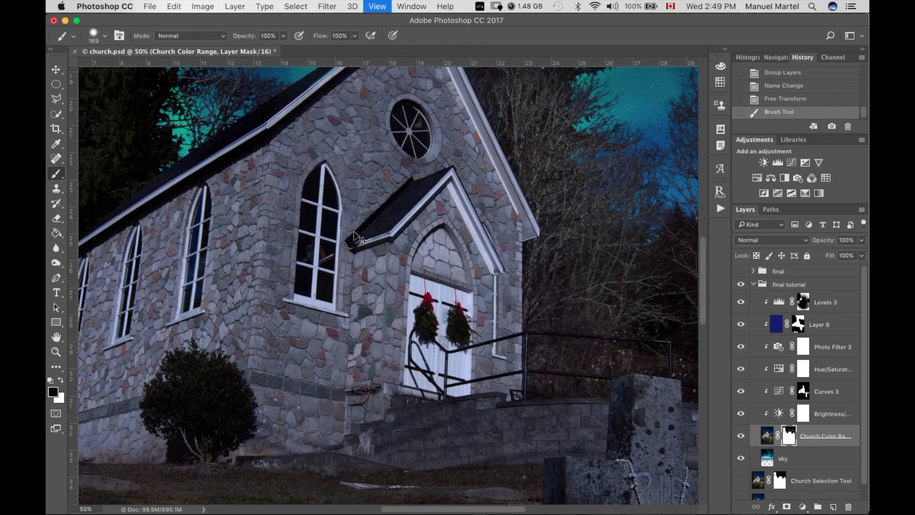
key(super+plus)
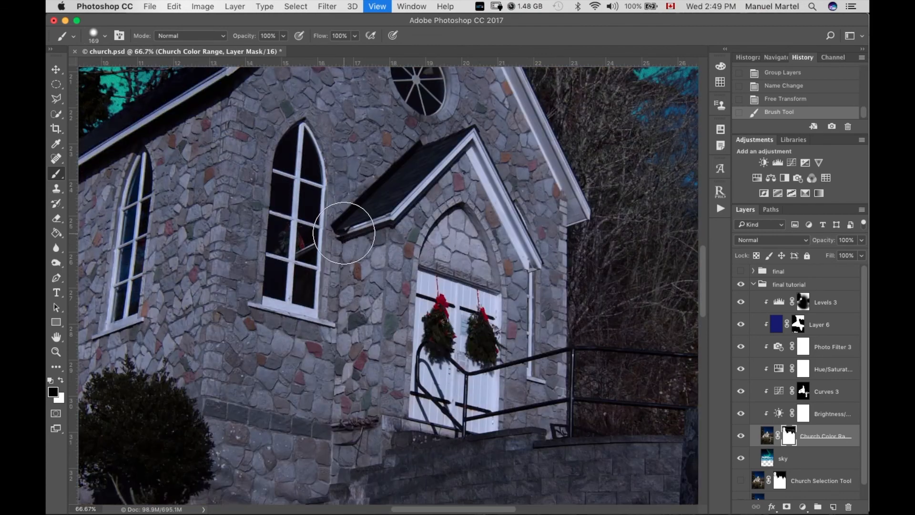
drag(311, 215, 456, 380)
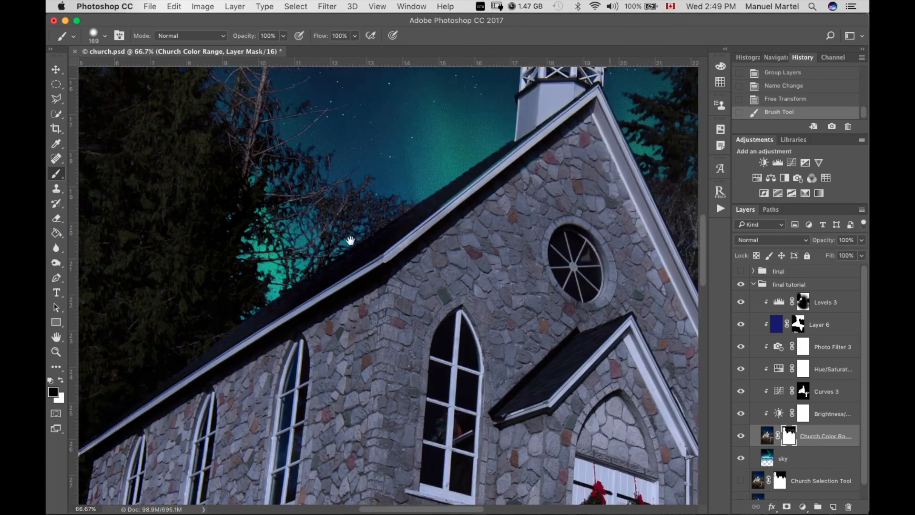
drag(361, 218, 455, 338)
drag(480, 296, 451, 317)
drag(389, 360, 472, 298)
mouse_move(399, 286)
mouse_down()
mouse_move(379, 255)
mouse_move(349, 167)
mouse_up()
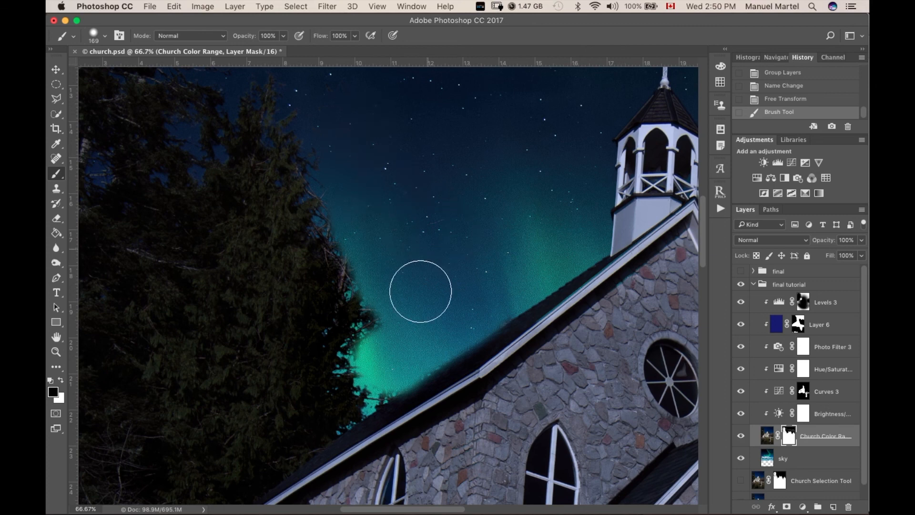
Clean up the edge of the tree beside the roof on the Church Color Range mask using black and a size 13 brush
mouse_move(387, 364)
mouse_down()
mouse_move(371, 372)
mouse_move(361, 266)
mouse_move(400, 466)
mouse_move(383, 467)
mouse_up()
drag(361, 357, 354, 360)
click(351, 355)
click(355, 348)
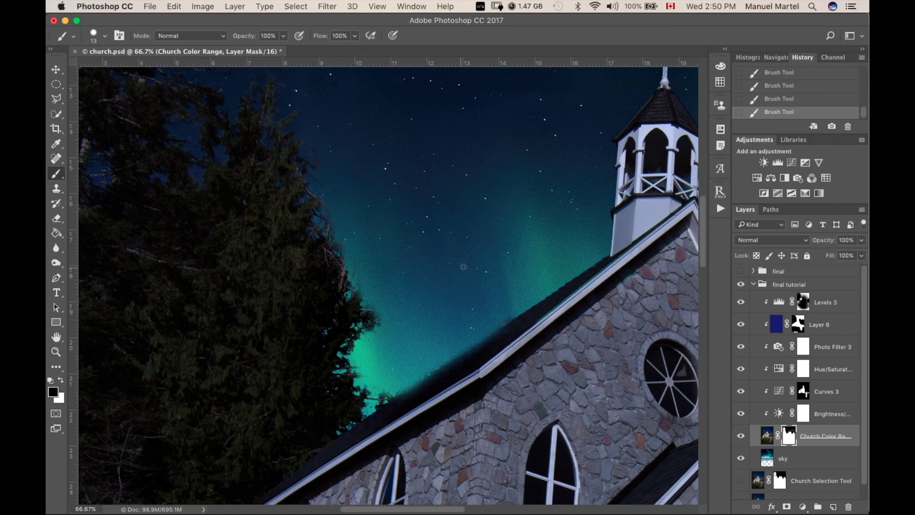
Review the whole image by toggling the "final tutorial" and "final" groups, and collapse the "final tutorial" group
key(super+minus)
key(super+minus)
key(super+minus)
key(super+minus)
key(super+minus)
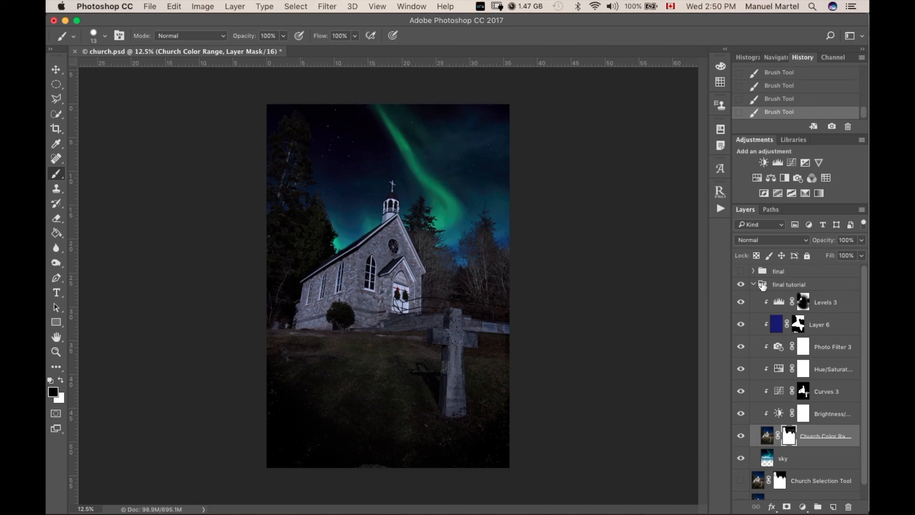
click(741, 285)
click(741, 284)
click(753, 284)
click(741, 271)
click(740, 271)
Show the original Church layer and compare it with the composite by switching the visibility of the "final tutorial" group
click(741, 324)
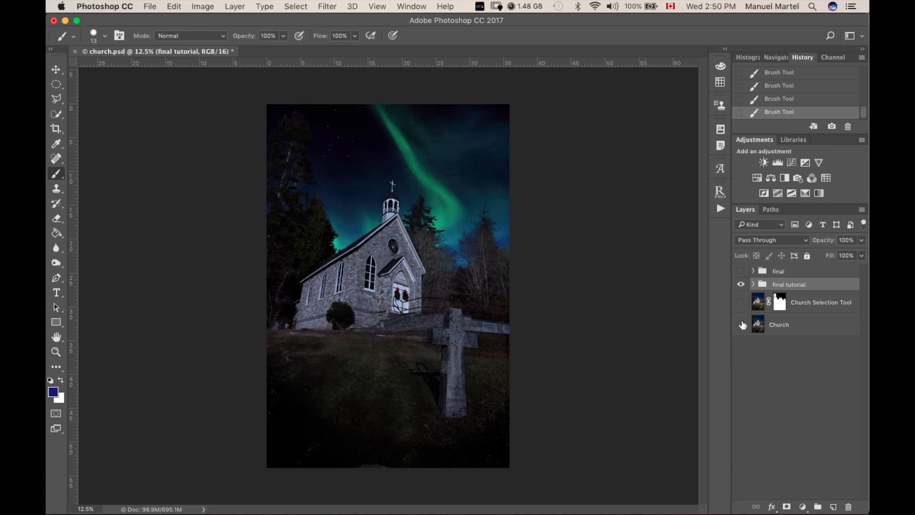
click(741, 270)
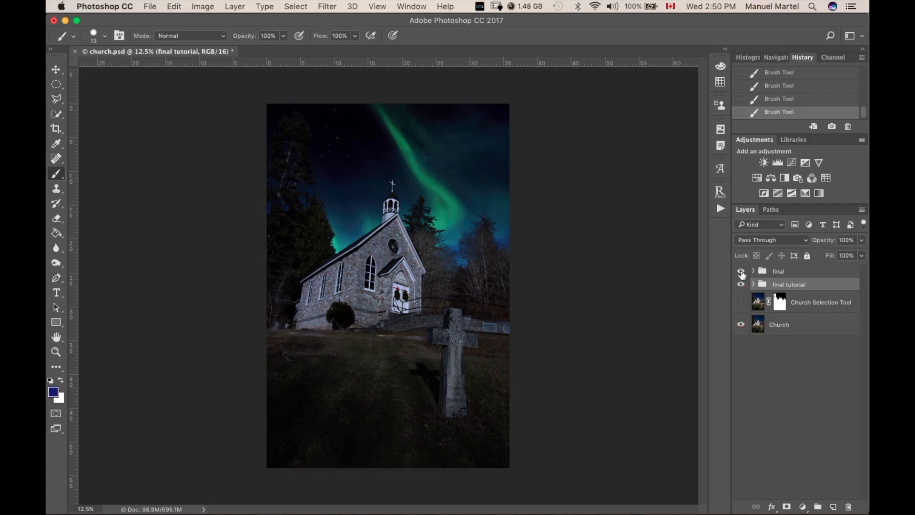
click(741, 284)
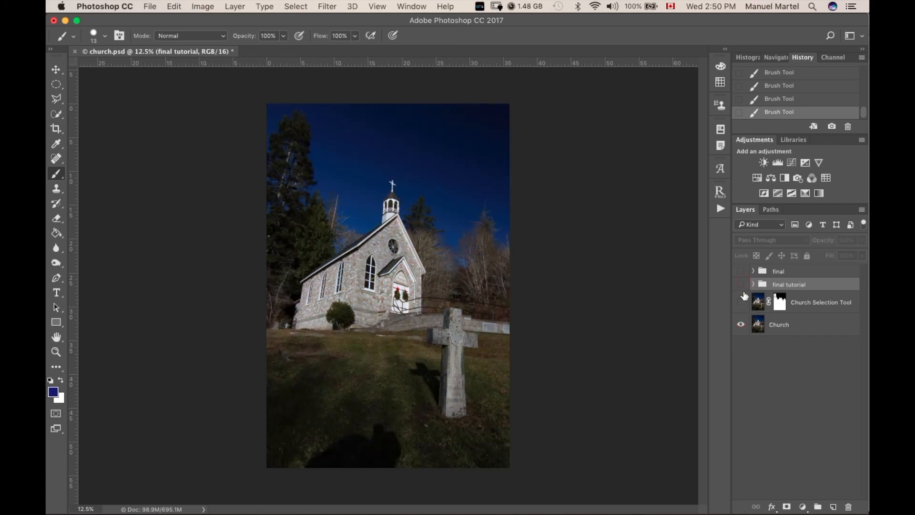
click(741, 284)
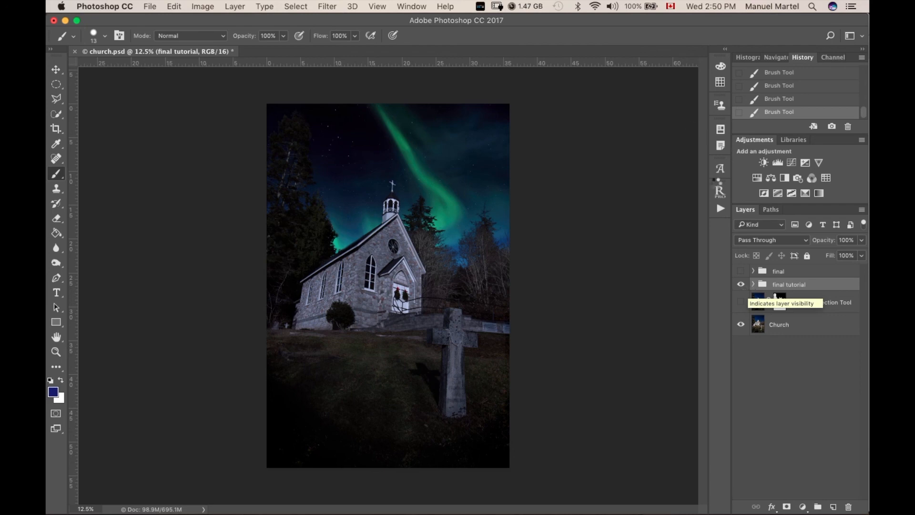
Stamp all visible layers into a new layer and rename it "Final image"
key(super+alt+shift+e)
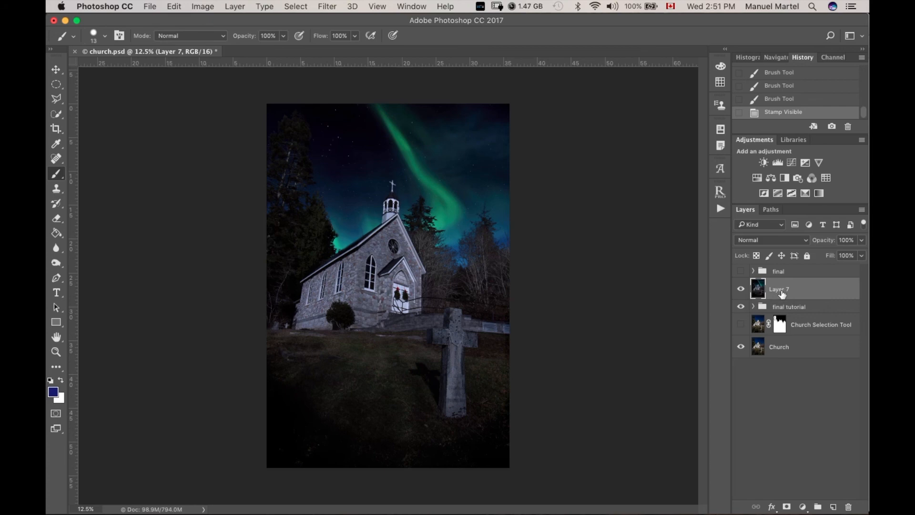
double_click(779, 290)
text(Final image)
key(Return)
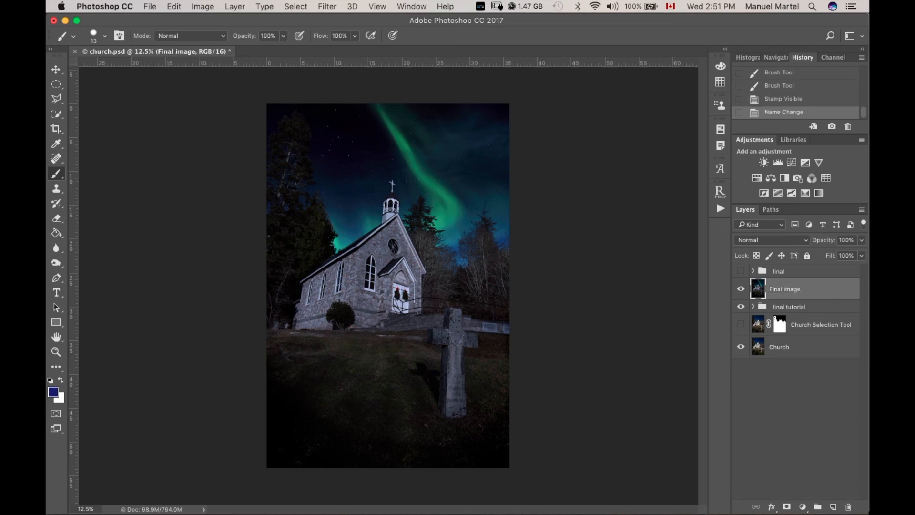